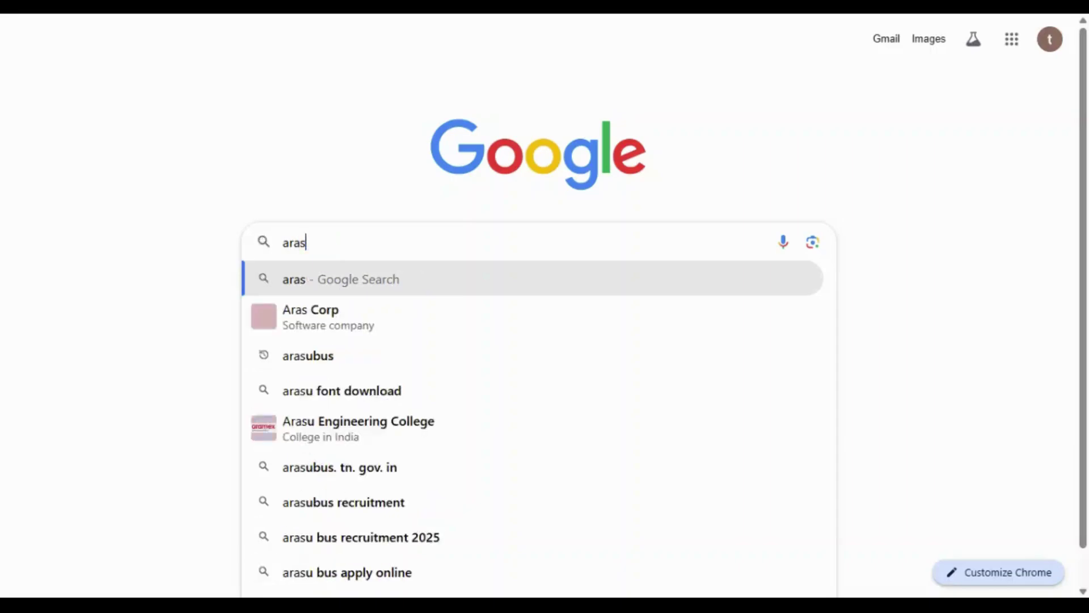
- Search Google for arasubus and open the 'Arasu Bus: Home page' result
text(ub)
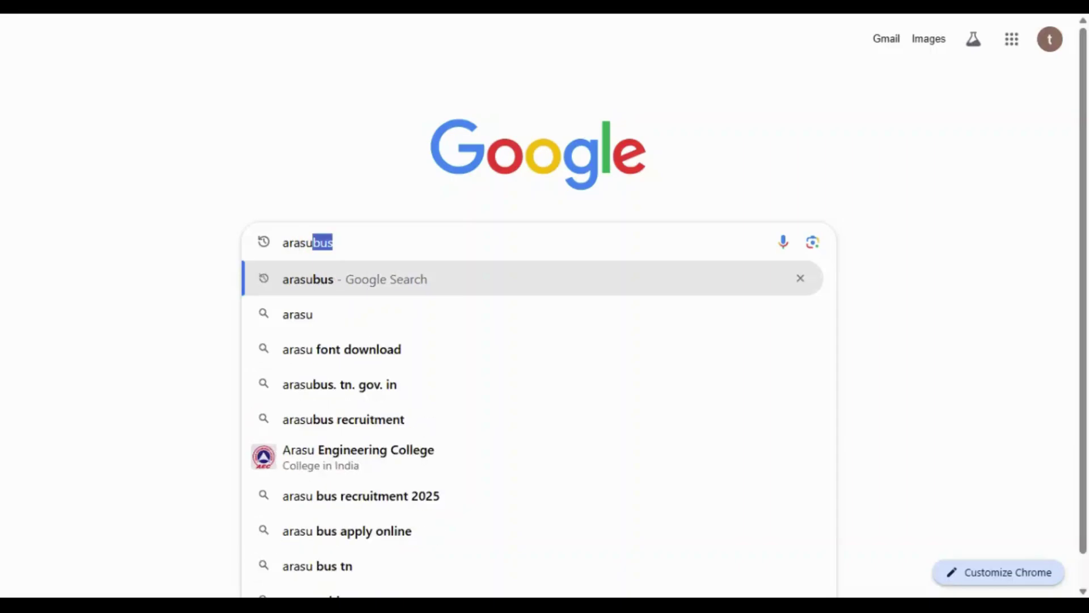
key(Down)
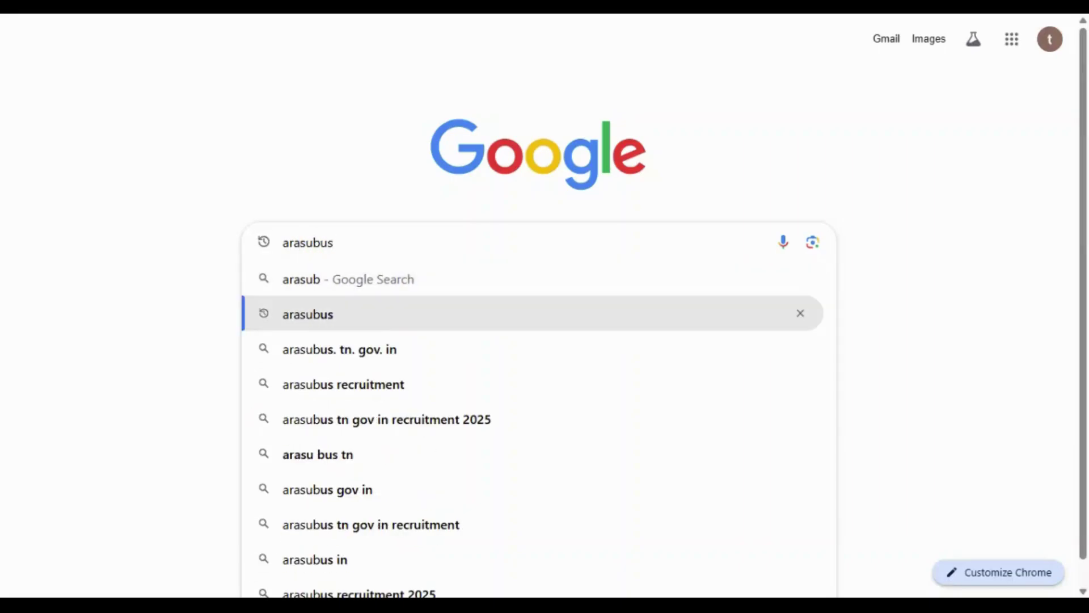
key(Return)
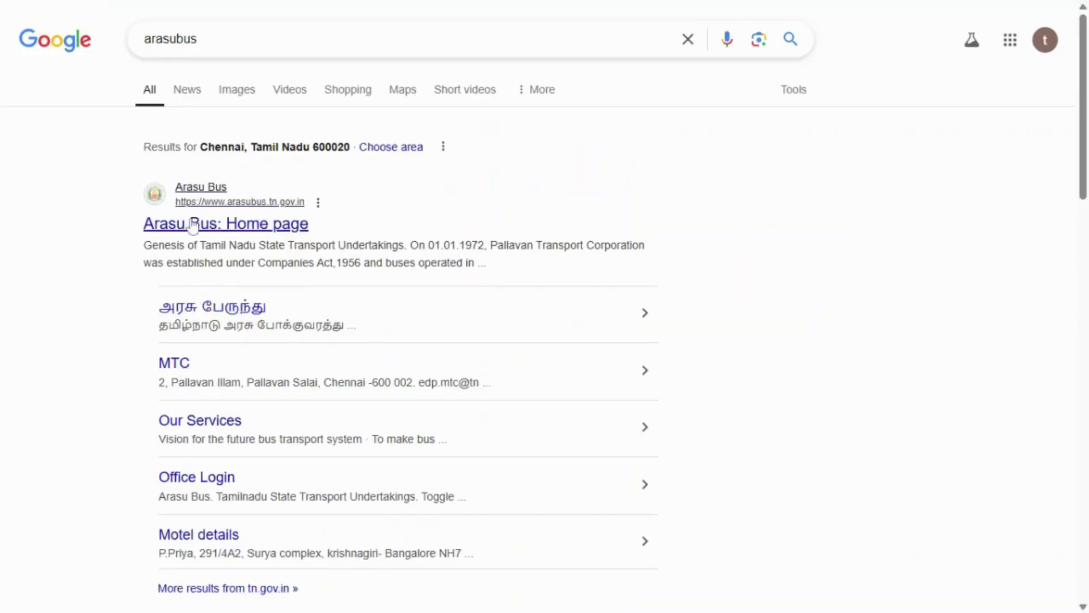
click(191, 223)
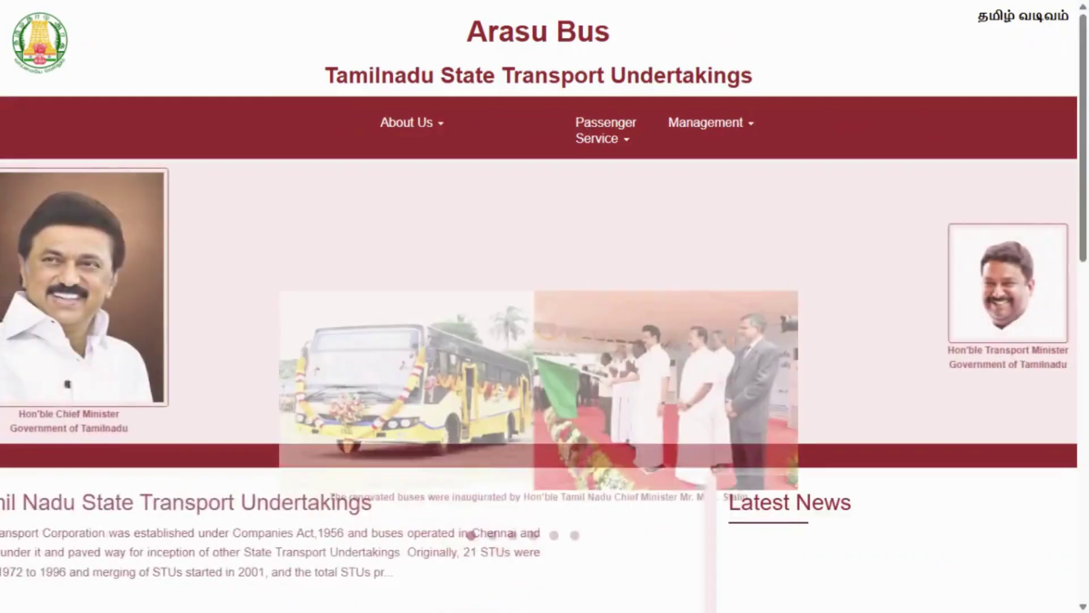
- Follow the Latest News Driver-cum-Conductor notice to the TNSTC portal and start a new online application
scroll(651, 309, down, 4)
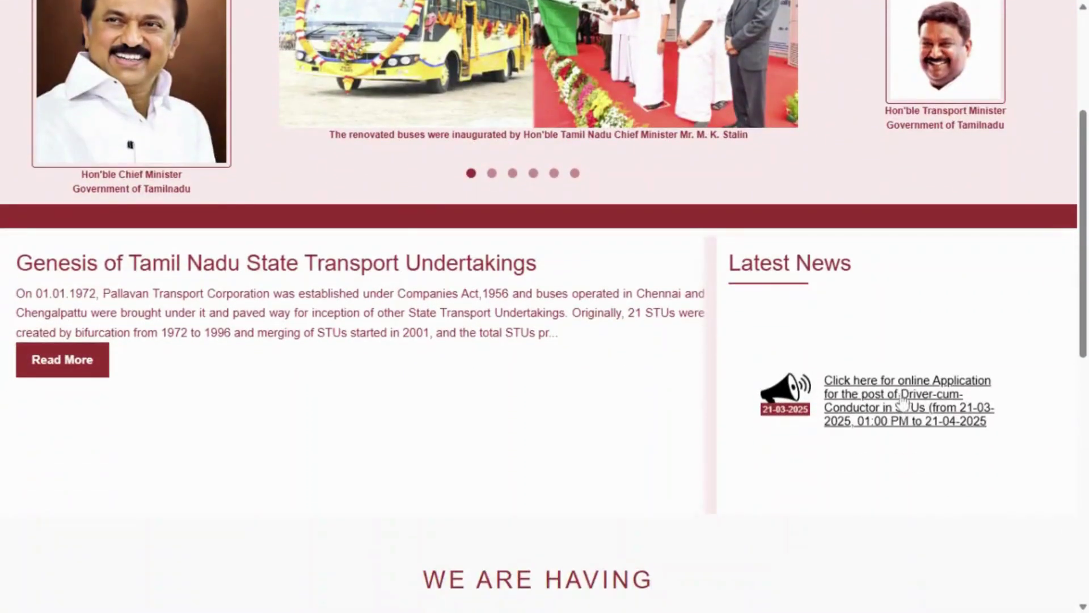
click(906, 408)
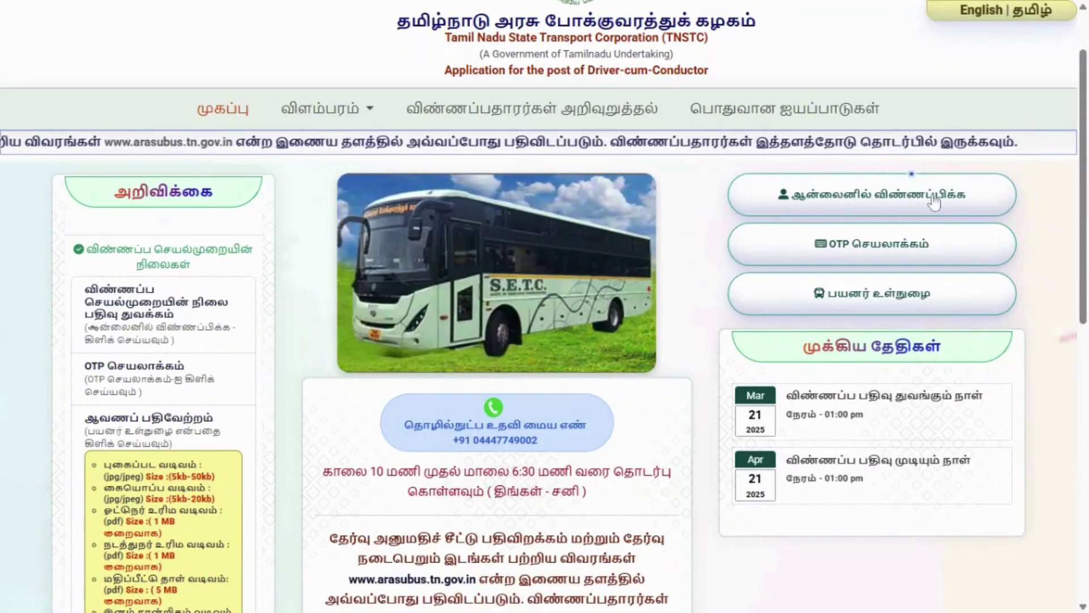
click(845, 199)
- Try Division/Region as Madurai/Dindigul, then switch both to MTC
click(610, 288)
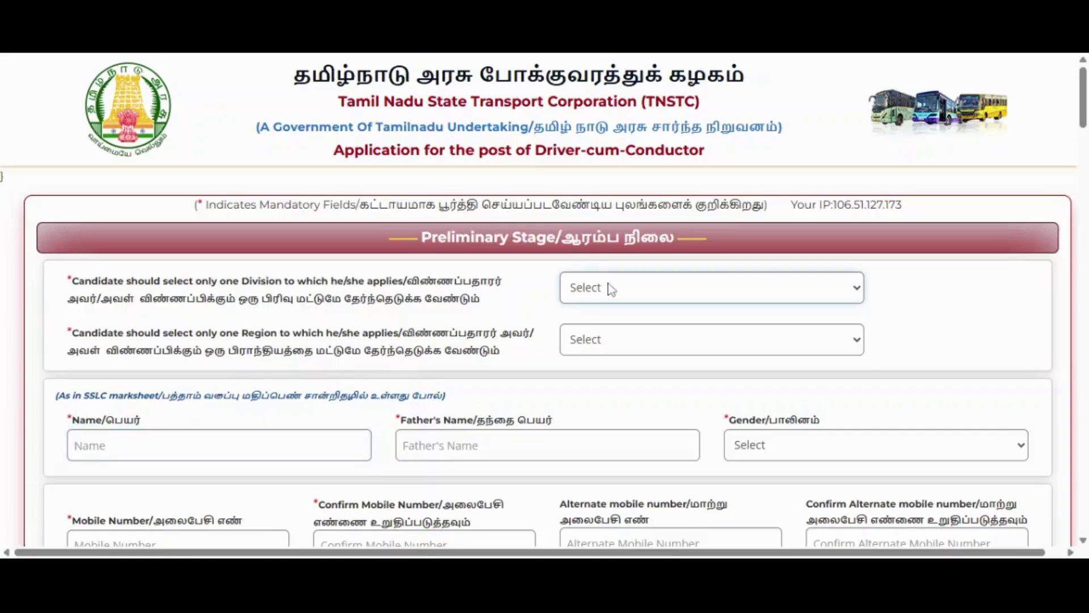
click(613, 312)
click(640, 347)
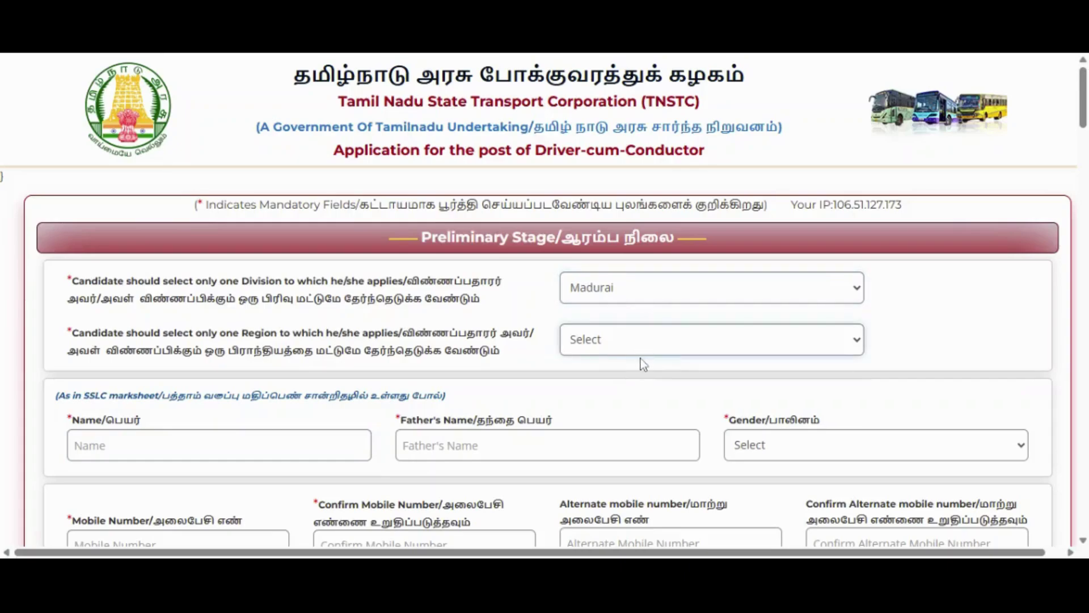
click(642, 364)
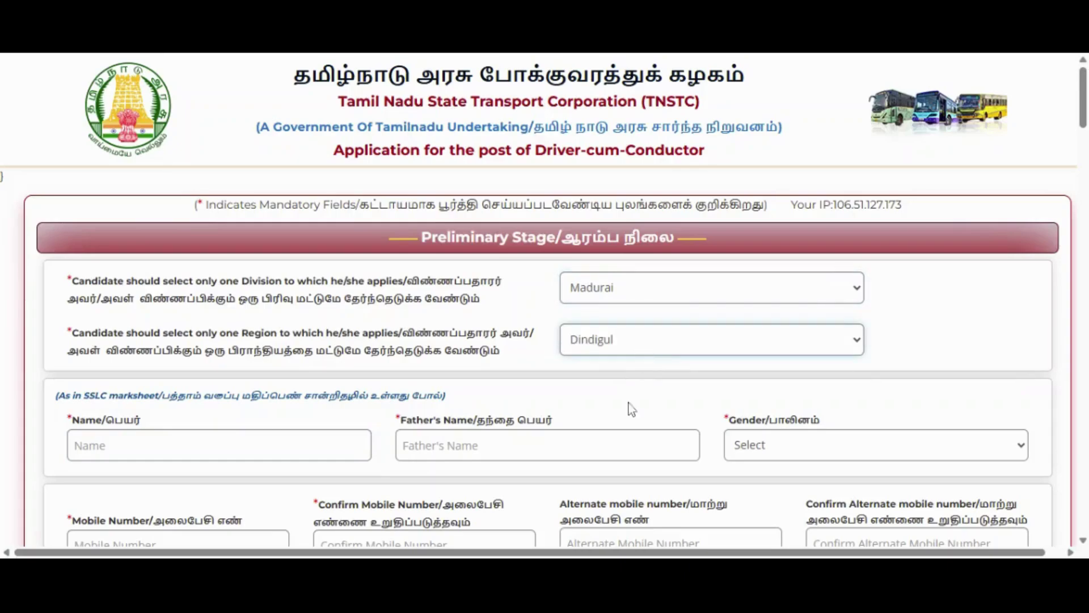
click(644, 298)
click(638, 323)
click(637, 347)
click(636, 363)
- Settle on SETC for both Division and Region
click(662, 291)
click(628, 480)
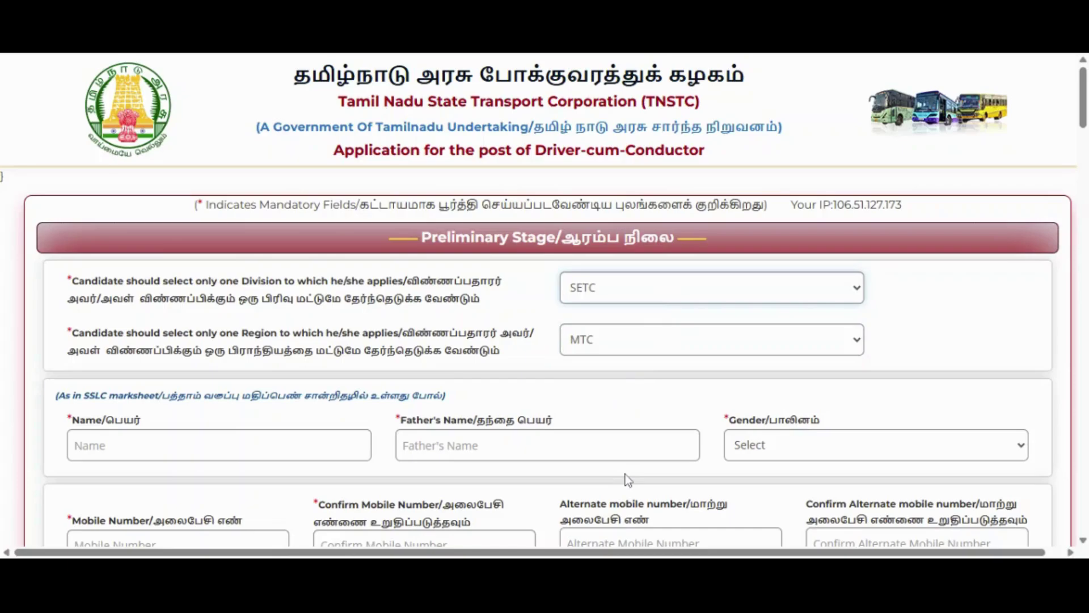
click(637, 353)
click(624, 390)
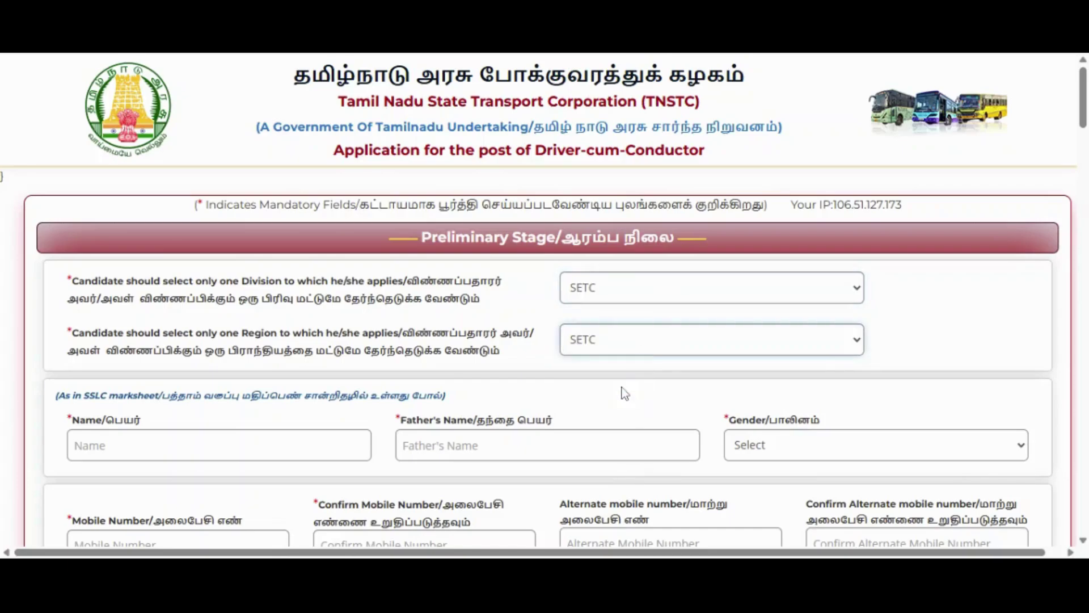
scroll(639, 340, down, 2)
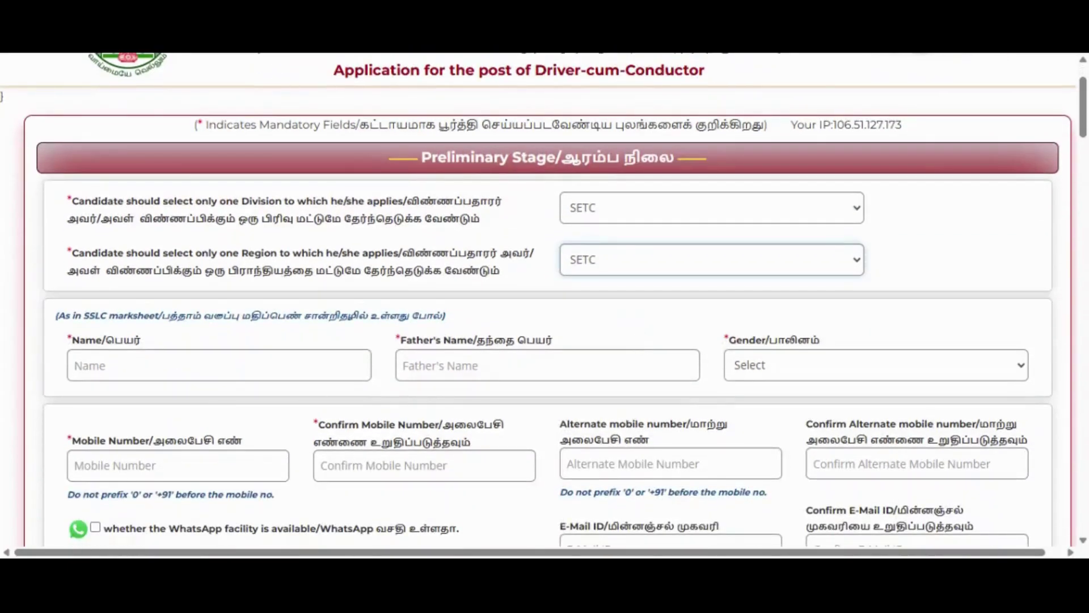
click(227, 366)
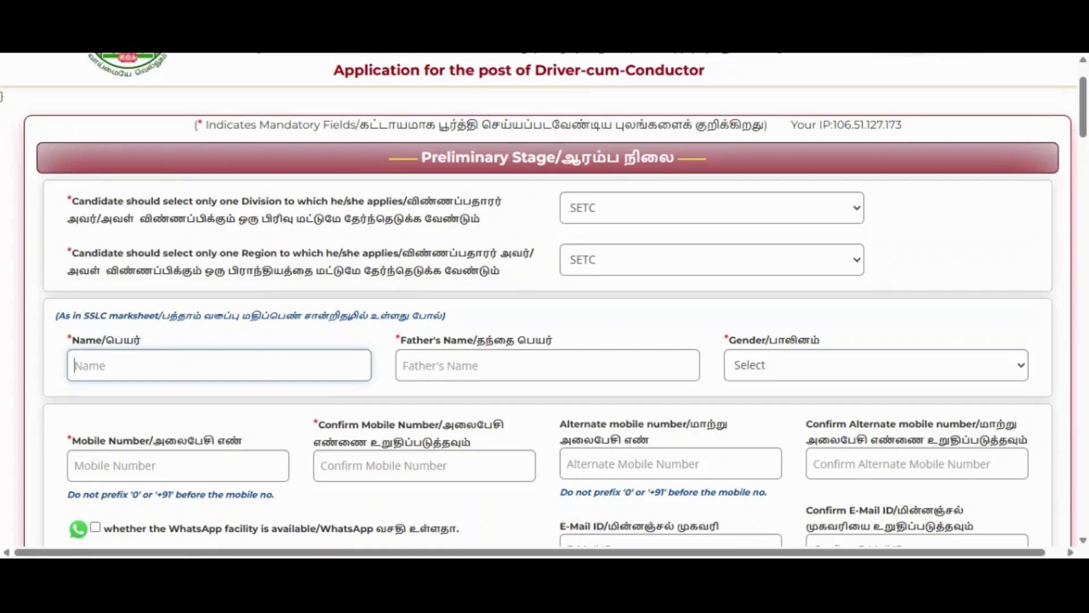
- Enter the applicant's name and father's name, and set Gender to Male
key(Tab)
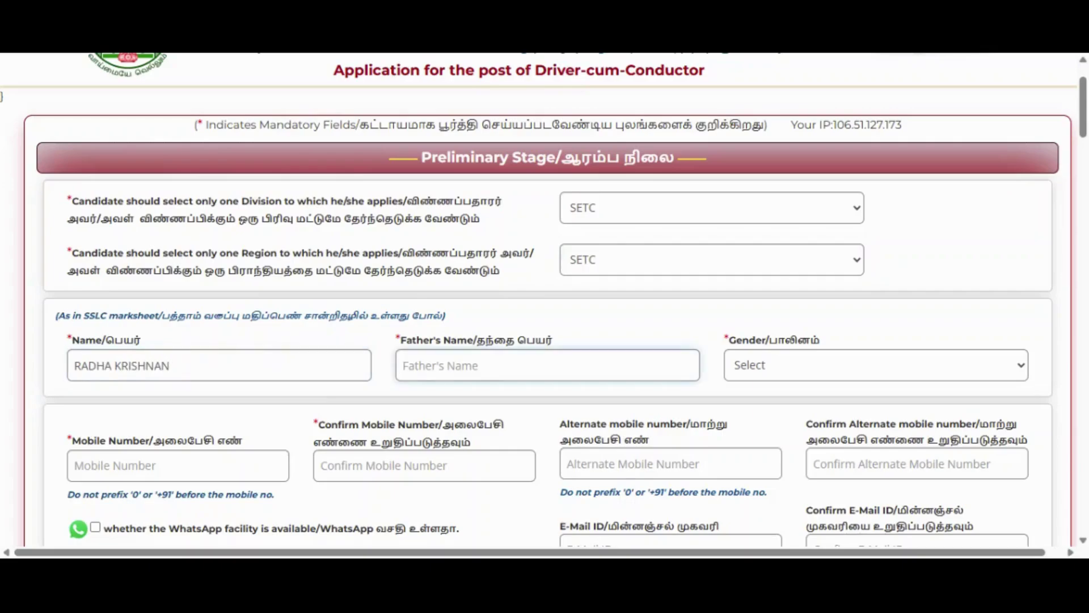
text(KUPPAN)
key(Tab)
key(Down)
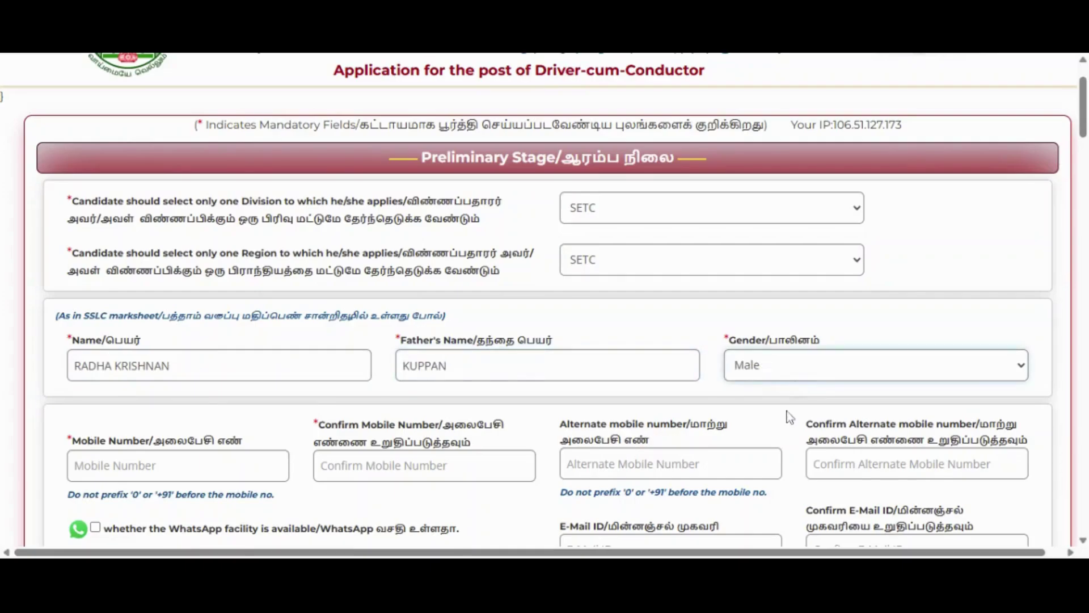
scroll(795, 383, down, 1)
- Enter and confirm the applicant's mobile number and tick WhatsApp availability
key(Tab)
text(98)
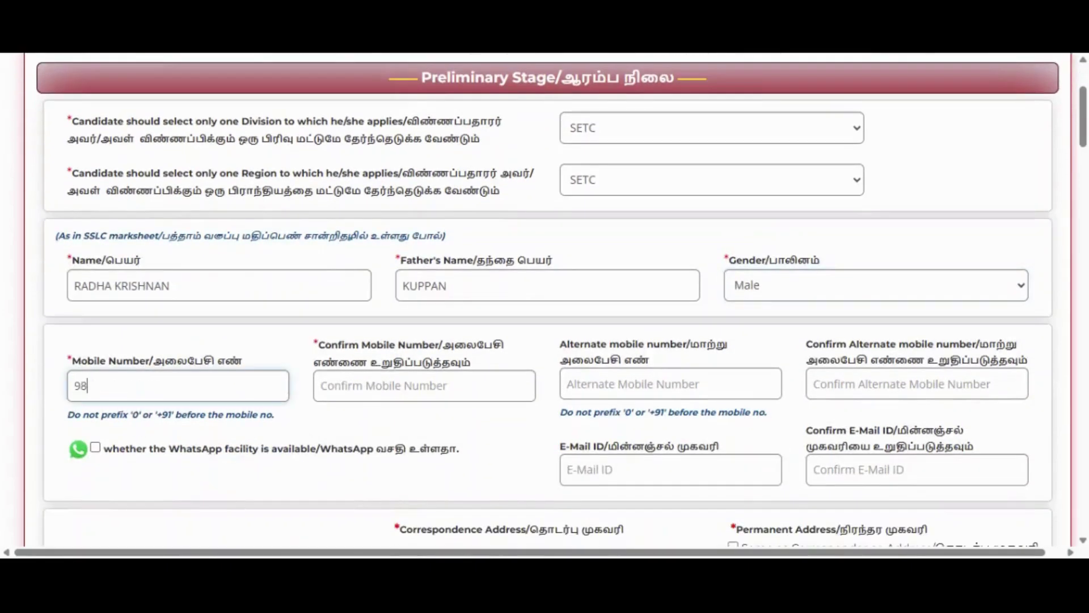
text(76543210)
key(Tab)
text(987)
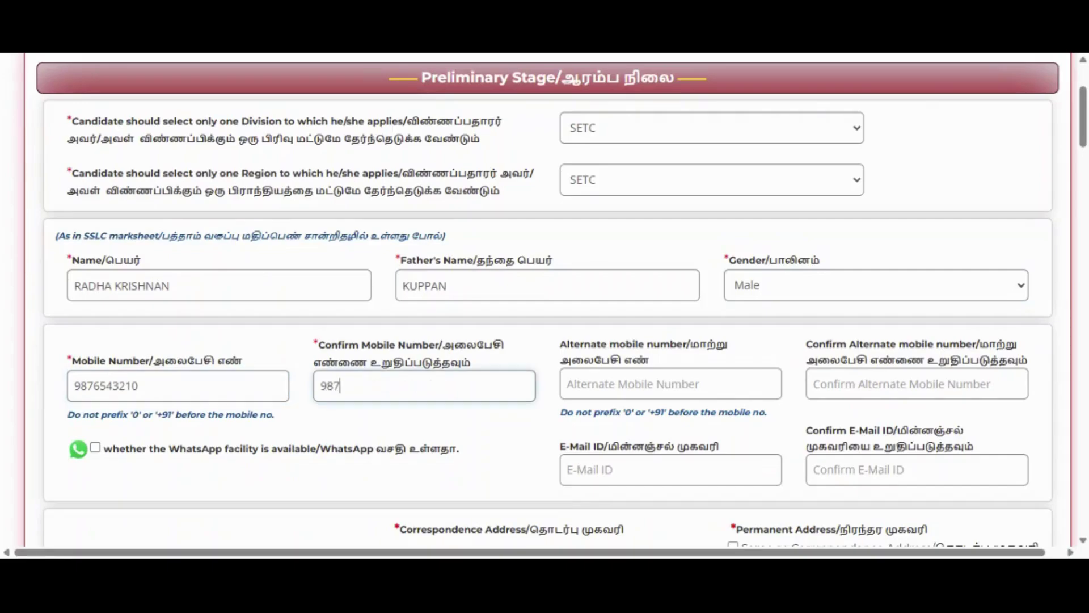
text(6543210)
click(95, 448)
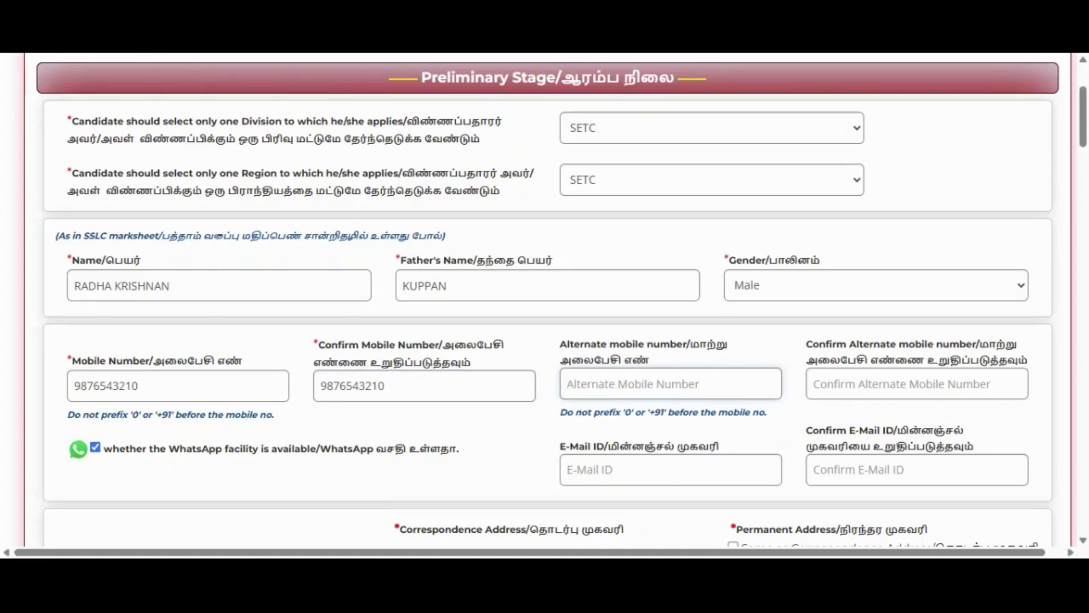
click(916, 384)
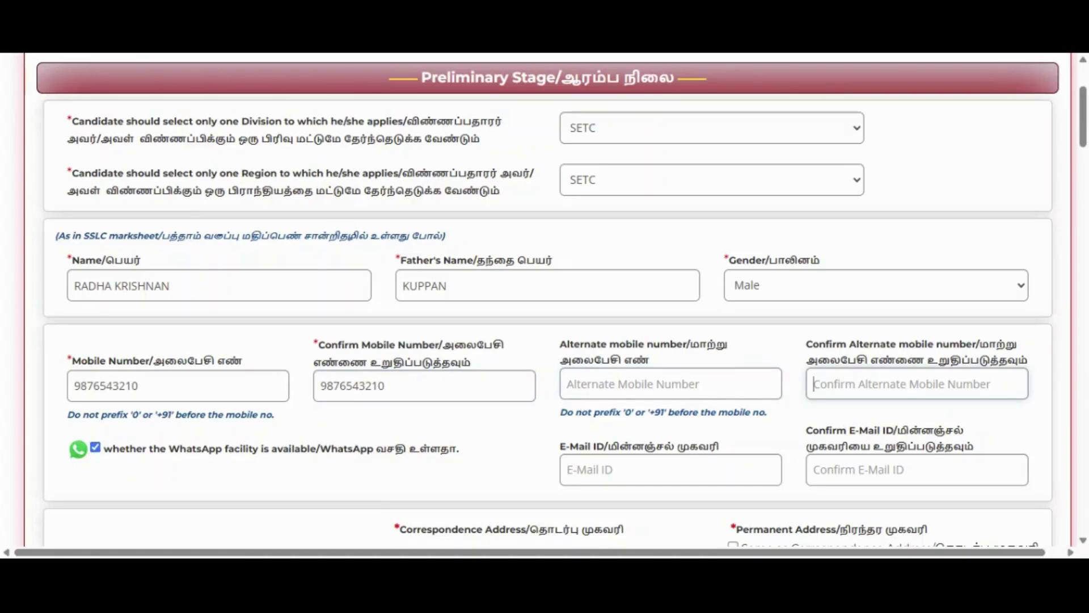
- Fill in the applicant's e-mail address in both E-Mail ID and Confirm E-Mail ID
scroll(916, 384, down, 1)
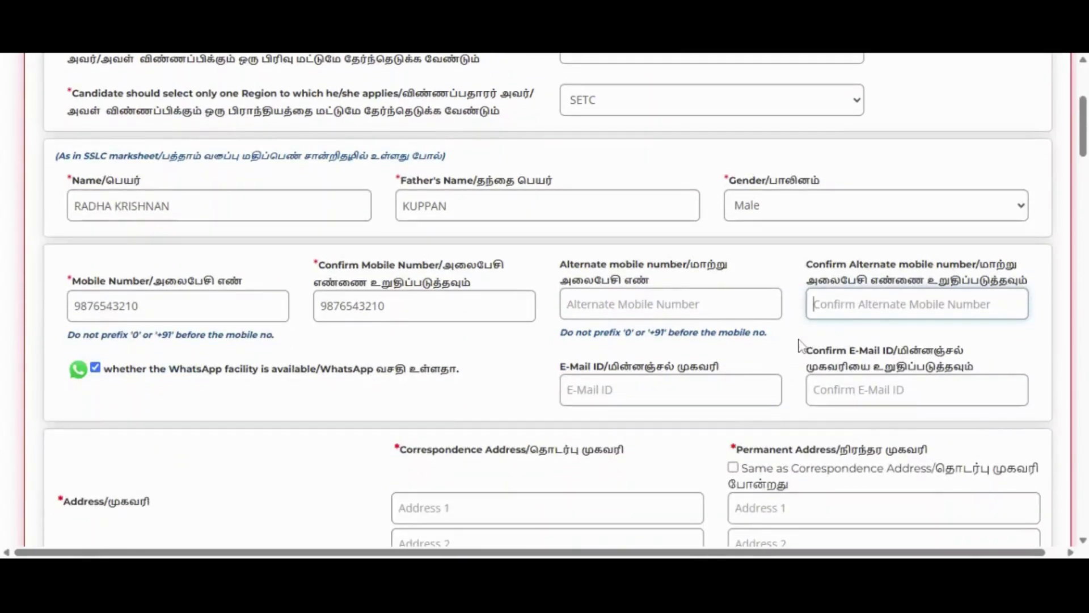
key(Tab)
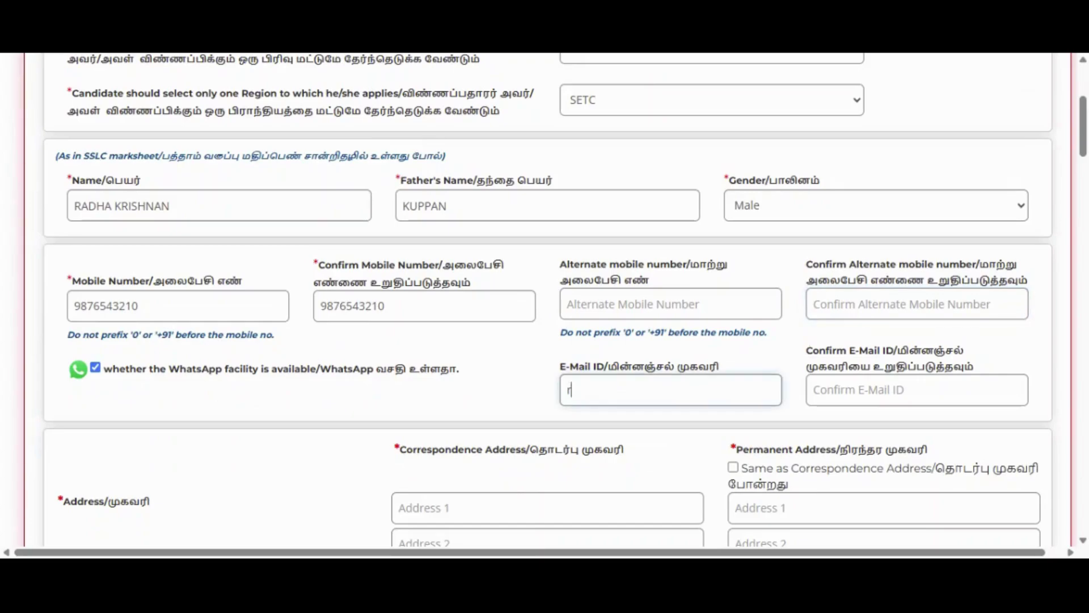
key(Tab)
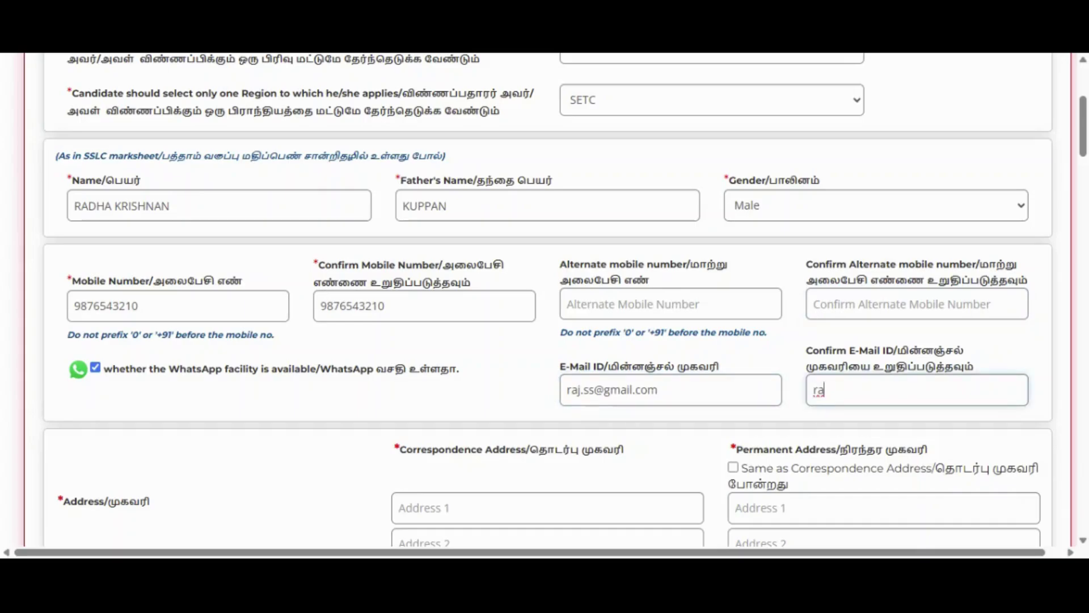
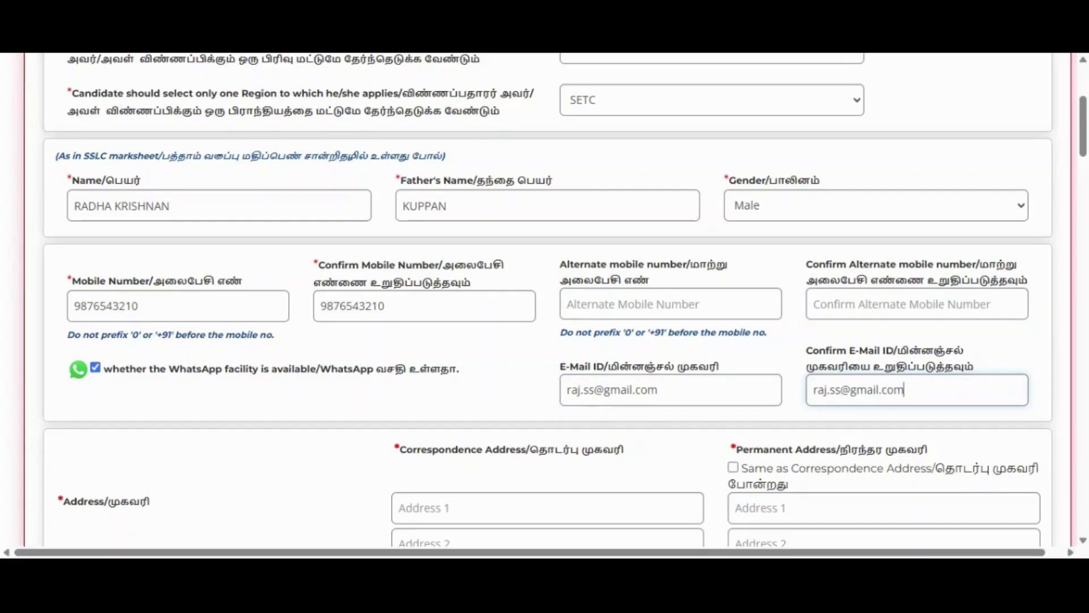
scroll(705, 408, down, 2)
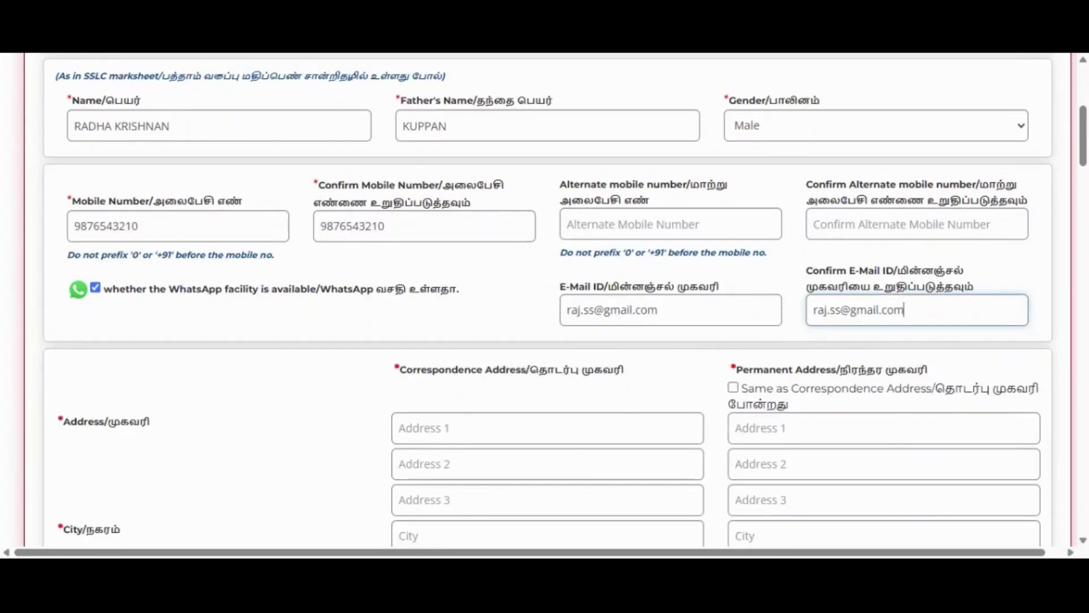
- Set the correspondence State to MEGHALAYA after trying OTHERS and TAMIL NADU
scroll(724, 285, down, 2)
scroll(548, 295, down, 2)
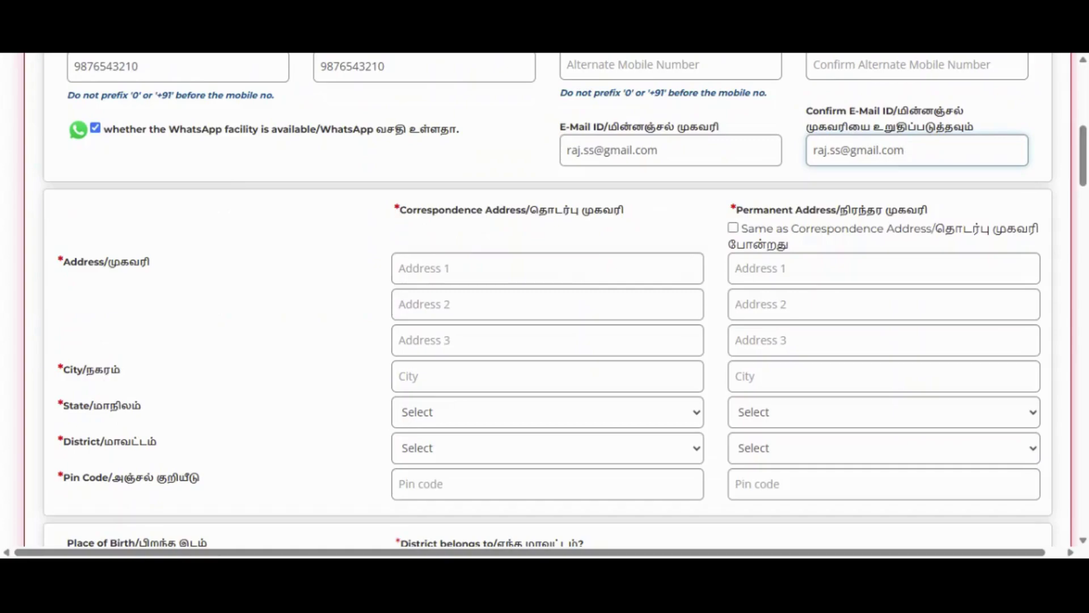
click(547, 269)
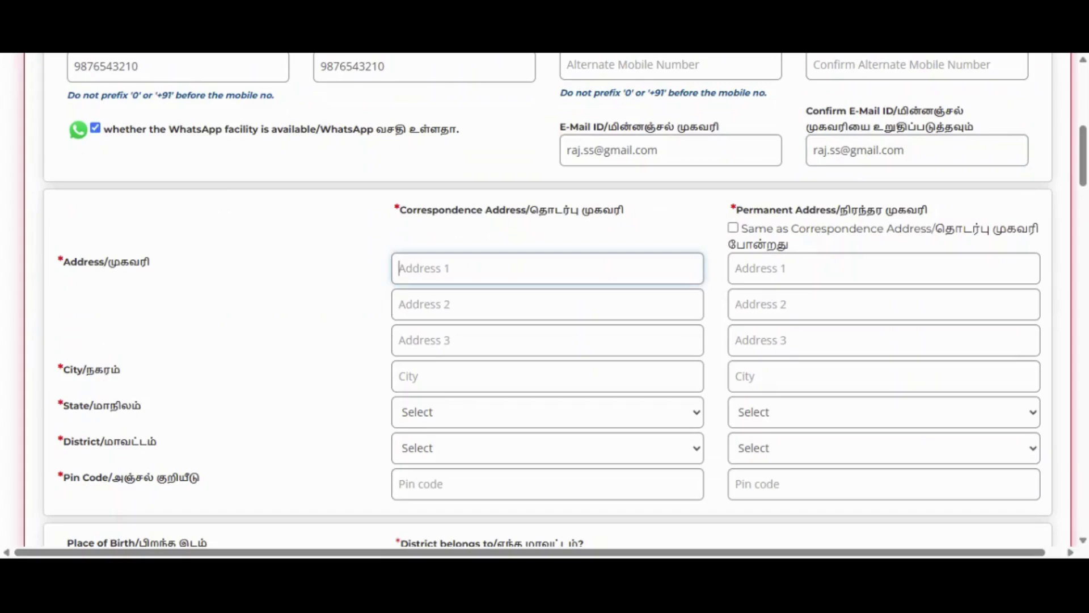
click(472, 417)
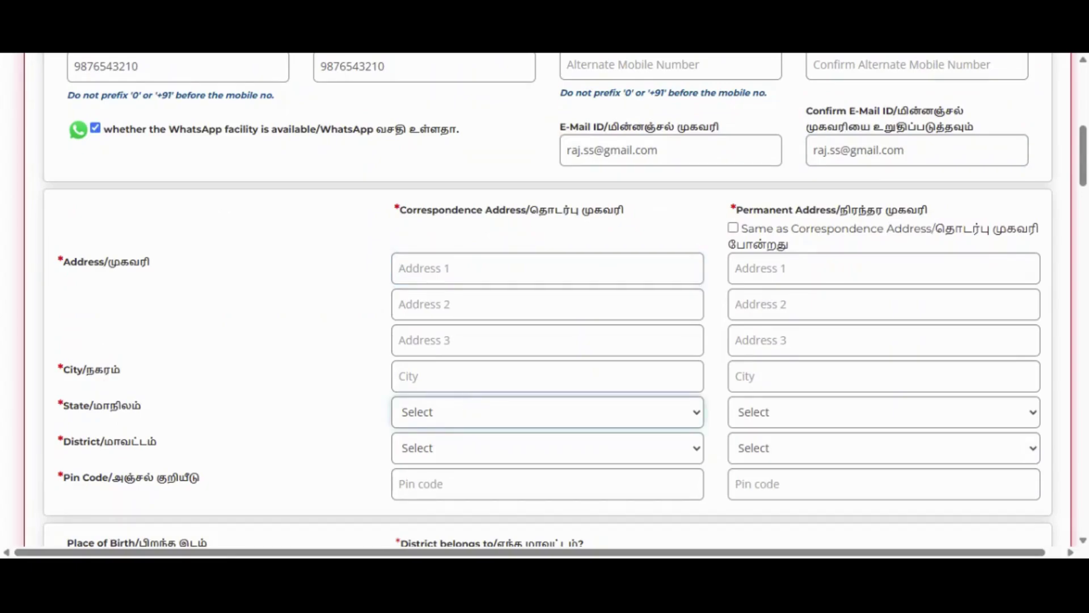
click(454, 463)
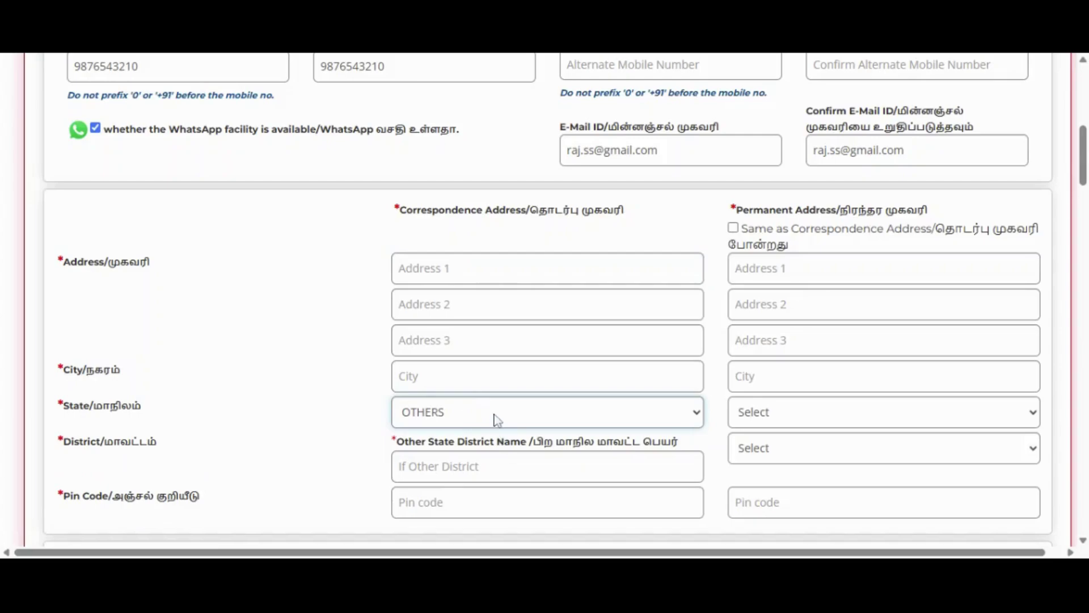
key(t)
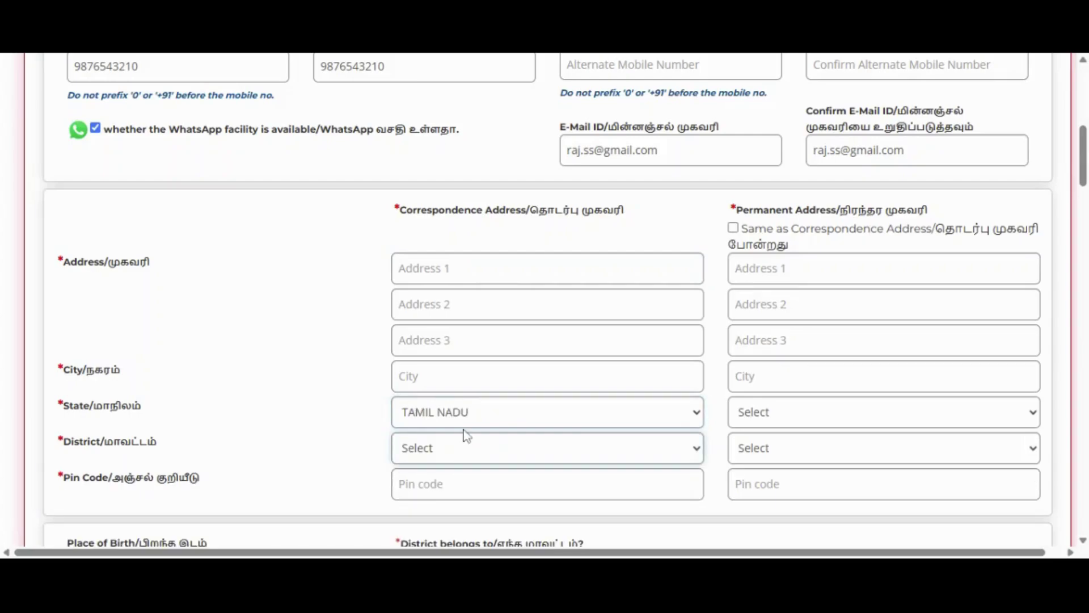
key(m)
key(e)
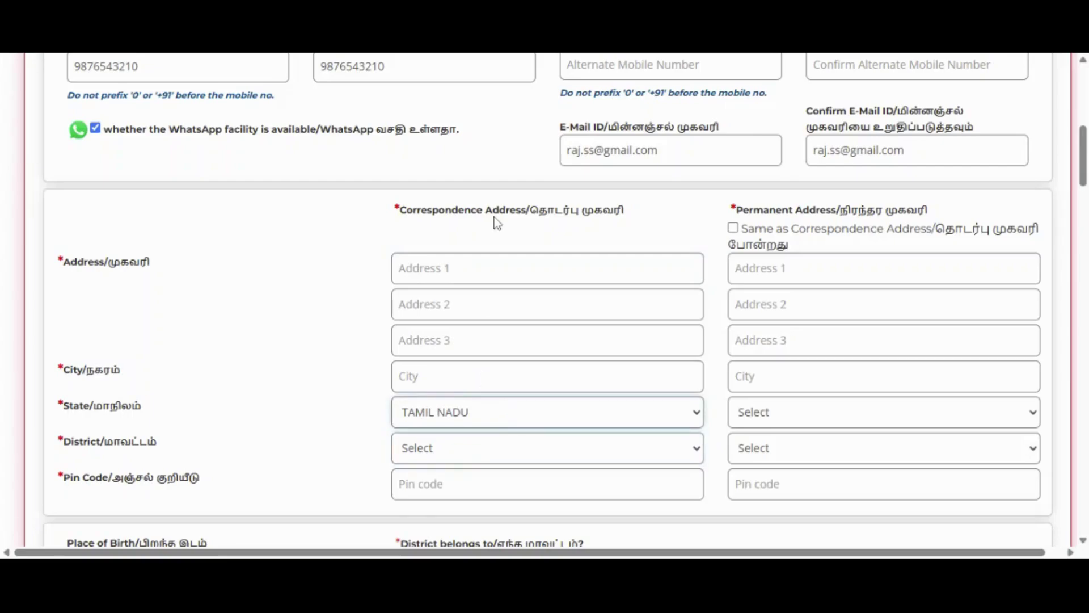
click(547, 466)
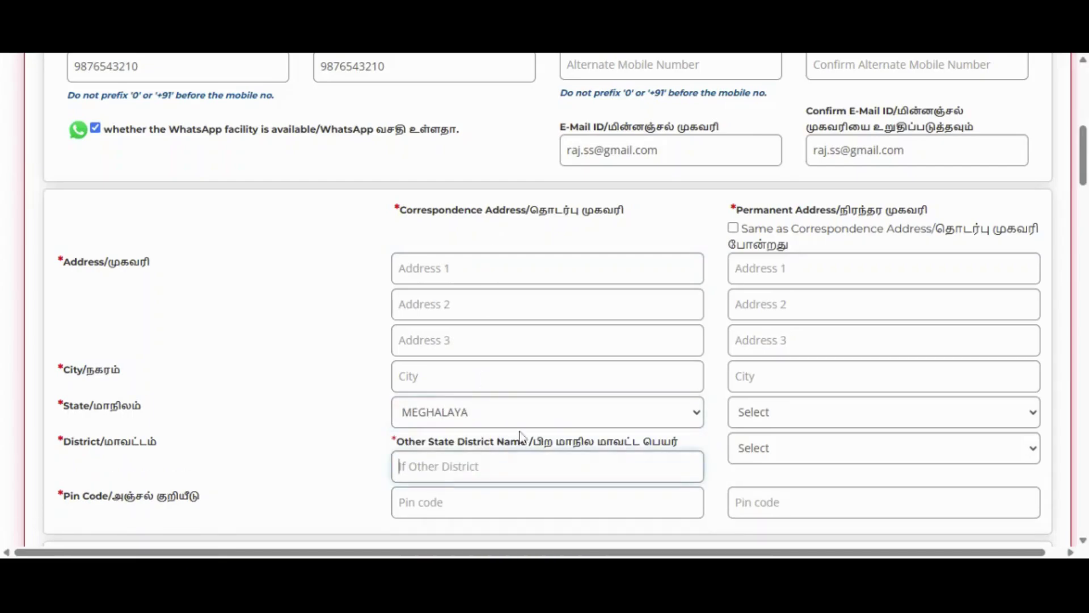
- Tick 'Same as Correspondence Address' and enter both correspondence address lines
click(734, 229)
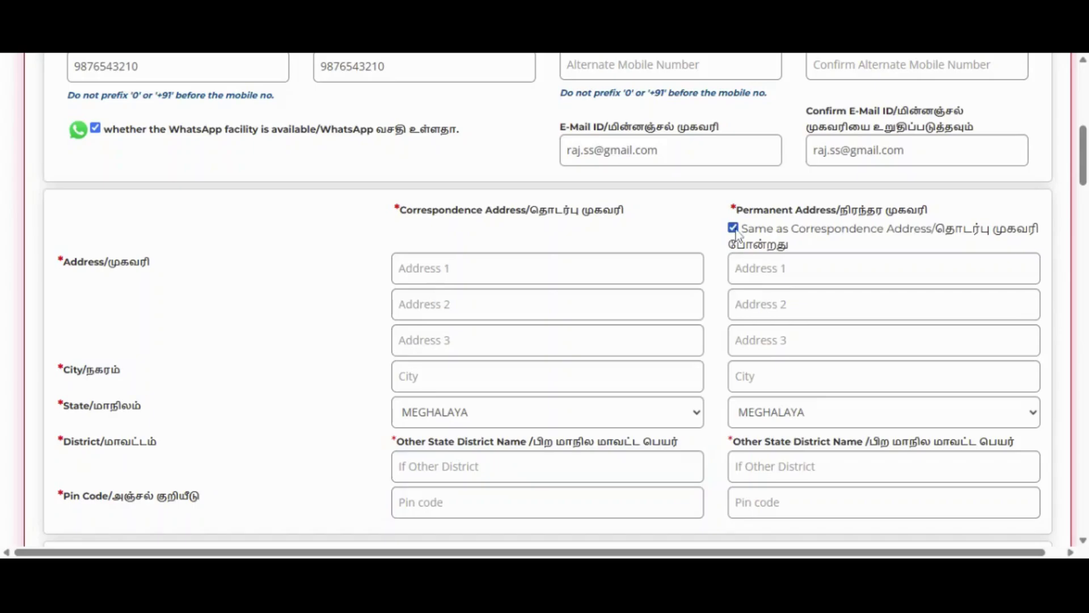
scroll(739, 236, down, 2)
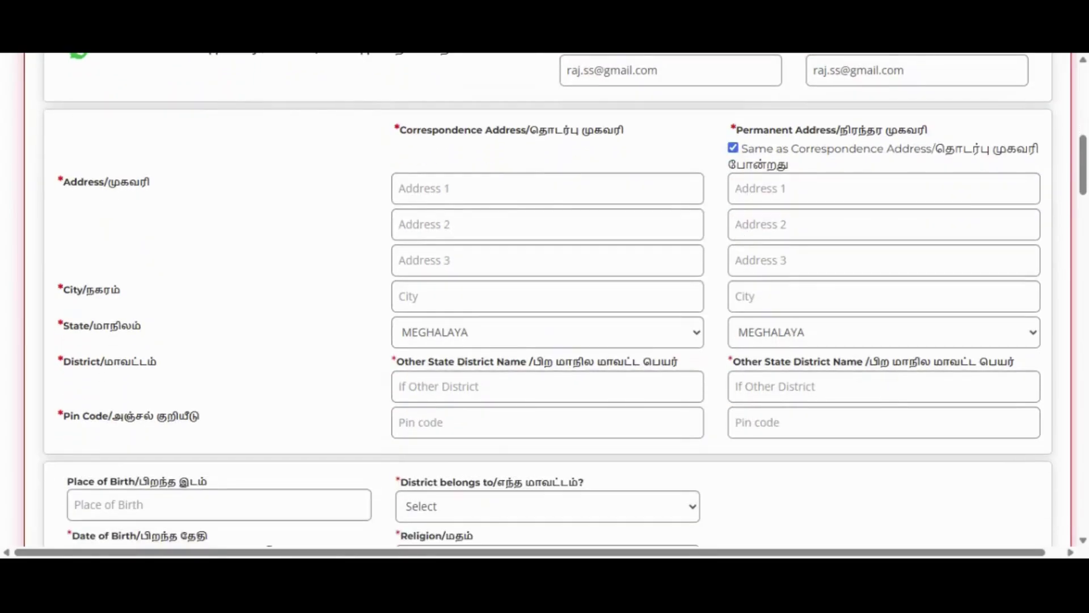
scroll(740, 245, up, 1)
click(547, 269)
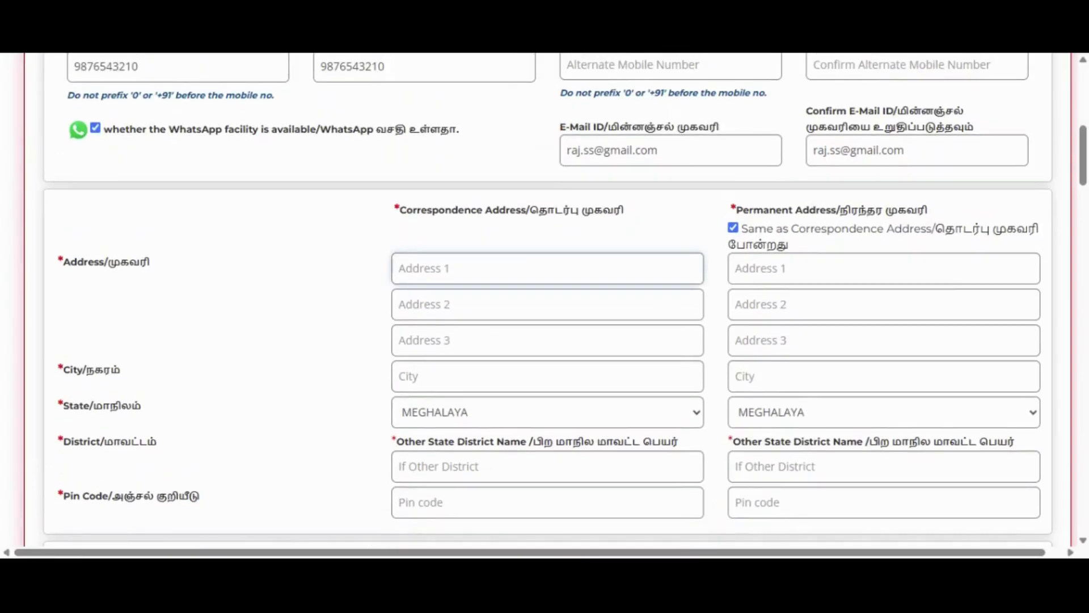
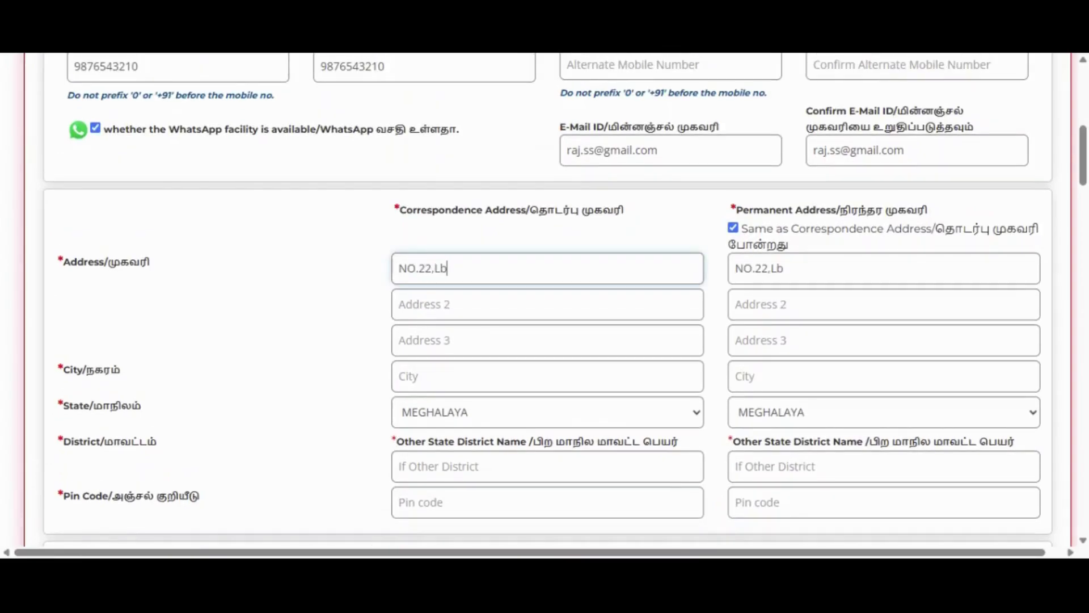
key(Tab)
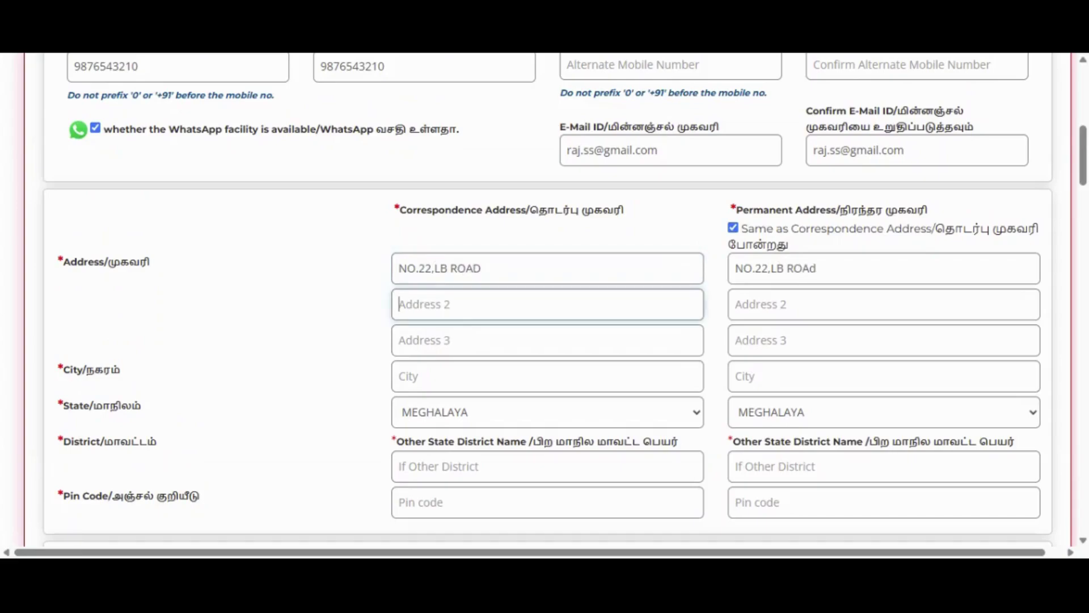
text(MADHU)
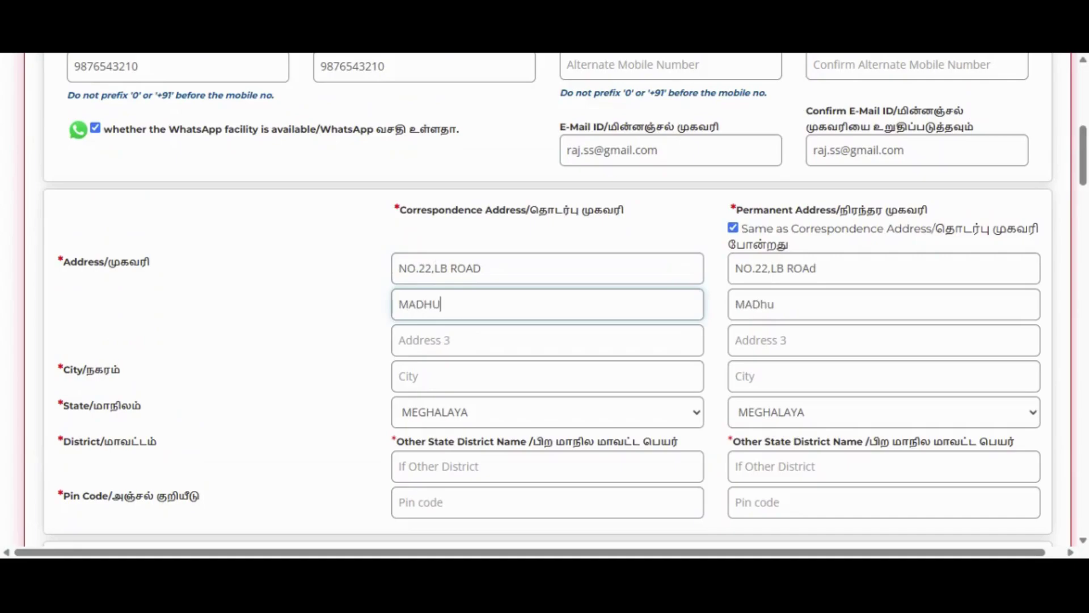
key(BackSpace)
key(BackSpace)
key(BackSpace)
key(BackSpace)
key(BackSpace)
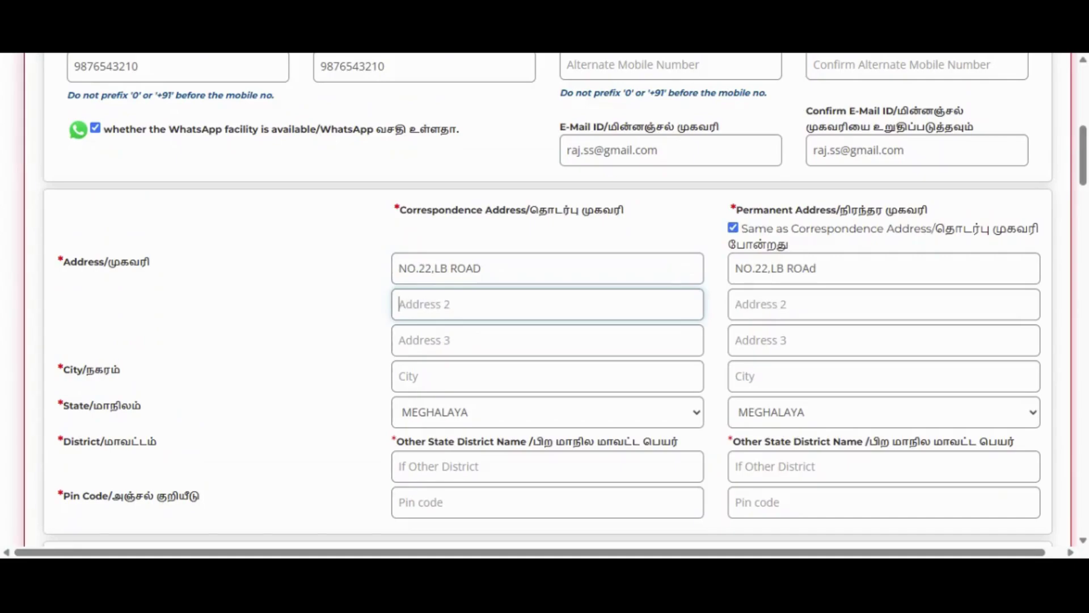
text(ALAGAR)
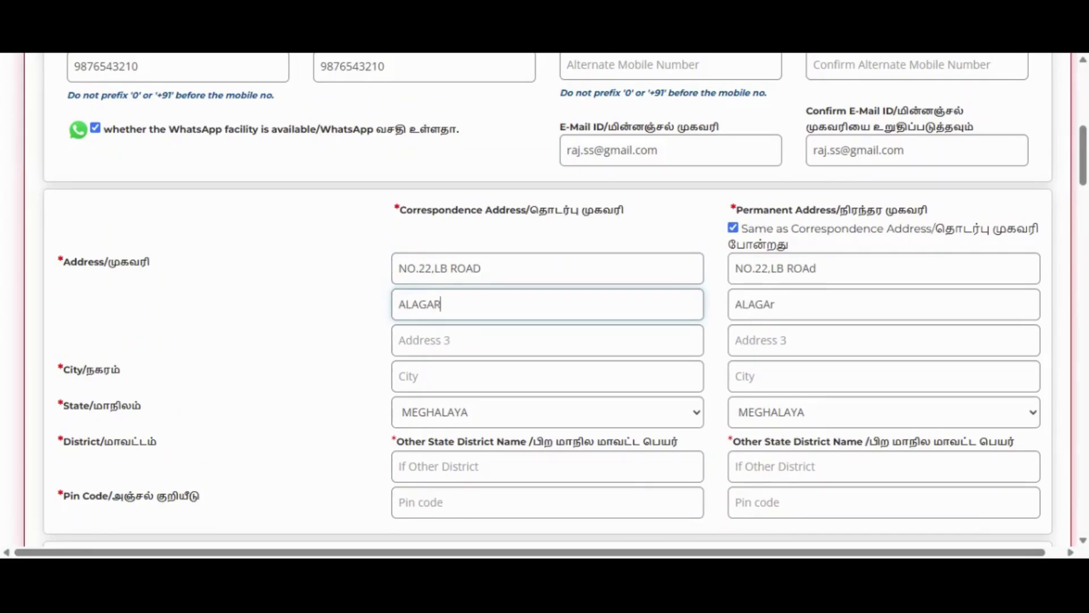
text( NAGAR)
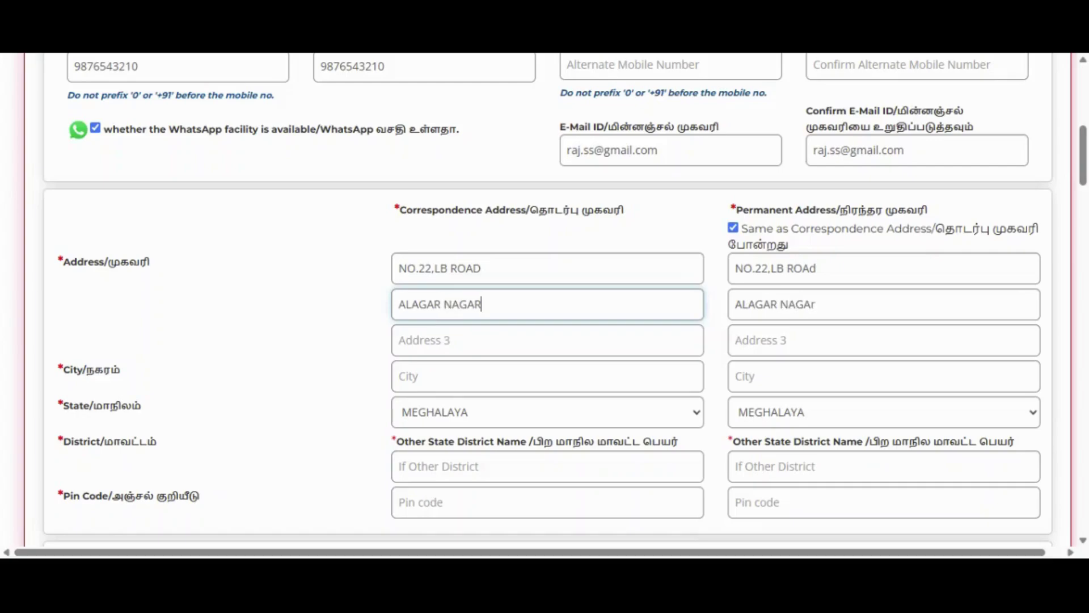
- Set the correspondence State to TAMIL NADU, District to MADURAI, and enter the pin code
key(Tab)
key(Tab)
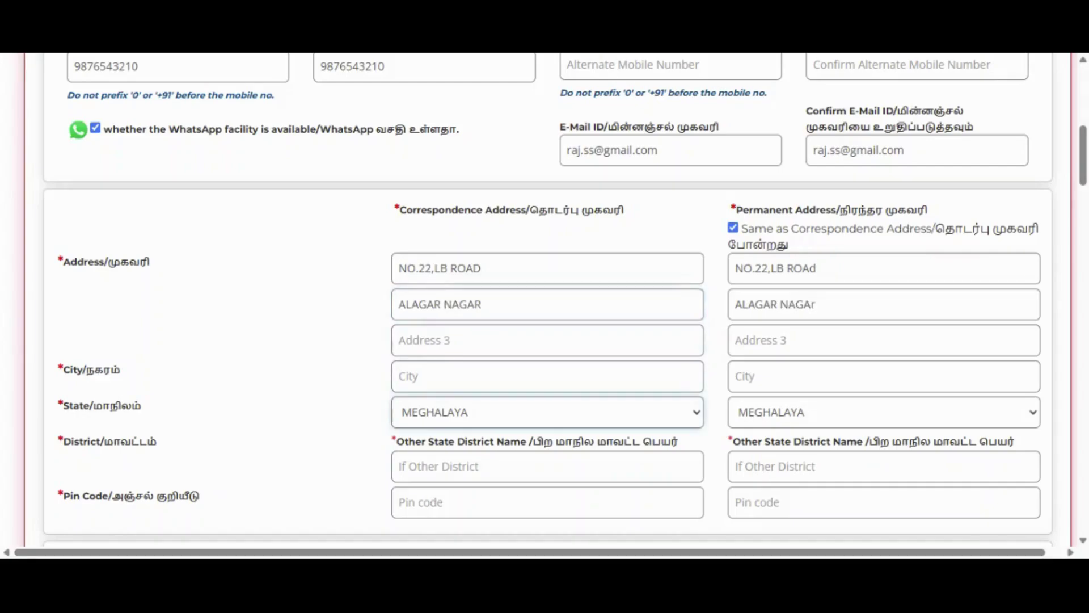
key(t)
key(Tab)
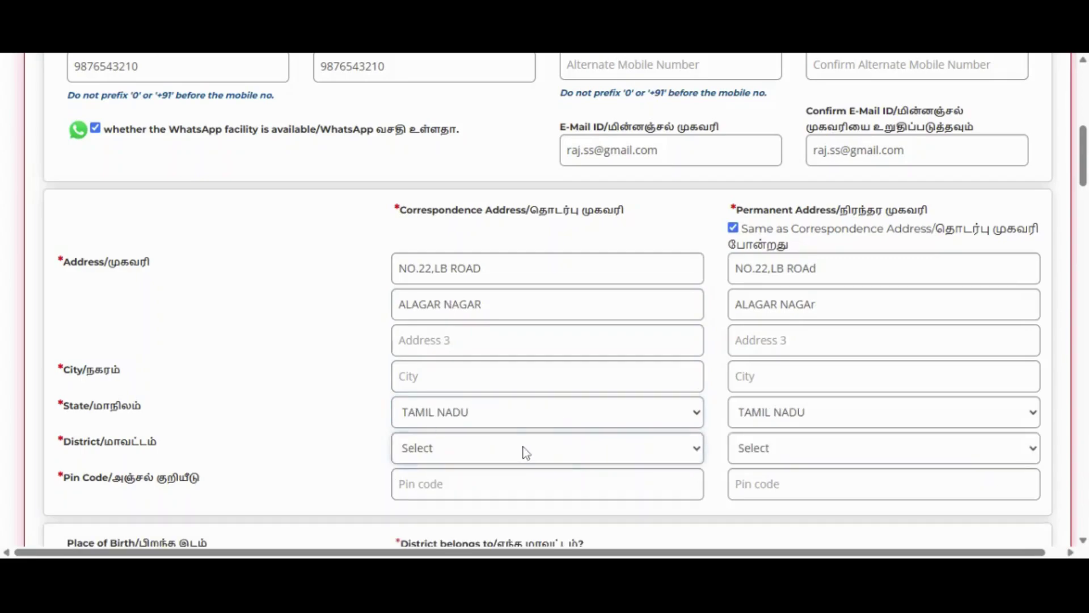
key(m)
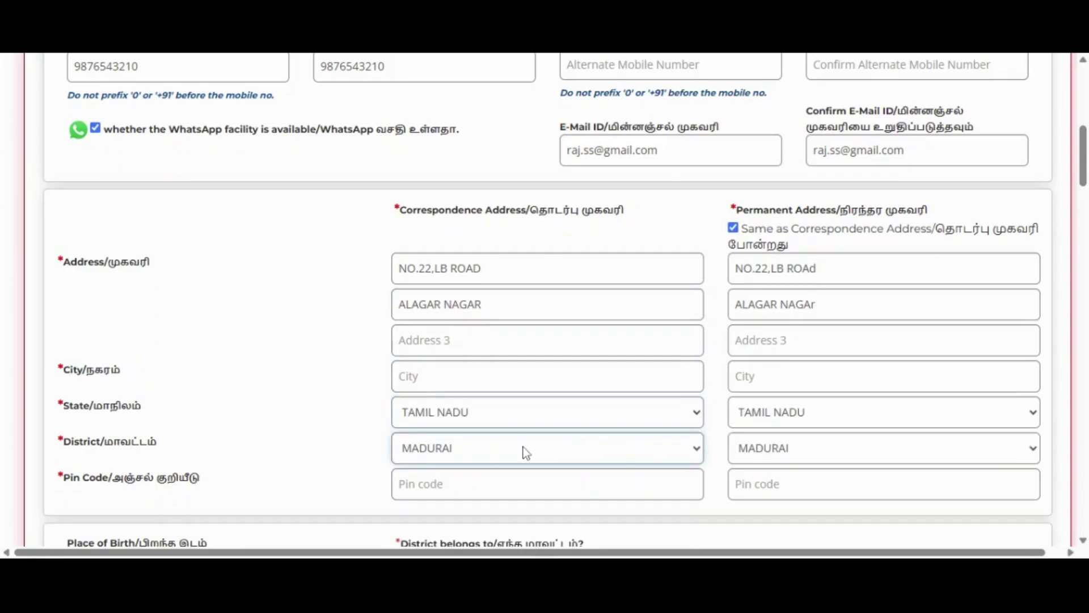
key(Tab)
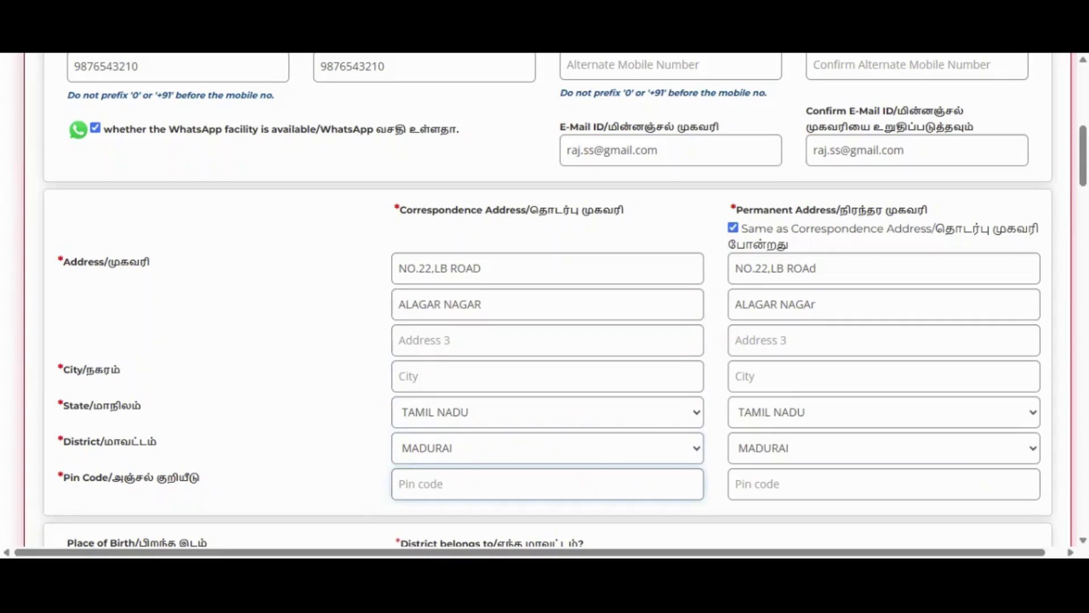
text(96588)
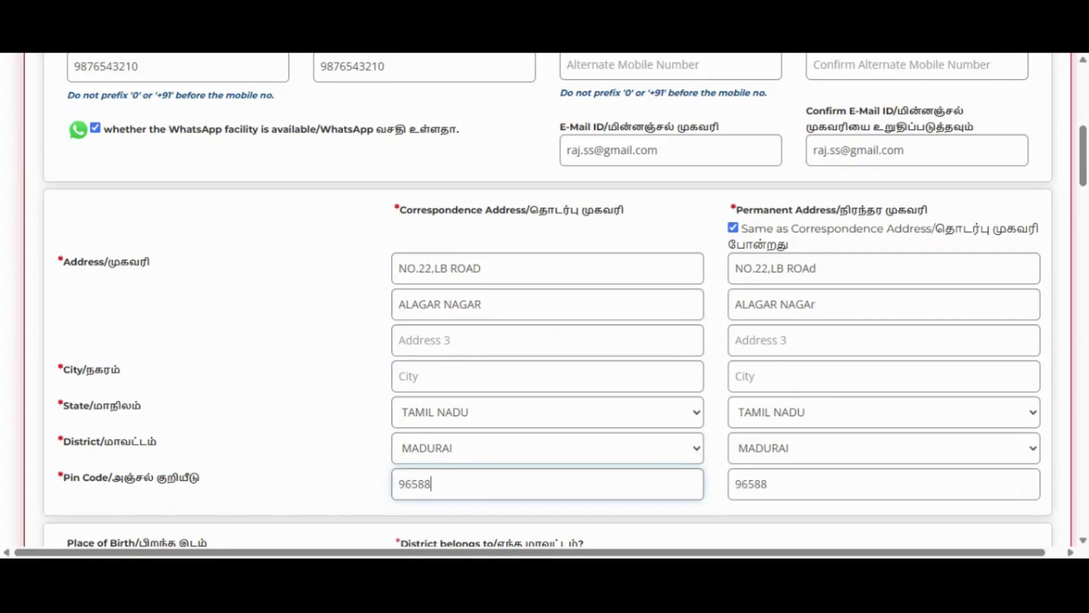
key(BackSpace)
key(BackSpace)
key(BackSpace)
key(BackSpace)
key(BackSpace)
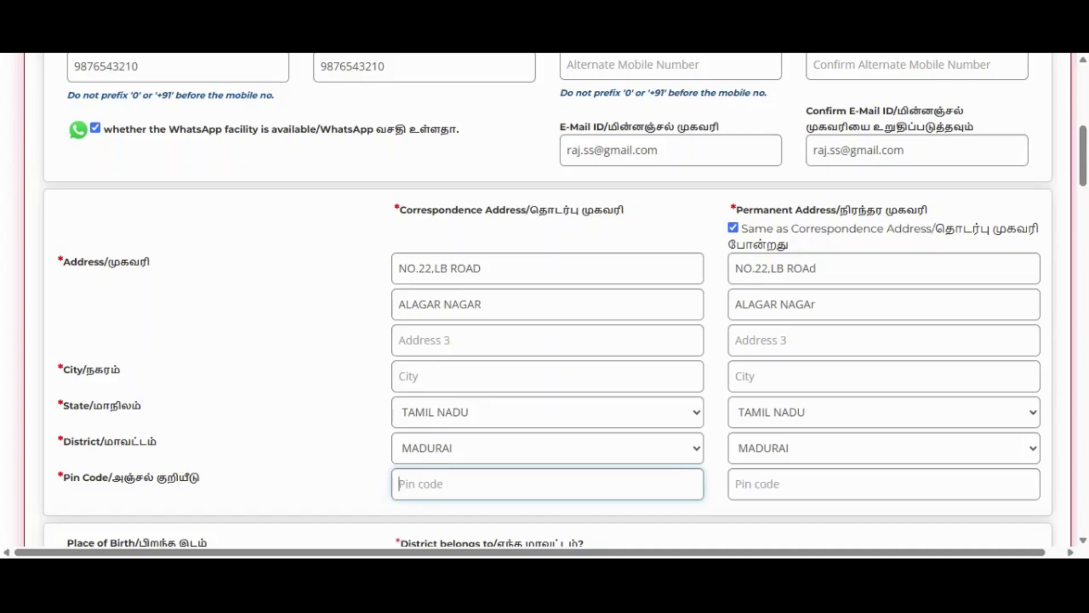
text(685555)
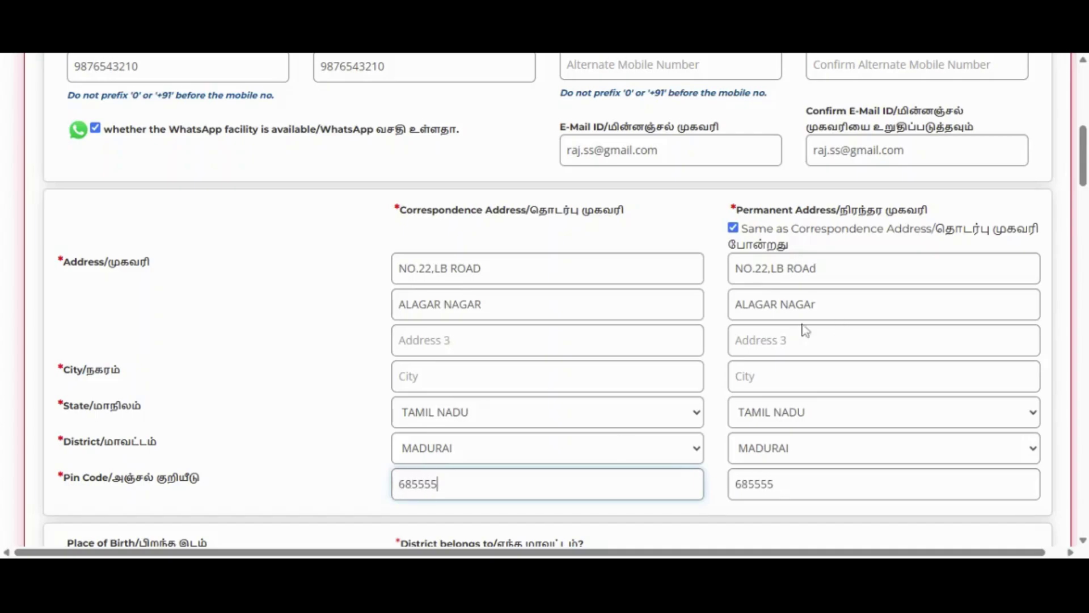
scroll(607, 391, down, 3)
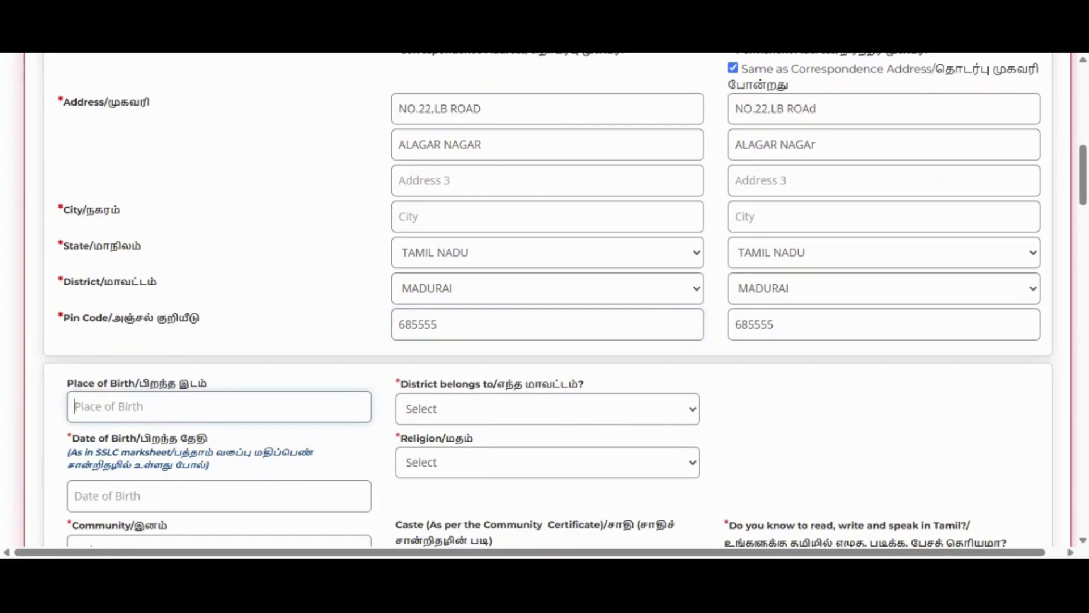
- Enter MADHURAI as Place of Birth and set District belongs to MADURAI
text(MADHURAI)
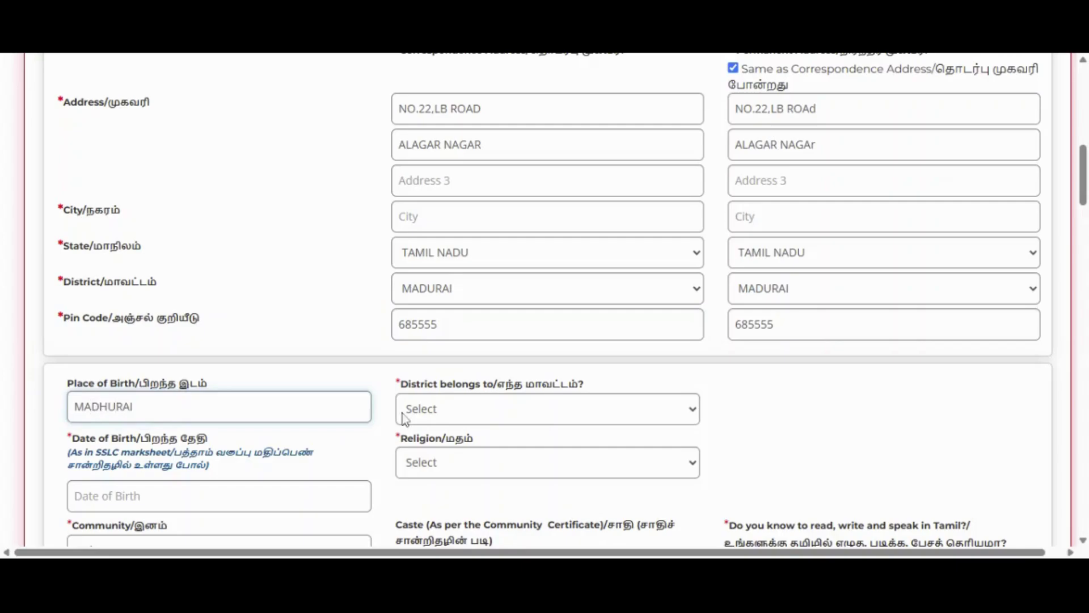
click(491, 415)
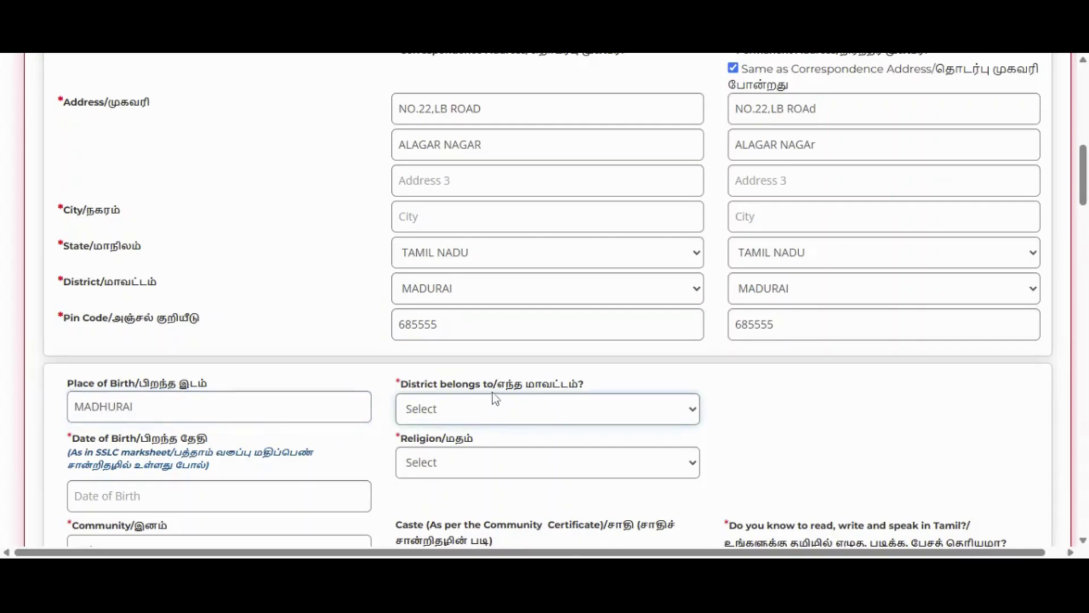
click(427, 409)
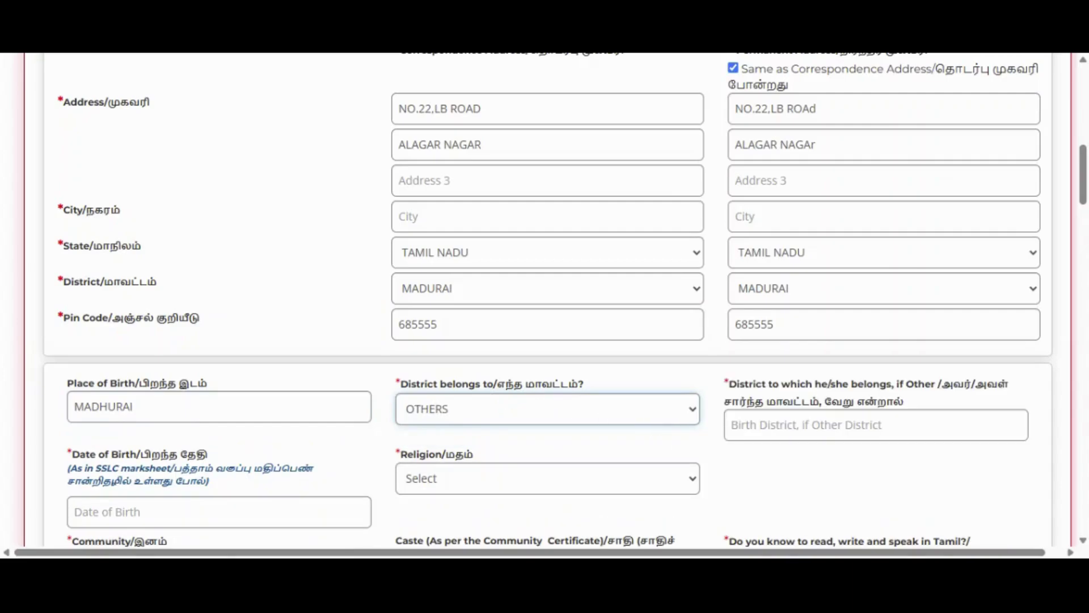
key(Tab)
key(shift+Tab)
key(m)
- Pick 01-03-2000 as the Date of Birth from the calendar
click(190, 505)
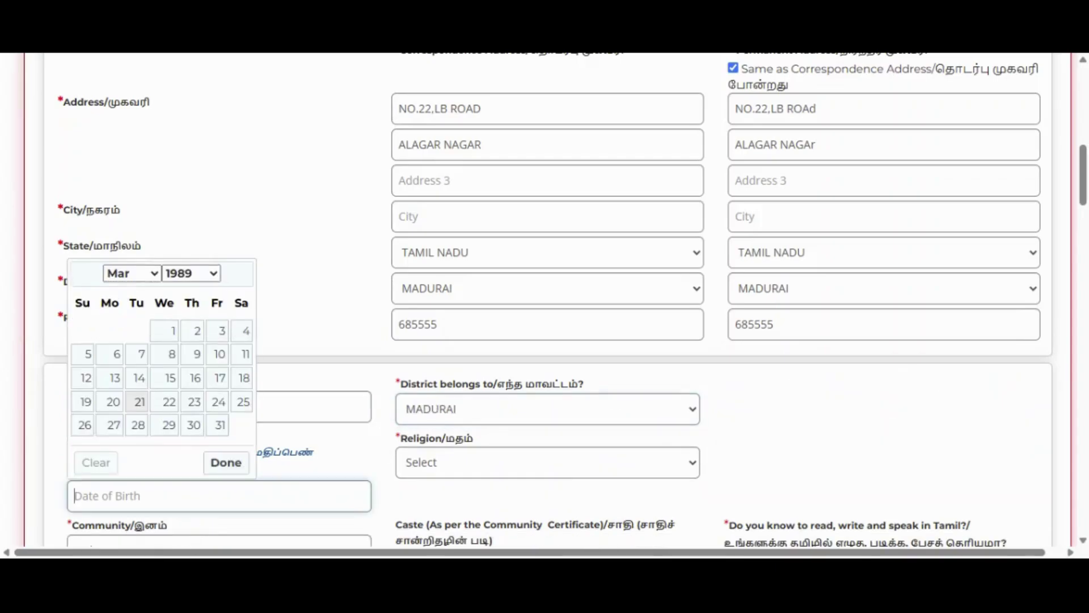
click(194, 271)
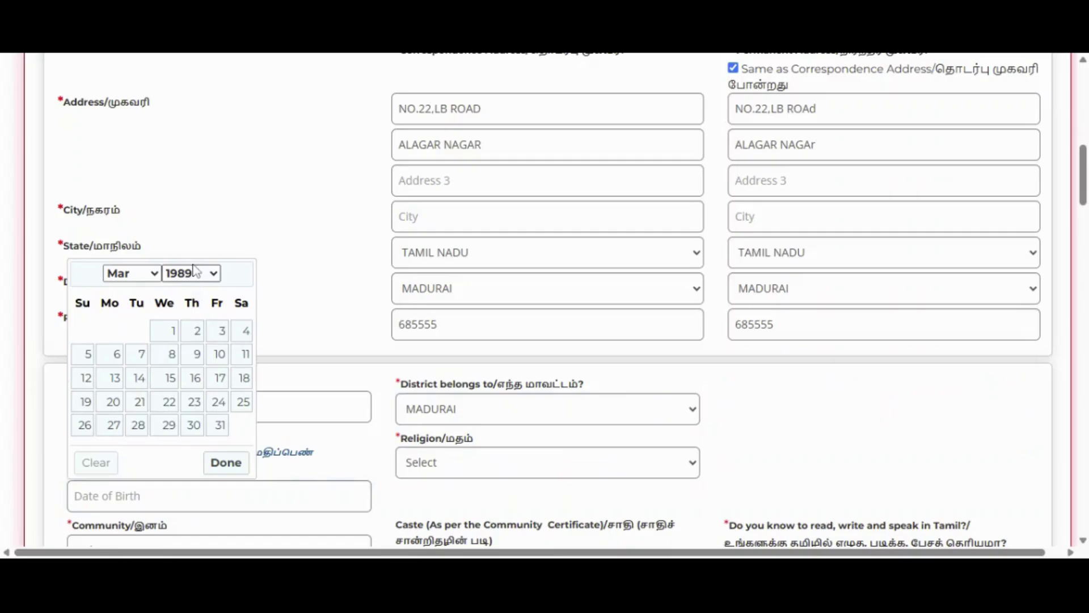
click(195, 158)
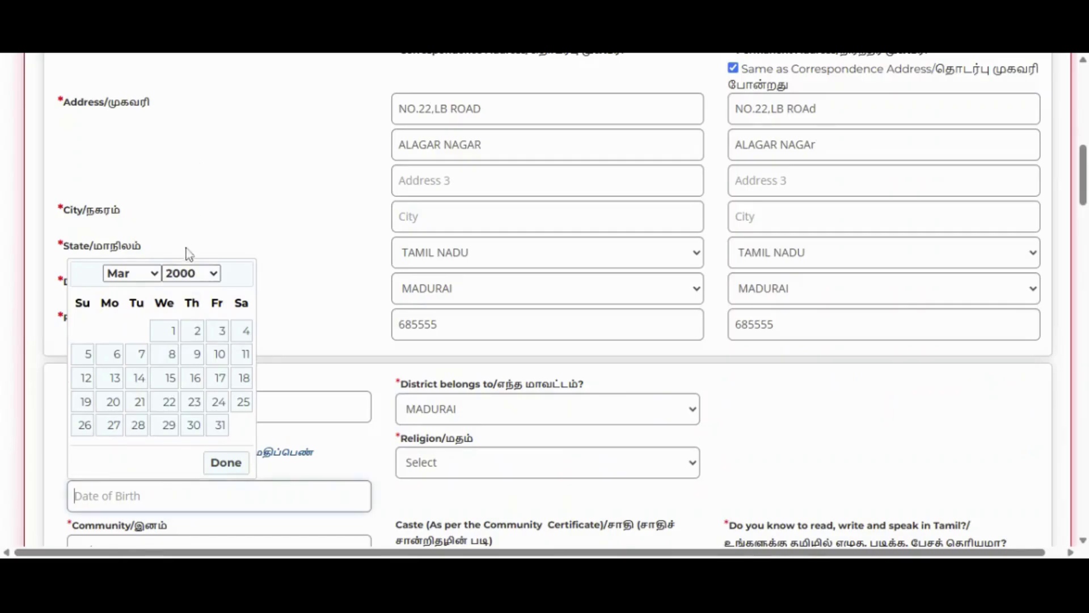
click(170, 330)
scroll(195, 348, down, 3)
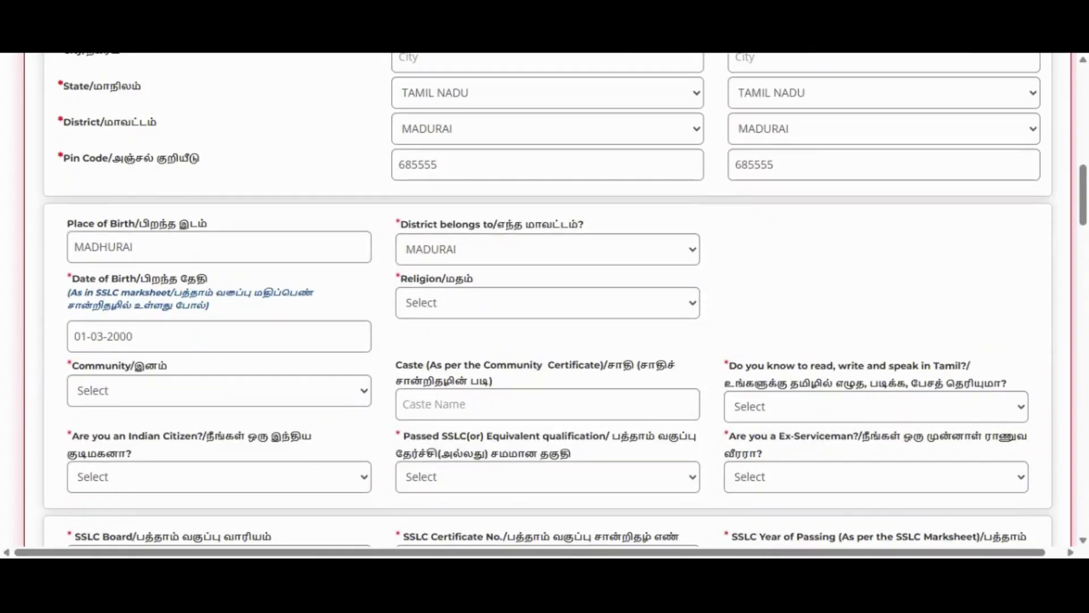
- Set Religion to Hindu (after briefly choosing Other) and Community to SC
click(461, 308)
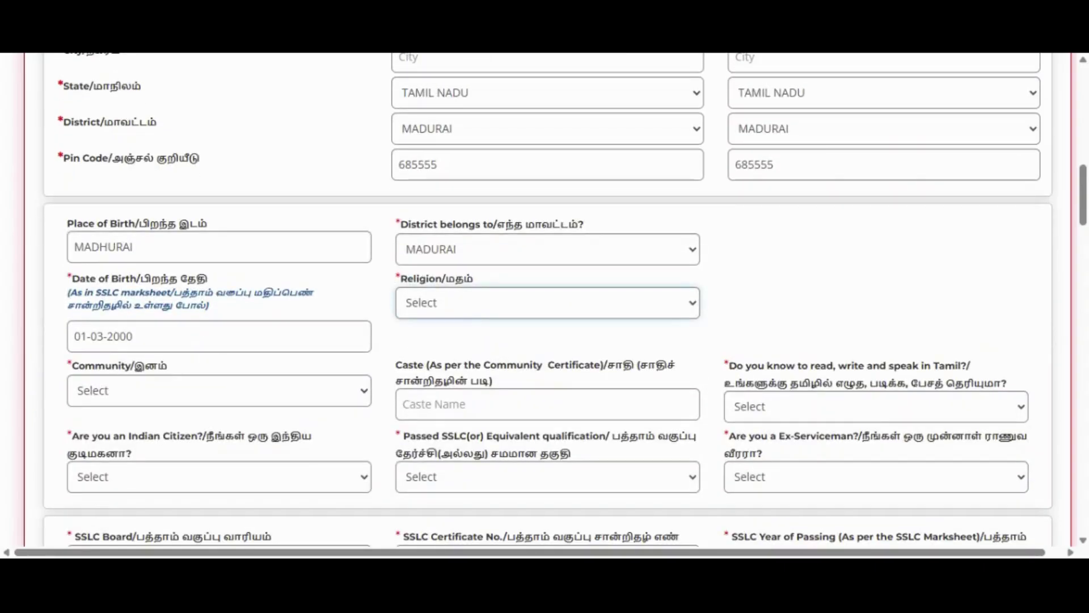
click(442, 406)
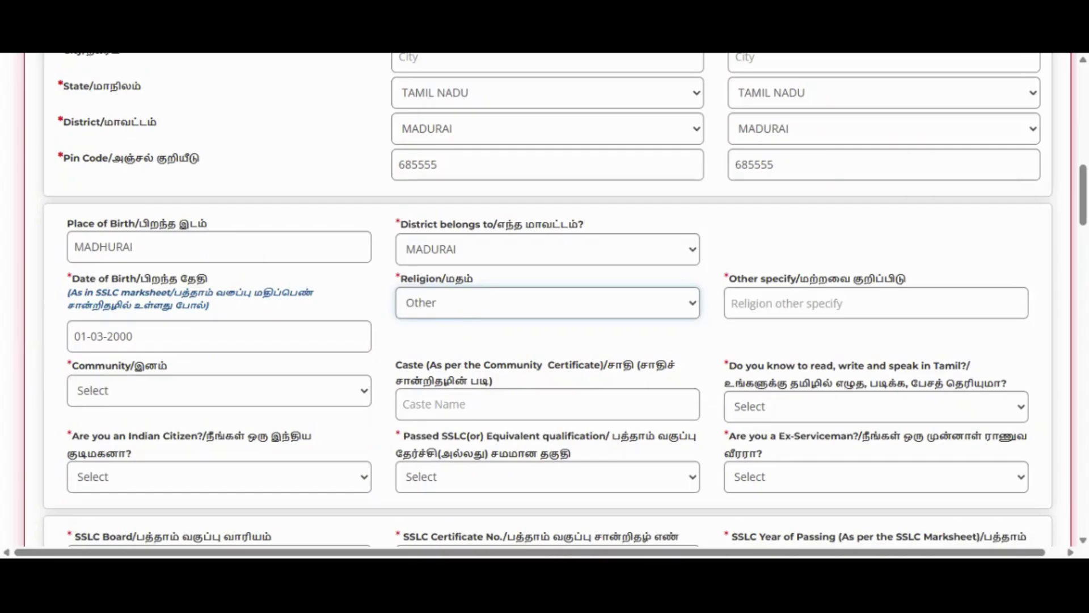
click(772, 304)
click(650, 310)
click(568, 343)
click(261, 403)
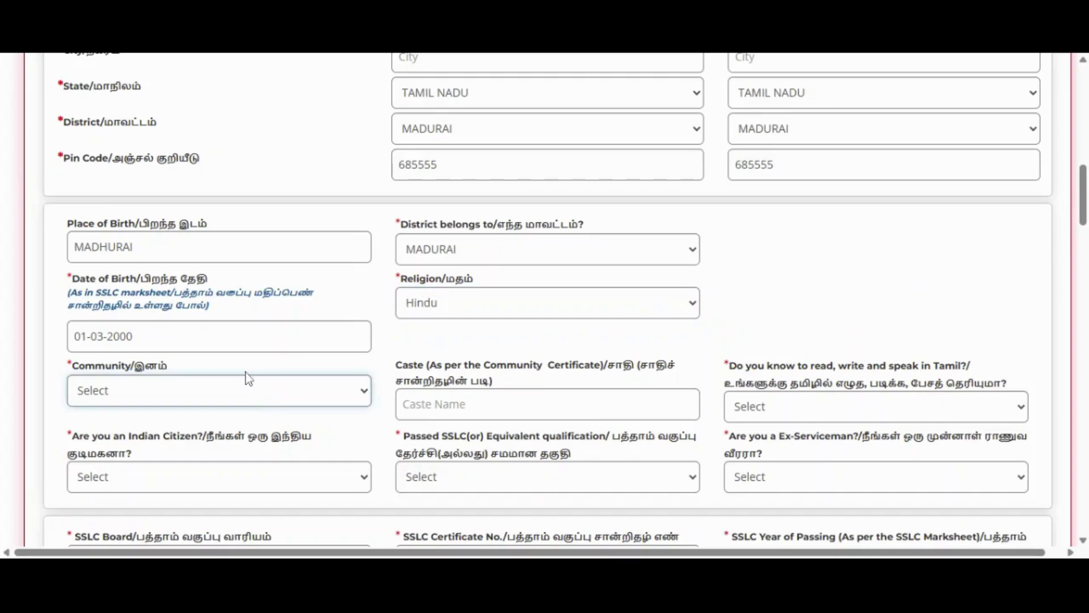
click(226, 475)
- Enter ADD as the caste and answer Yes to knowing Tamil
click(548, 404)
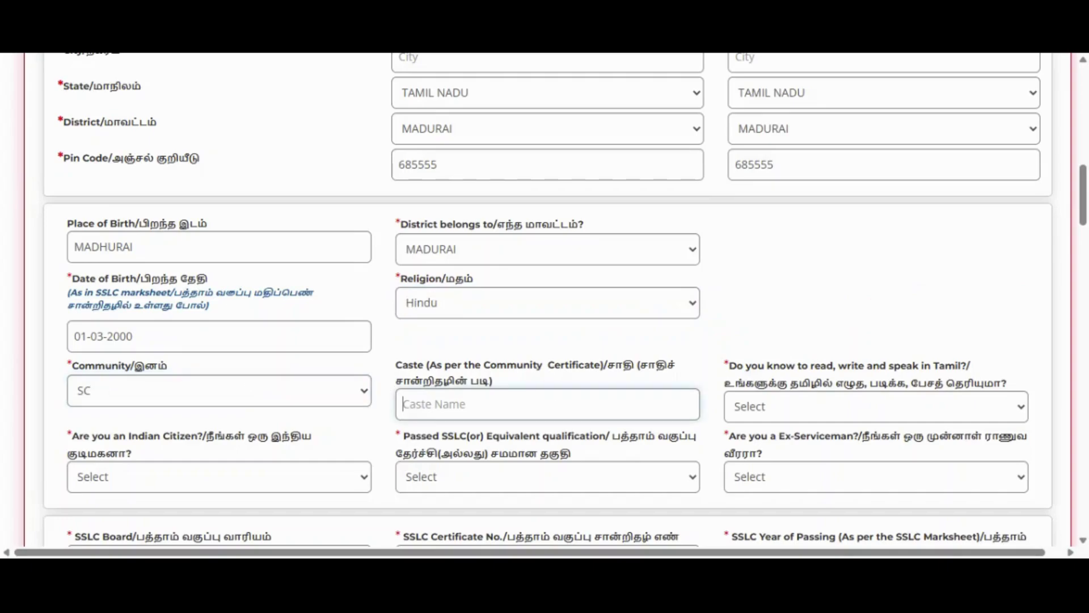
text(ADD)
click(804, 407)
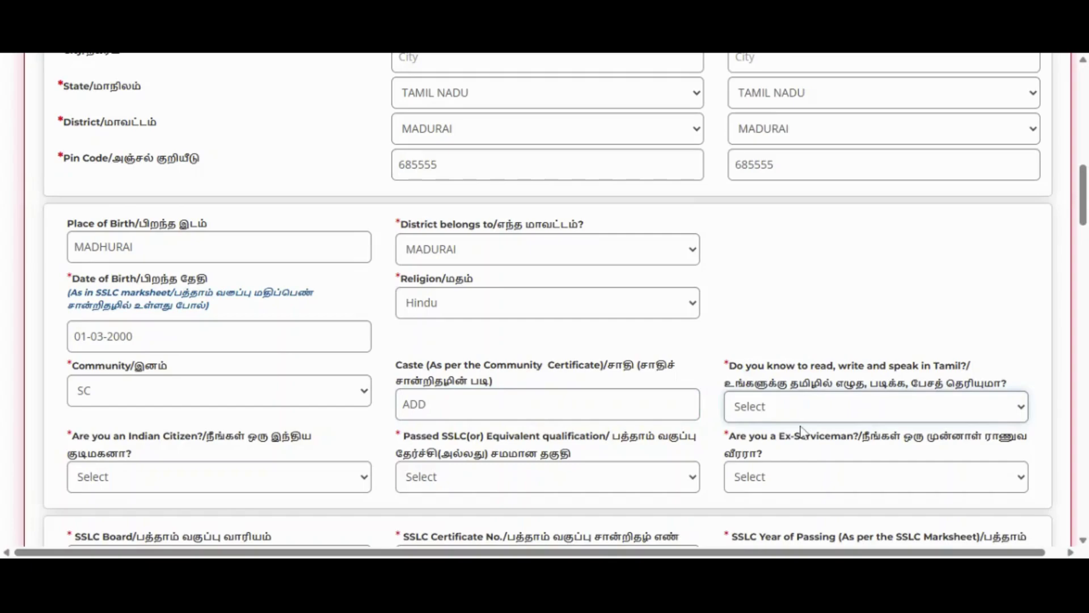
click(786, 447)
scroll(959, 381, down, 1)
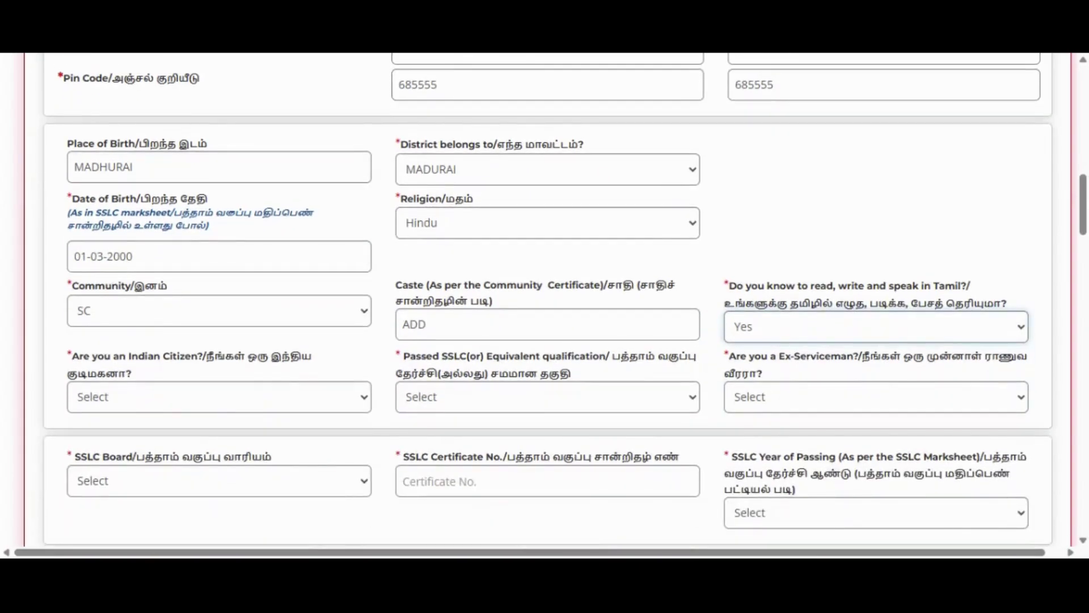
- Answer Yes to Indian Citizen, Passed SSLC and Ex-Serviceman
click(244, 399)
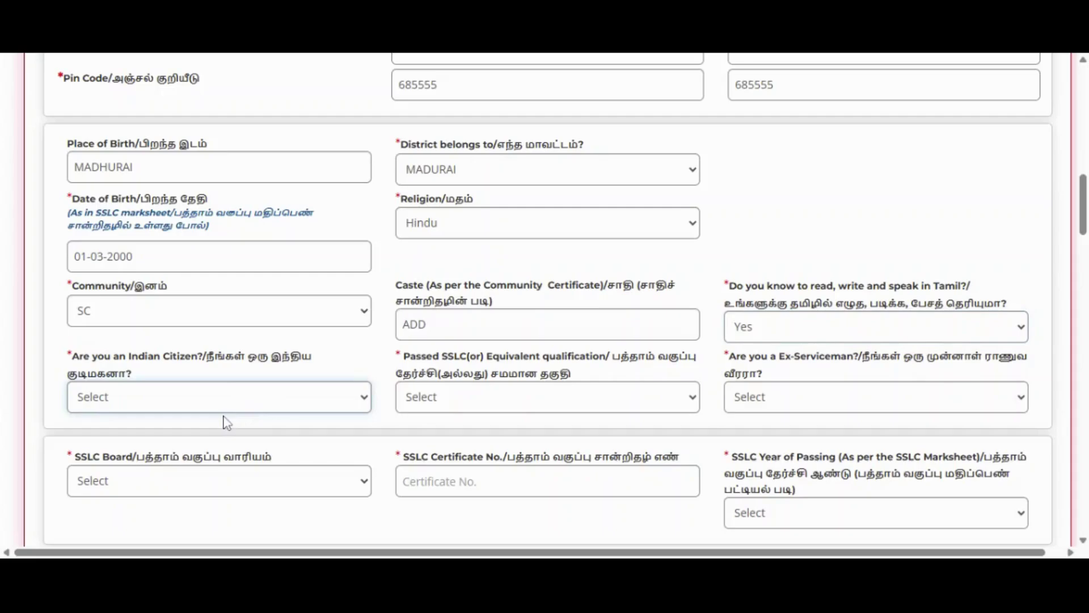
key(Down)
scroll(227, 437, down, 1)
click(482, 324)
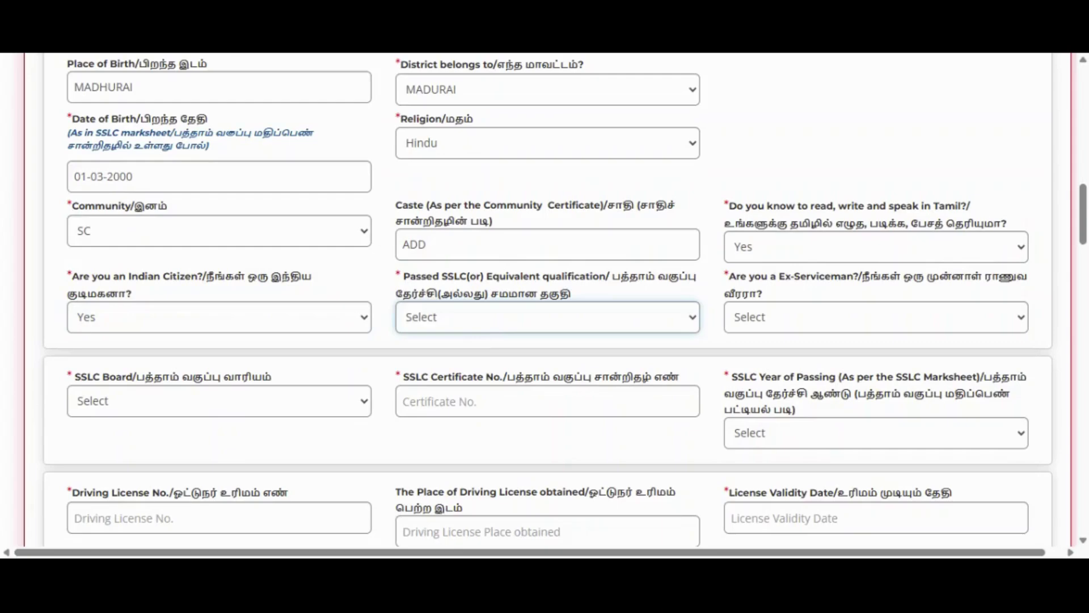
key(Down)
click(817, 318)
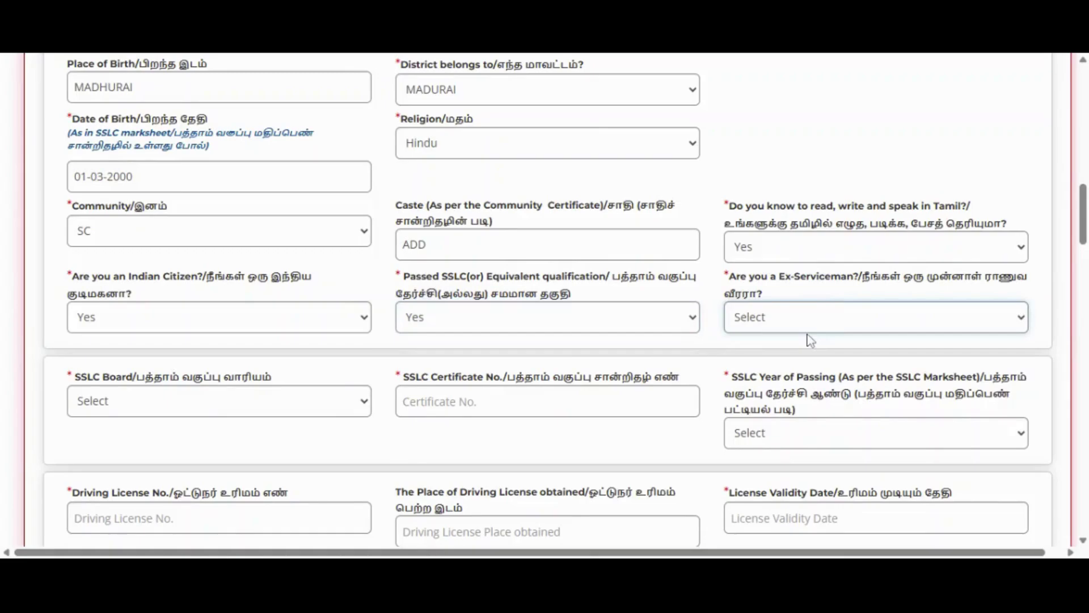
key(Down)
scroll(152, 331, down, 2)
- Set SSLC board to State Board, enter the certificate number, and choose 2016 as passing year
click(153, 326)
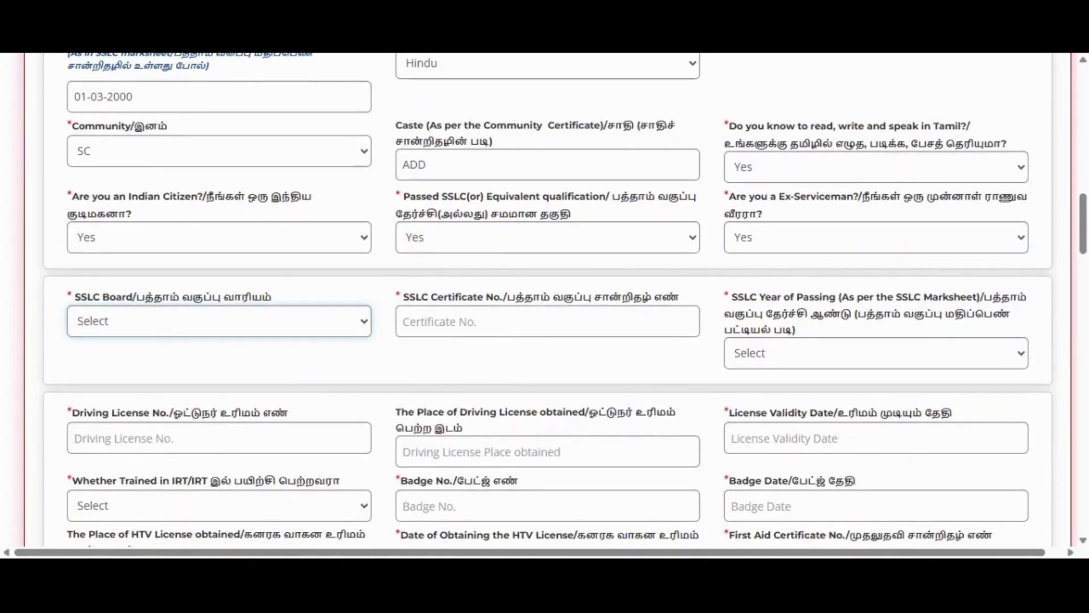
click(251, 366)
click(476, 324)
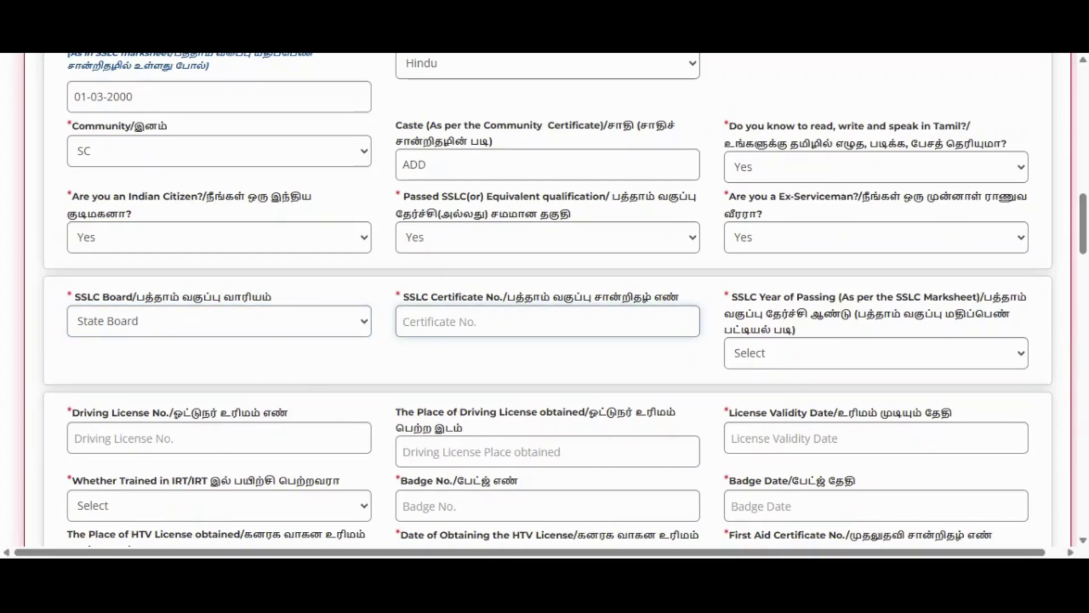
text(45645664)
click(829, 356)
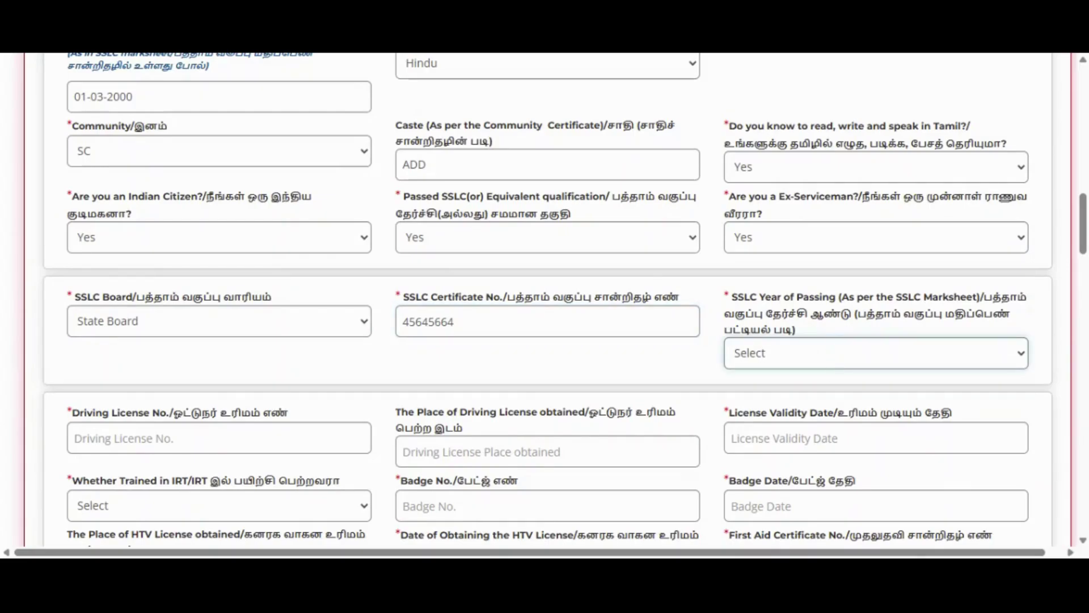
click(828, 356)
scroll(735, 287, down, 3)
click(244, 279)
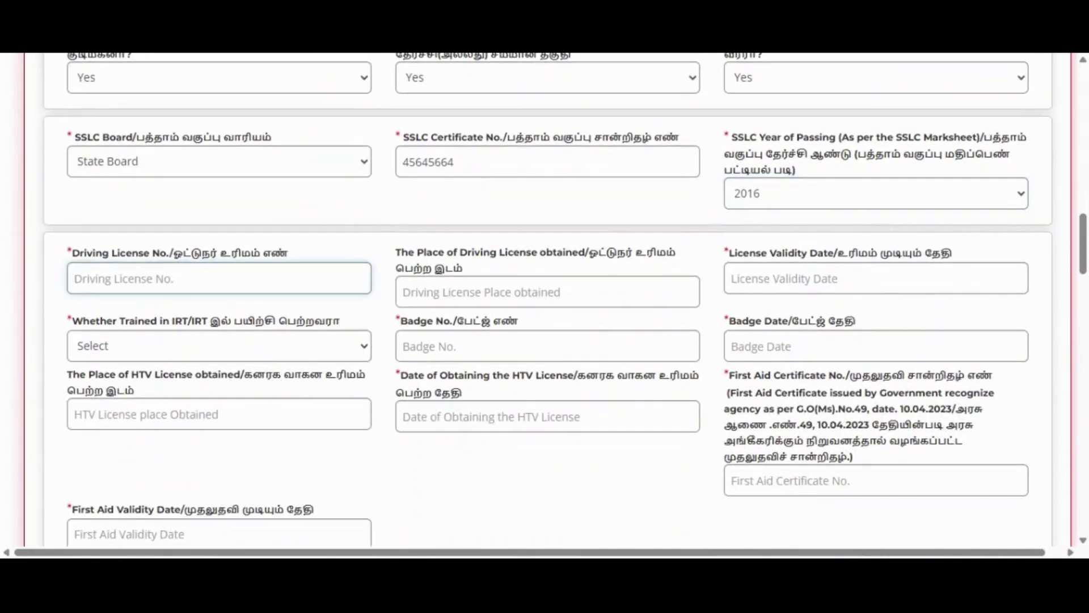
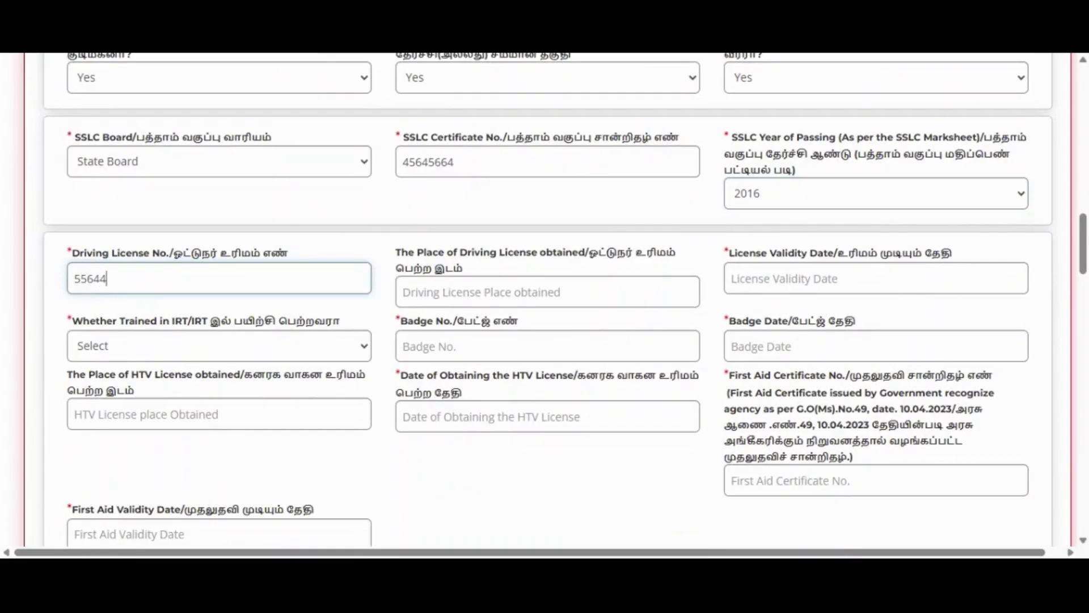
- Enter the driving licence number and the licence place MAHURAI
click(548, 292)
text(ma)
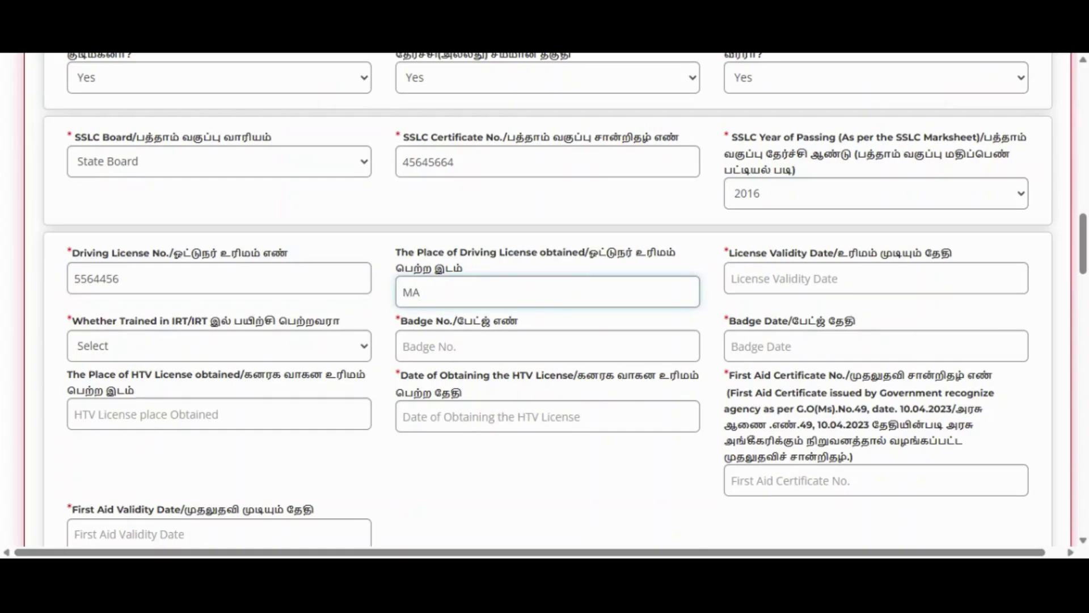
text(hurai)
- Set licence validity to 01-03-2040 and answer Yes to IRT training
key(Tab)
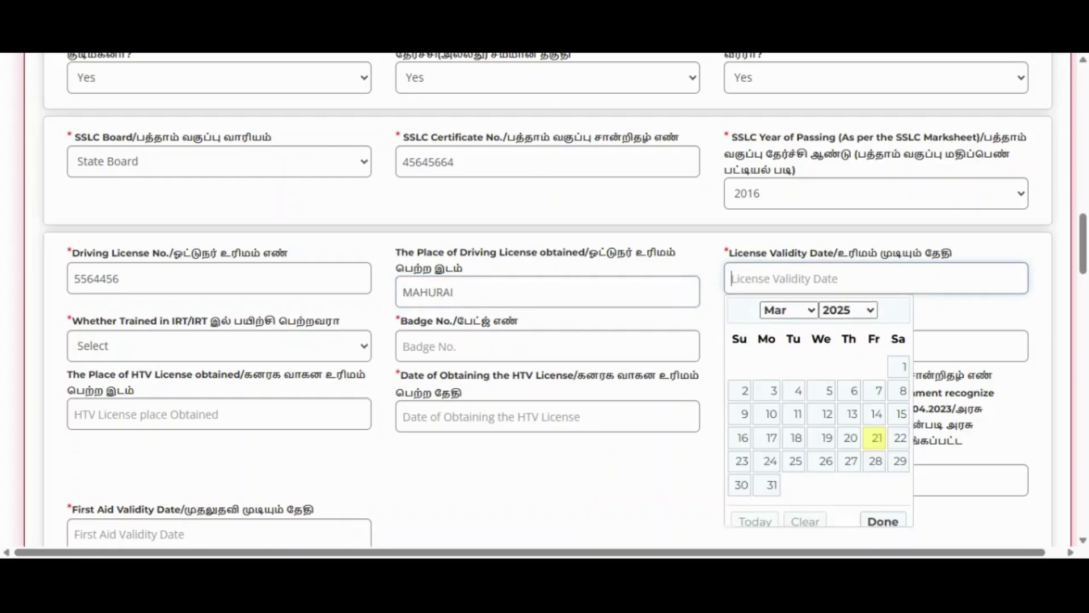
click(850, 309)
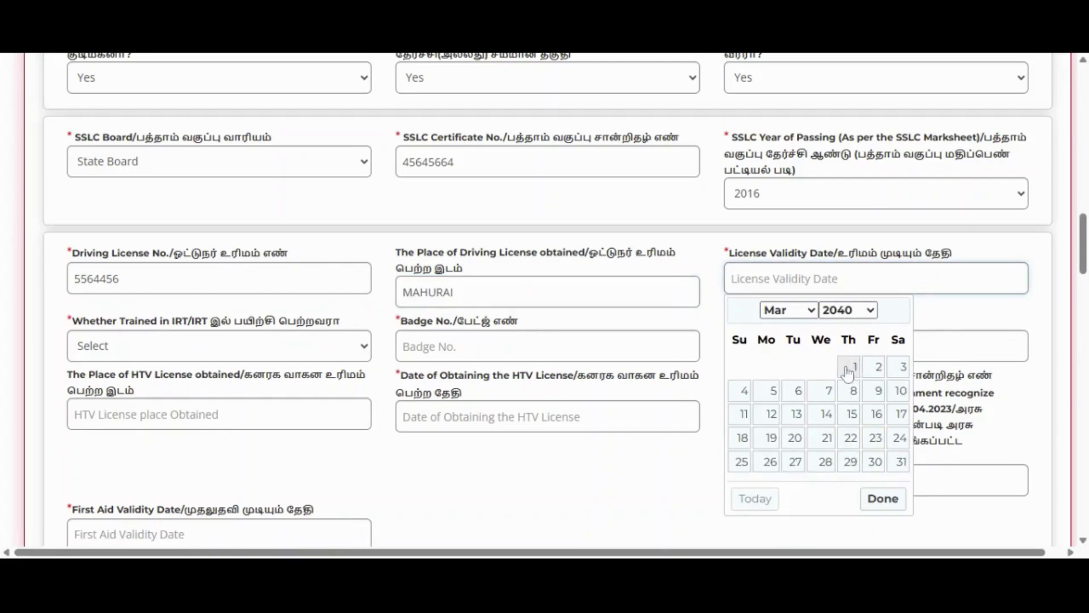
click(851, 367)
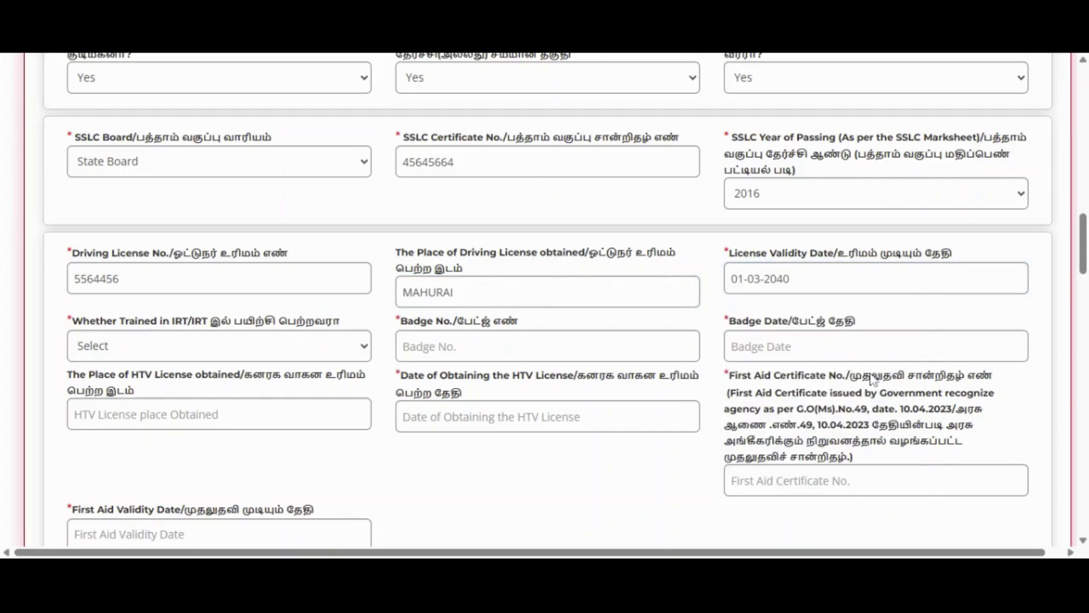
click(287, 357)
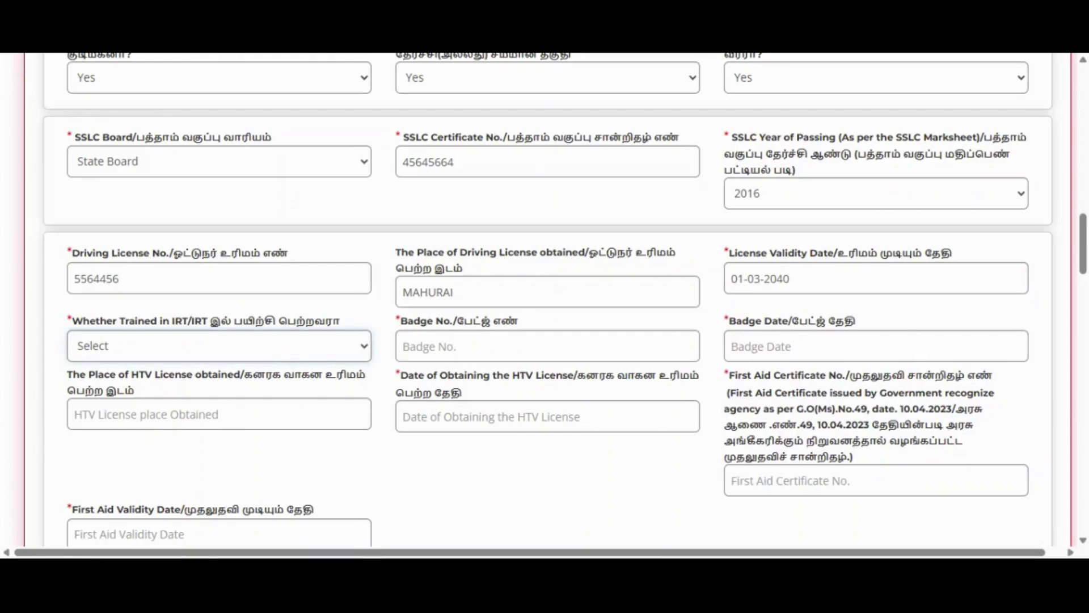
key(Down)
scroll(250, 382, down, 4)
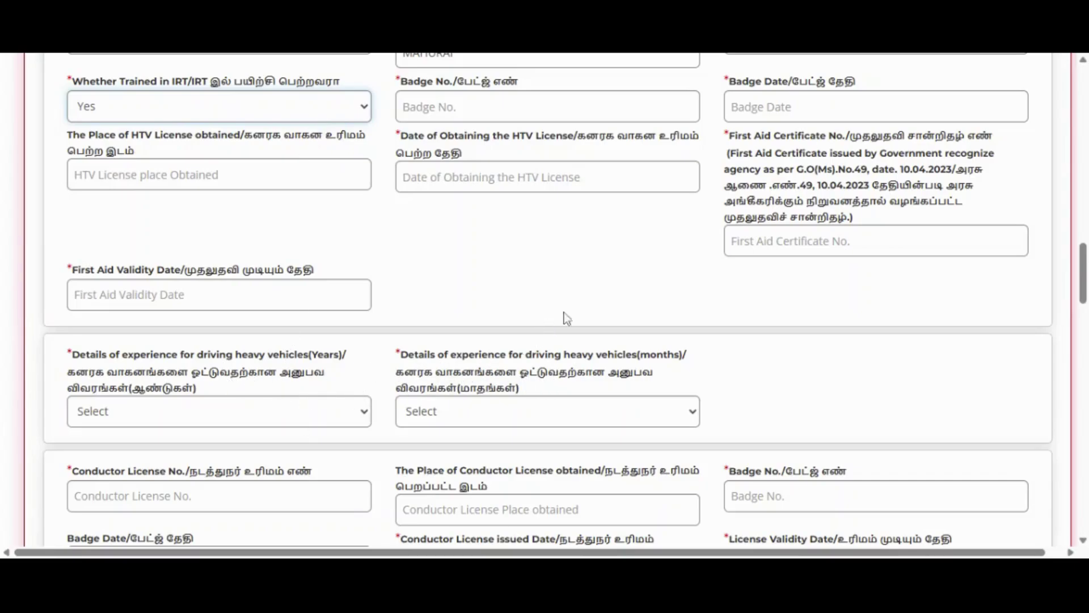
- Enter the badge number and set the badge date to 11-03-2021
scroll(666, 295, up, 2)
click(510, 187)
text(44566)
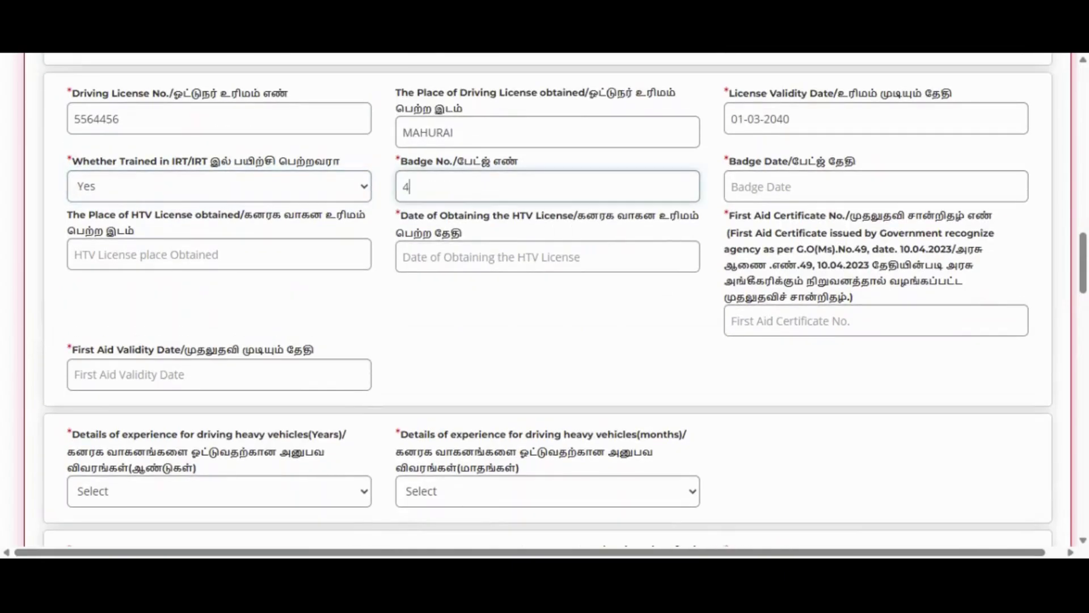
click(806, 188)
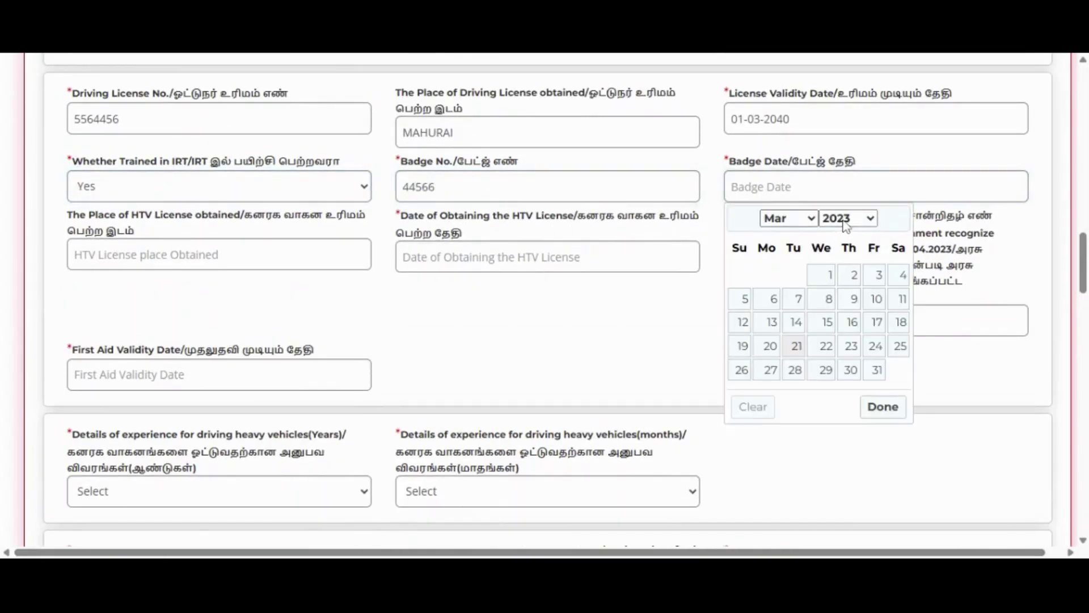
click(877, 468)
click(849, 300)
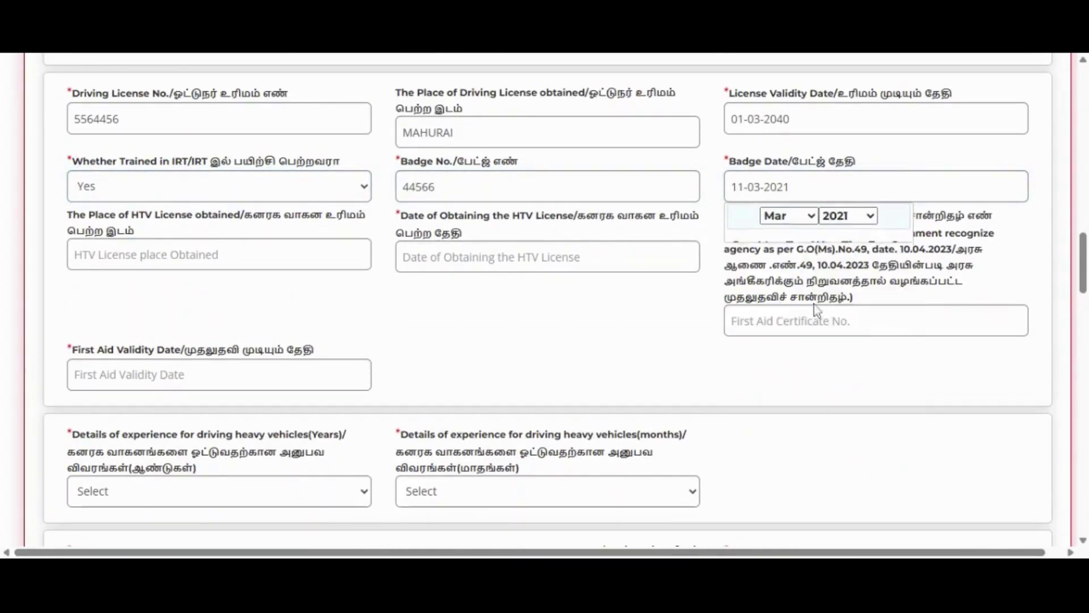
- Fill HTV place MADHURAI and HTV date 01-03-2022
click(306, 257)
text(MADHURa)
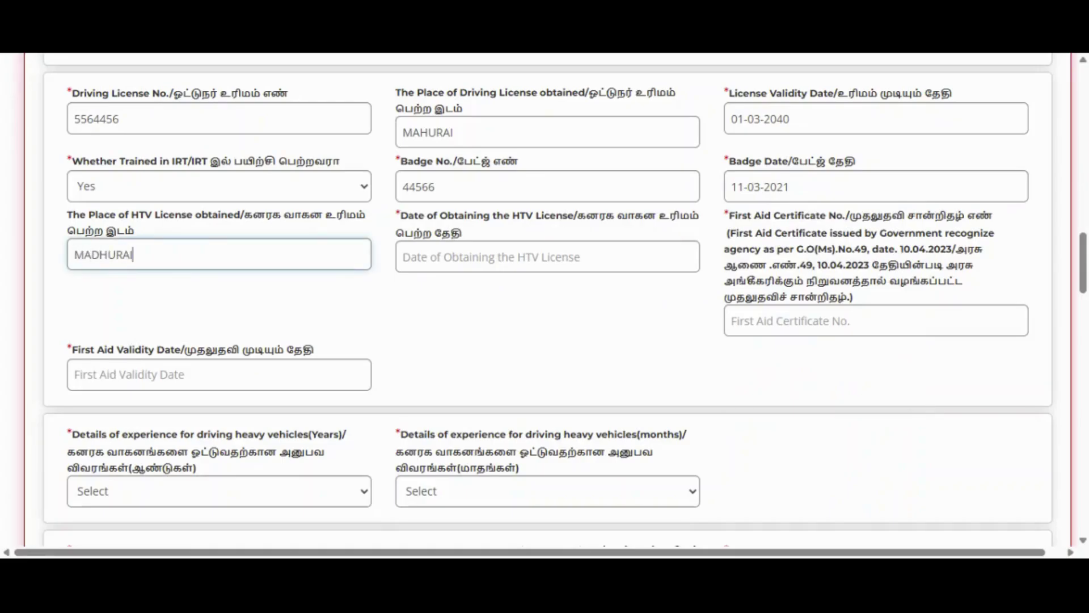
click(527, 258)
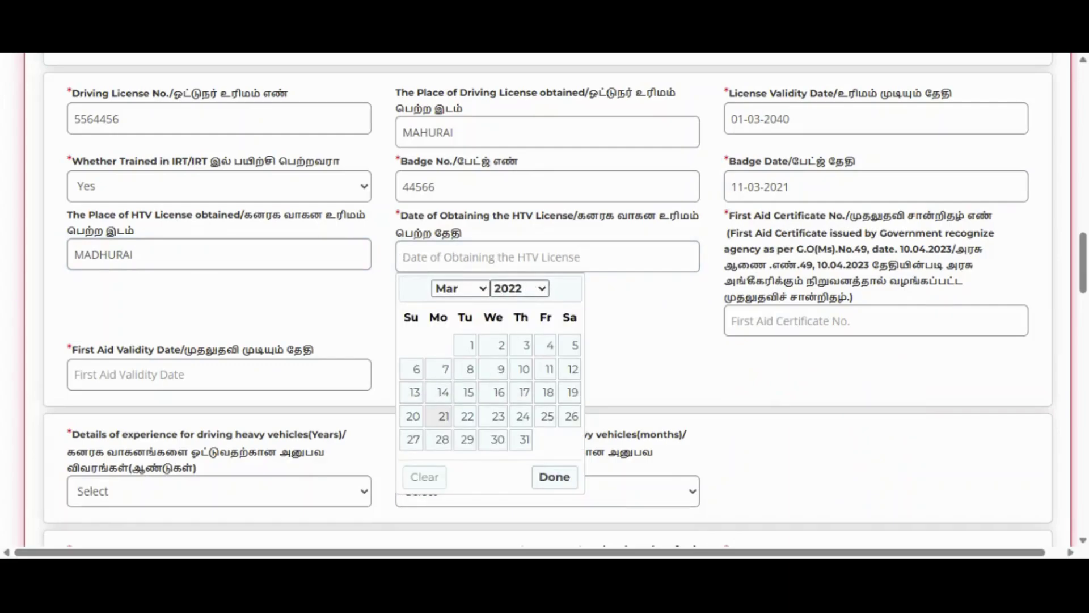
click(473, 345)
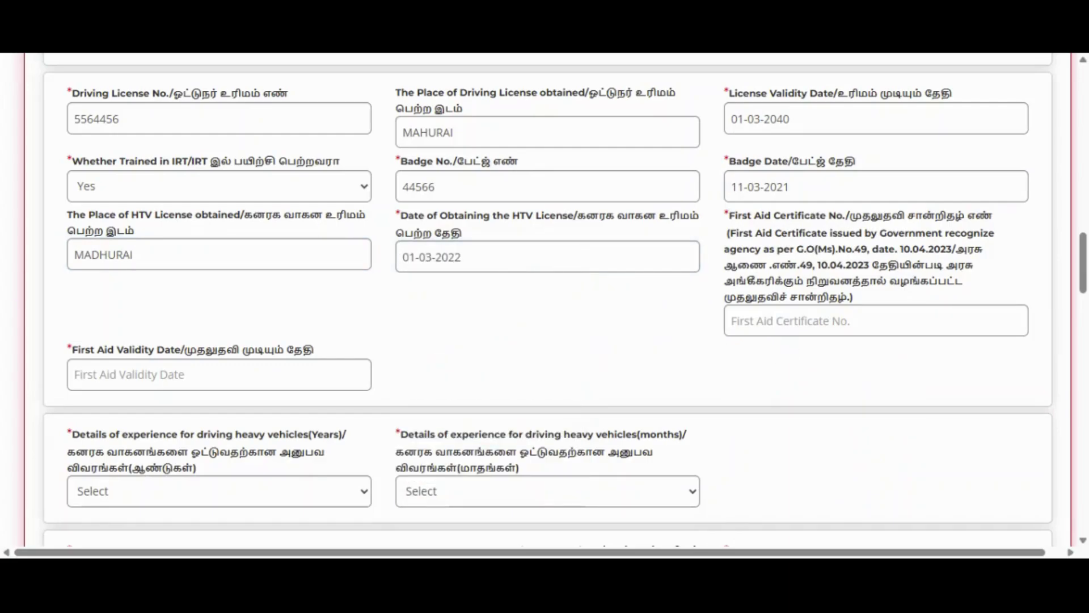
- Enter the first aid certificate number with validity 01-03-2031
key(Tab)
text(454566)
click(277, 363)
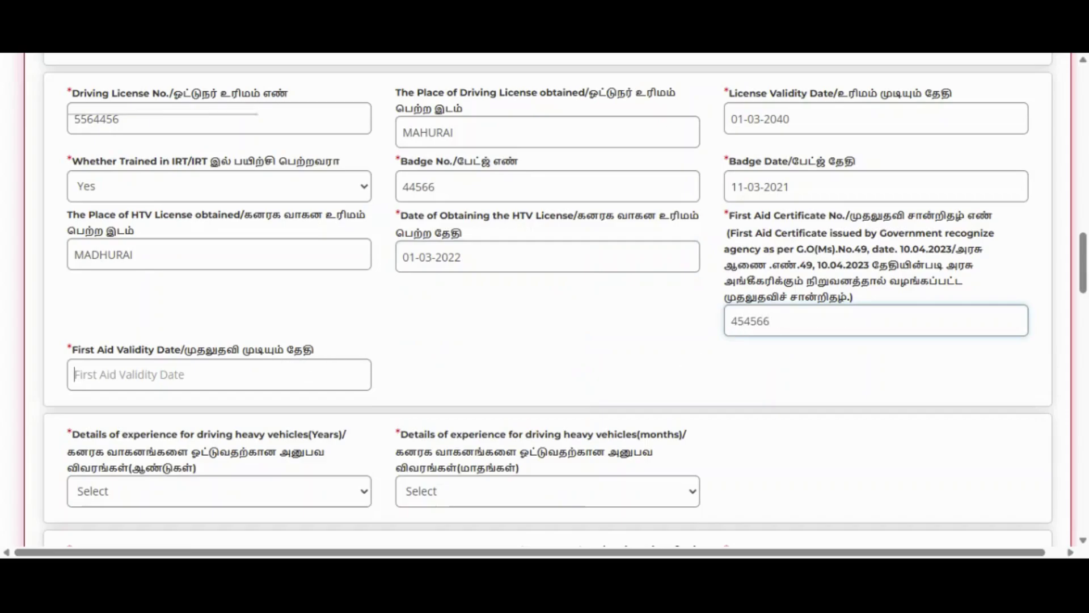
click(111, 305)
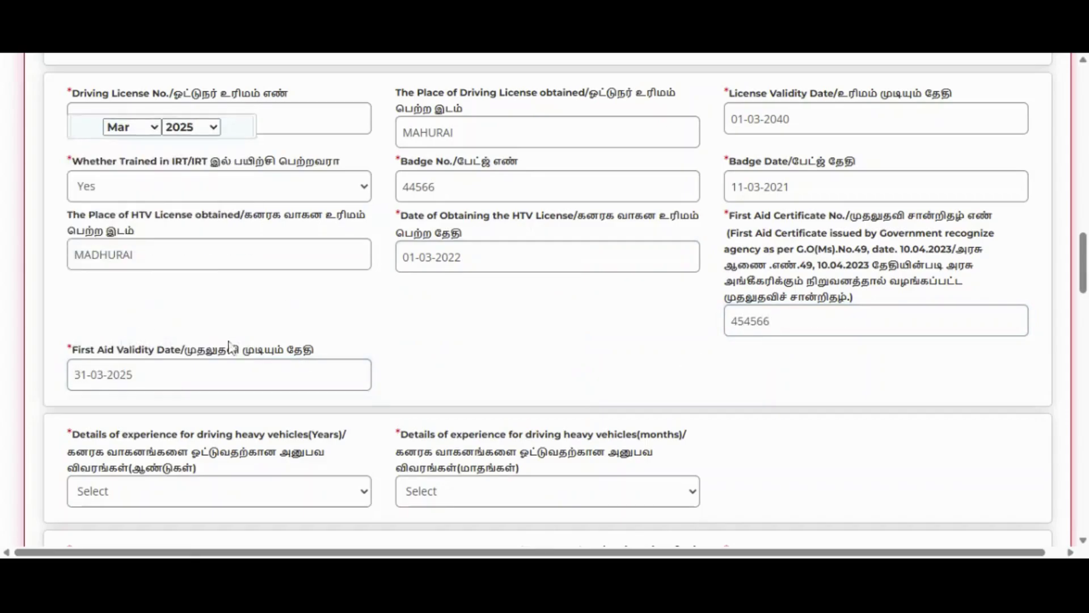
scroll(228, 344, down, 3)
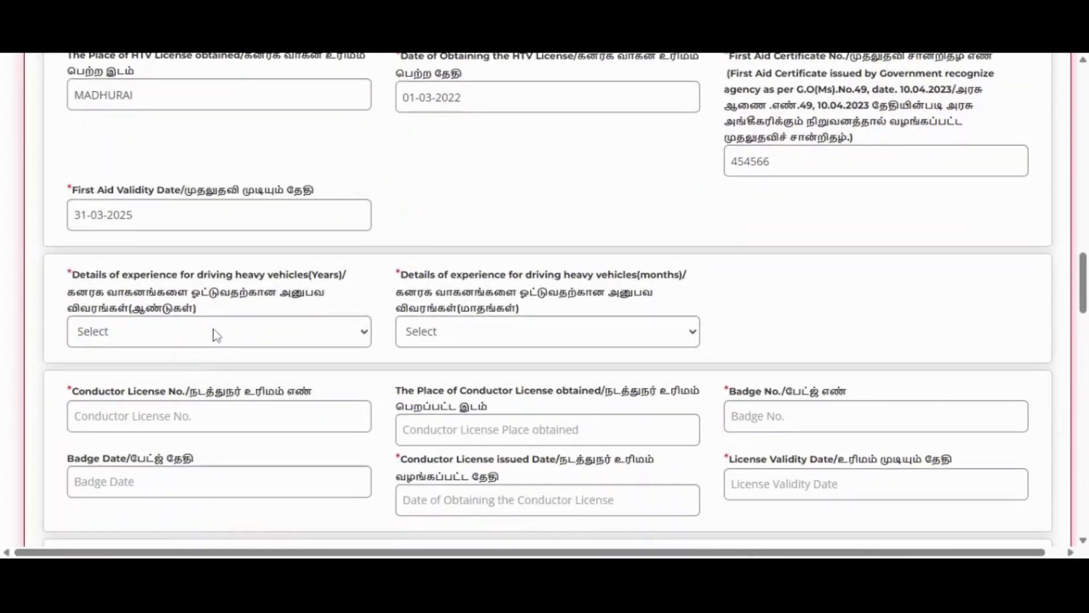
click(233, 218)
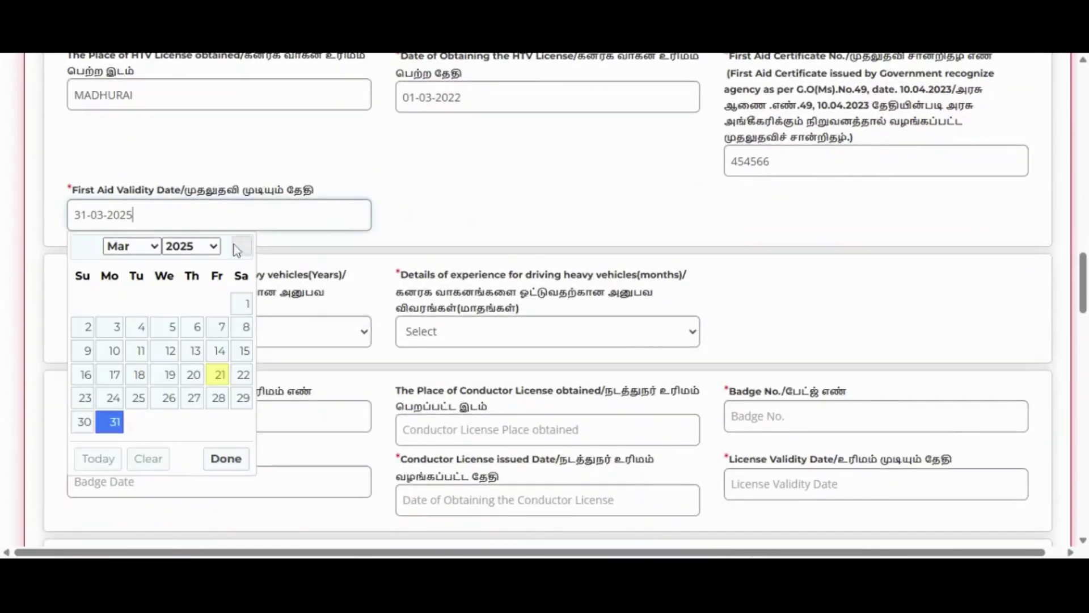
click(210, 265)
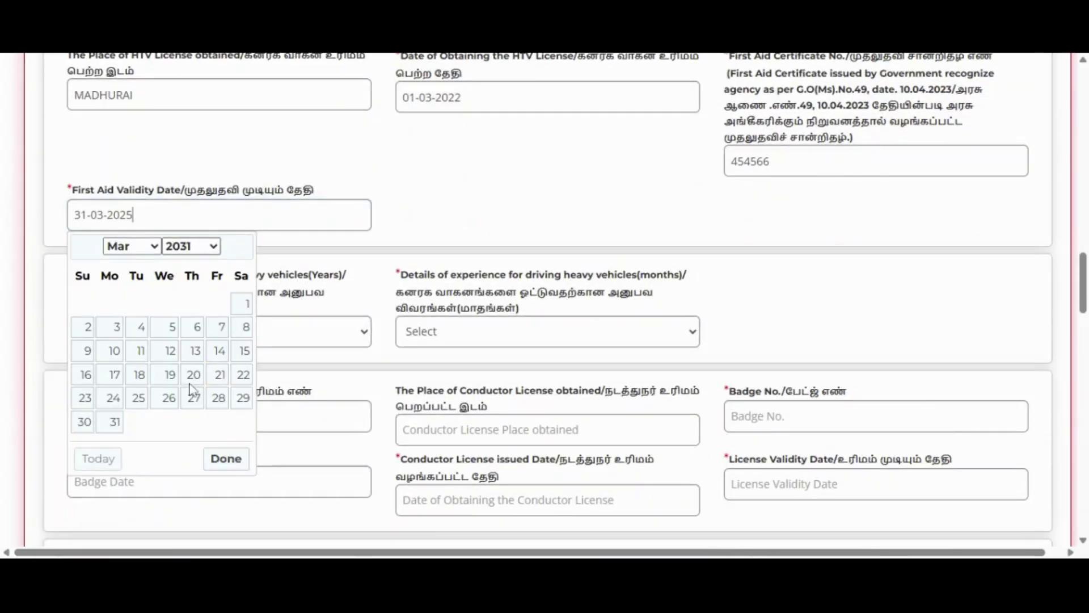
click(245, 306)
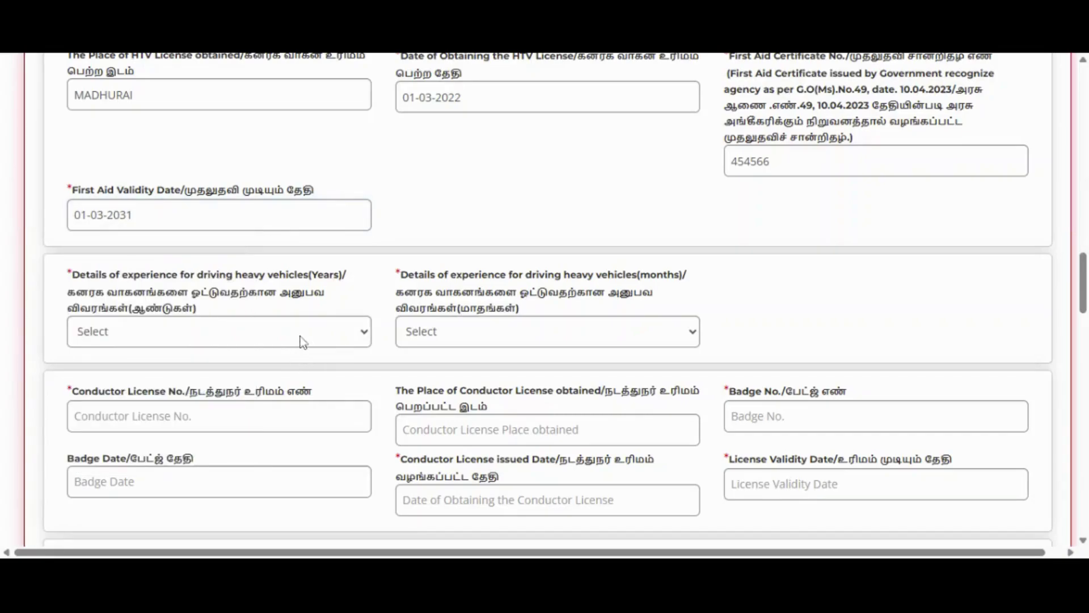
- Set heavy-vehicle driving experience to 5 years and 0 months
click(303, 341)
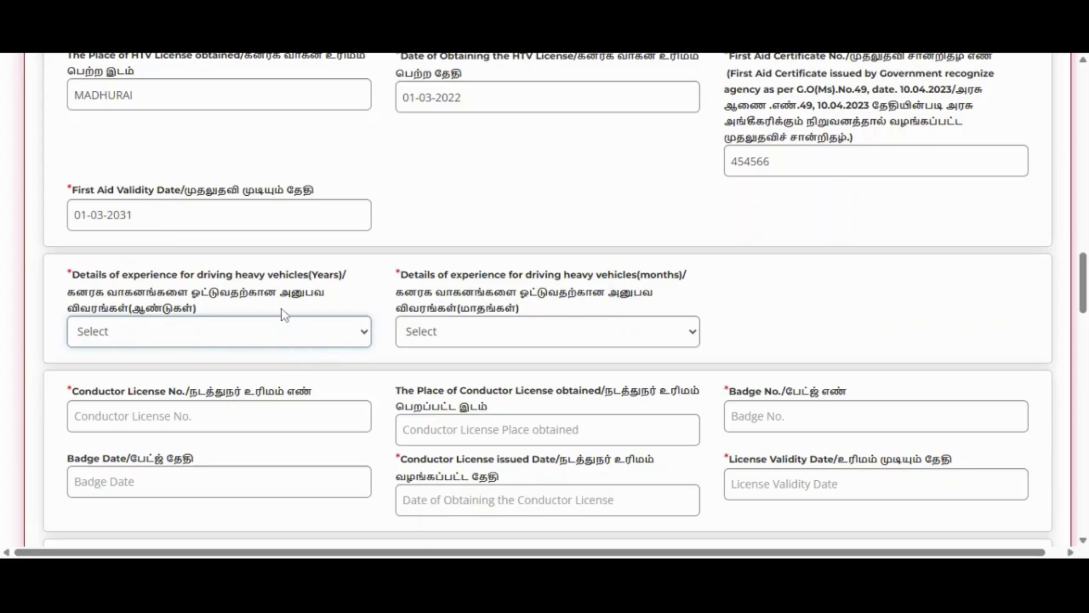
click(189, 127)
click(470, 337)
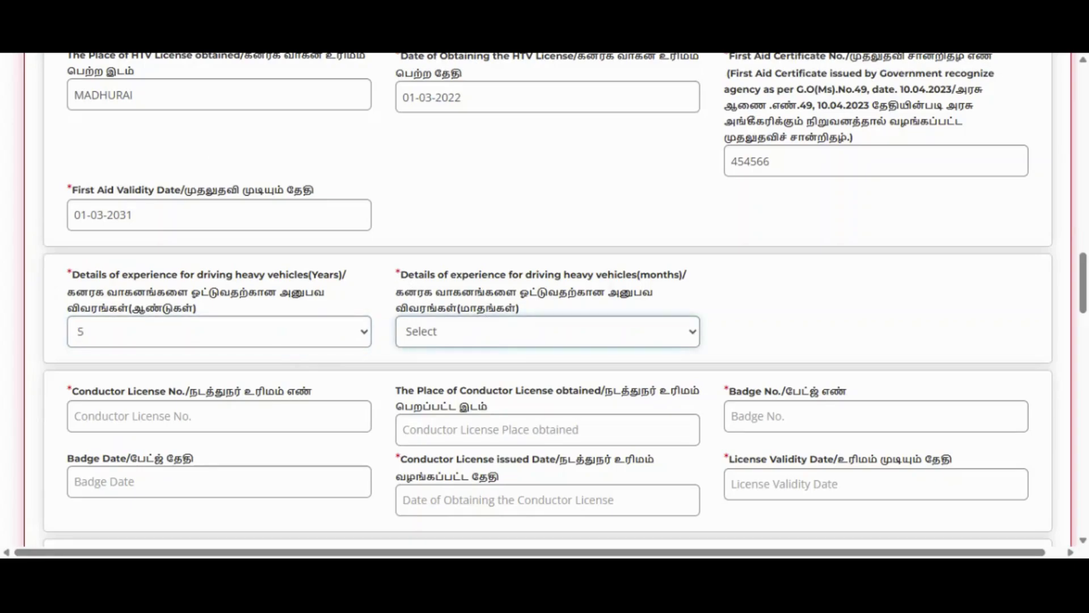
click(458, 85)
click(276, 322)
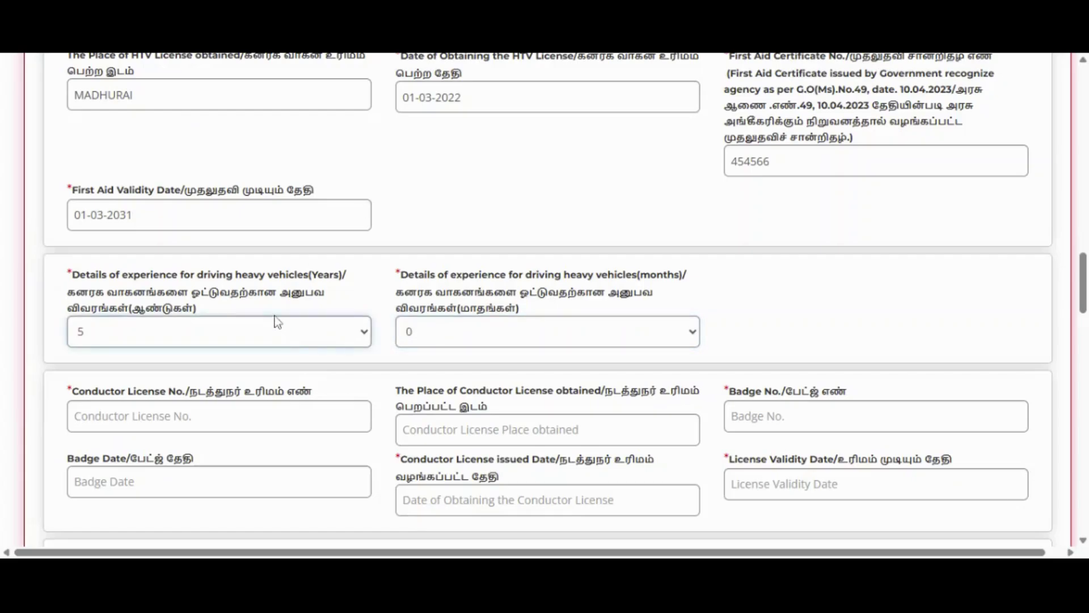
- Enter the conductor licence number, place MADHURAI and the badge number
scroll(421, 358, down, 3)
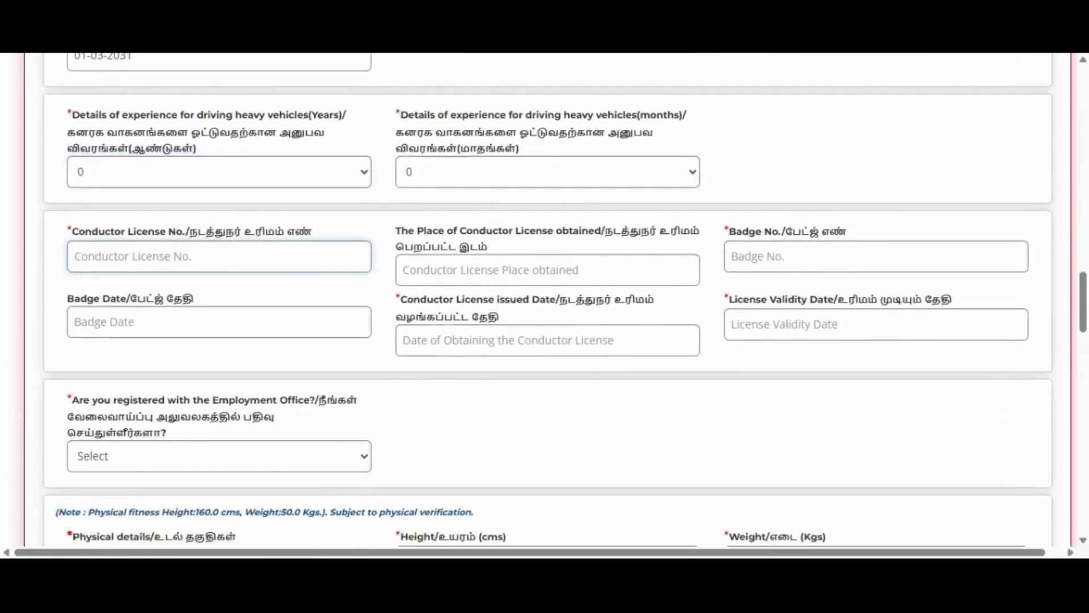
text(546546)
key(Tab)
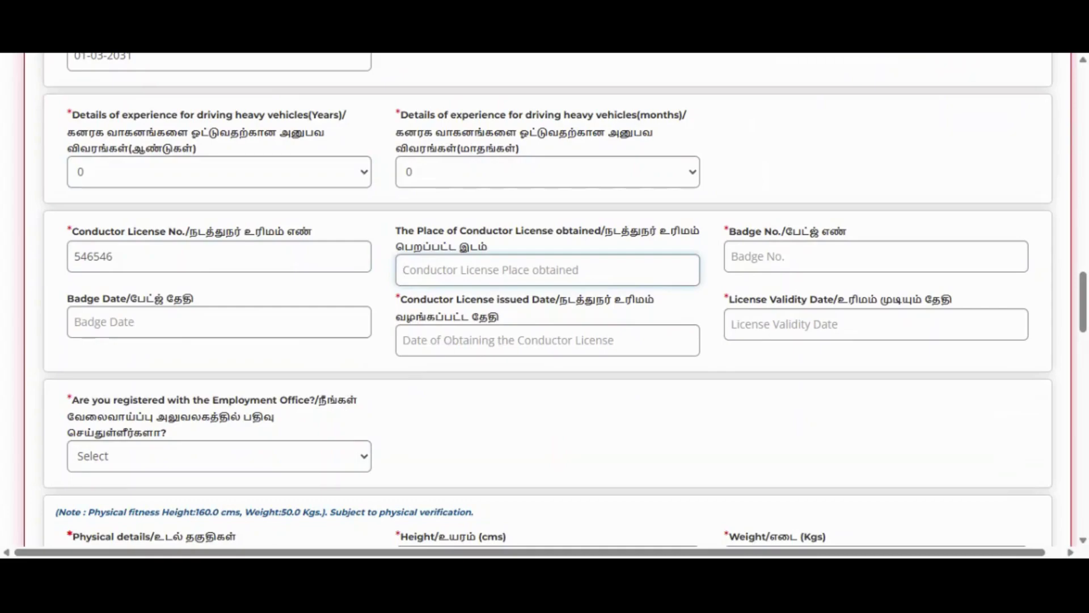
text(MADHURa)
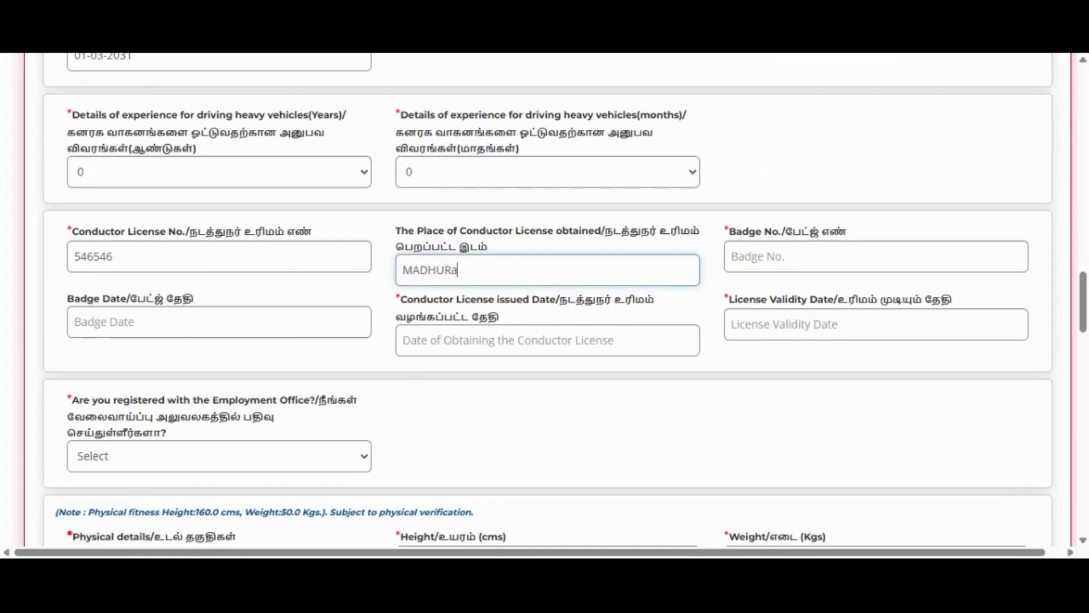
key(BackSpace)
text(AI)
key(Tab)
text(5)
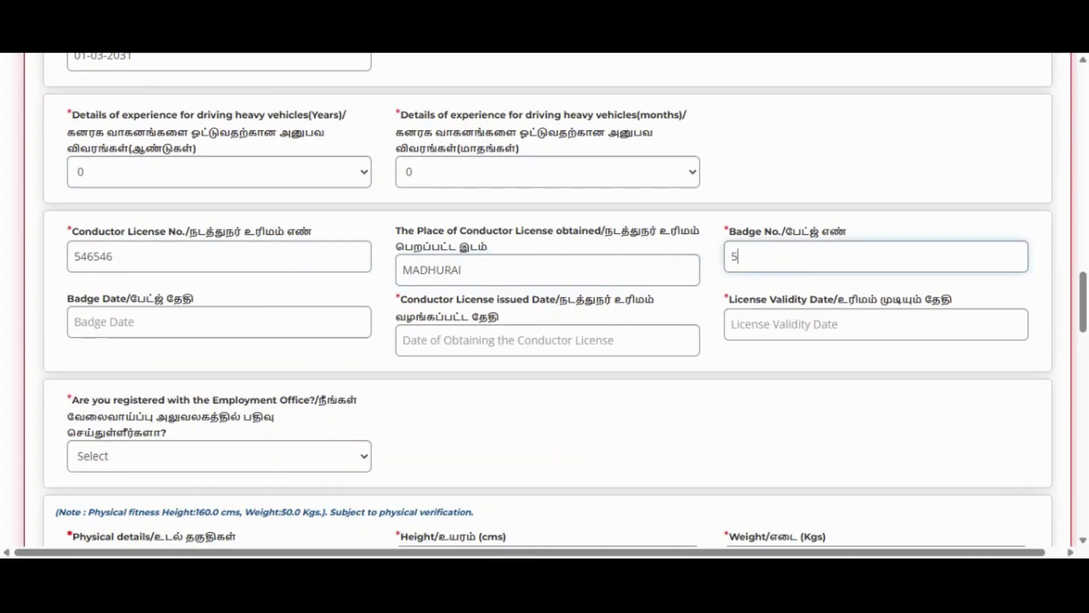
text(64566)
- Set conductor badge date 01-03-2020 and licence issued date 10-04-2020
click(336, 322)
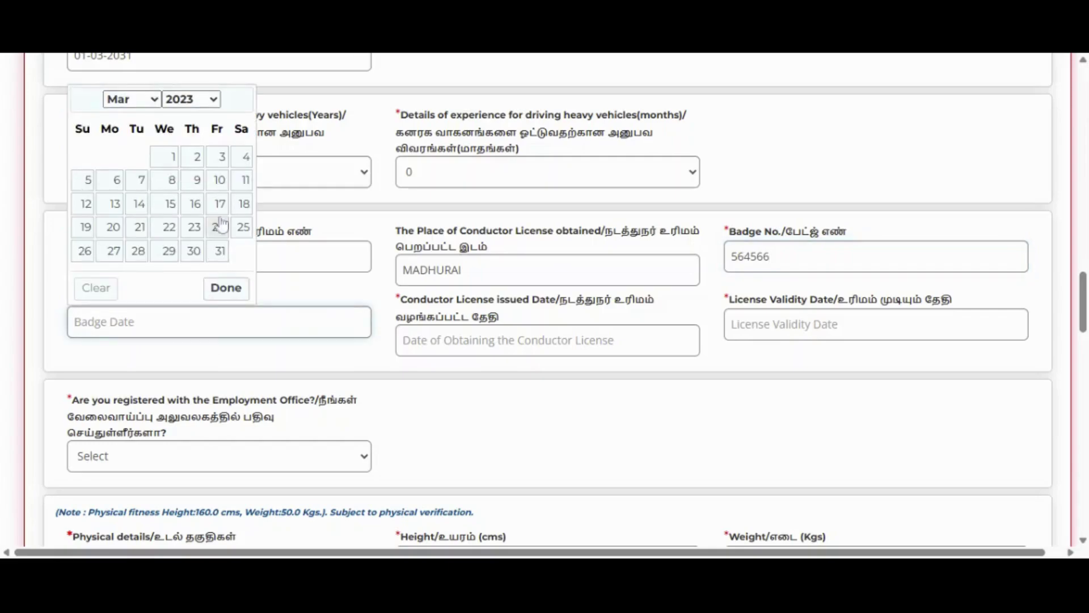
click(191, 99)
click(193, 464)
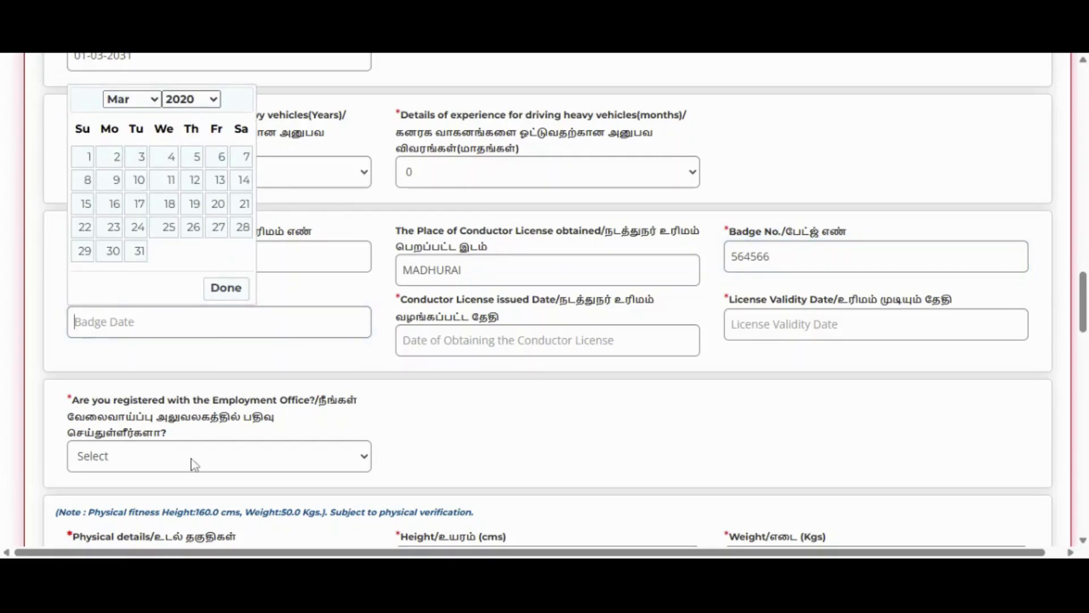
click(88, 159)
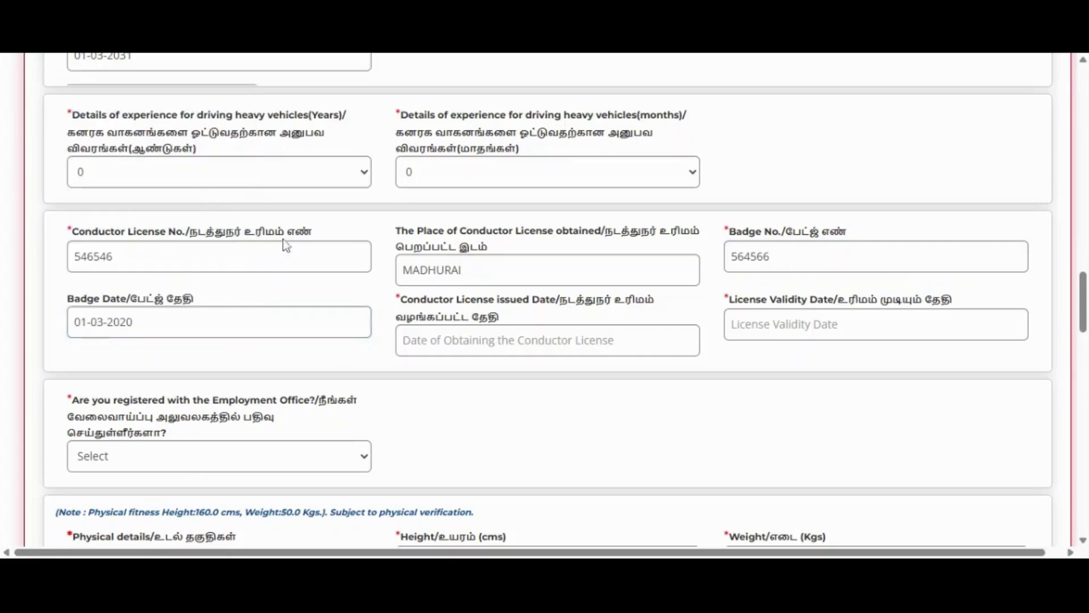
click(489, 341)
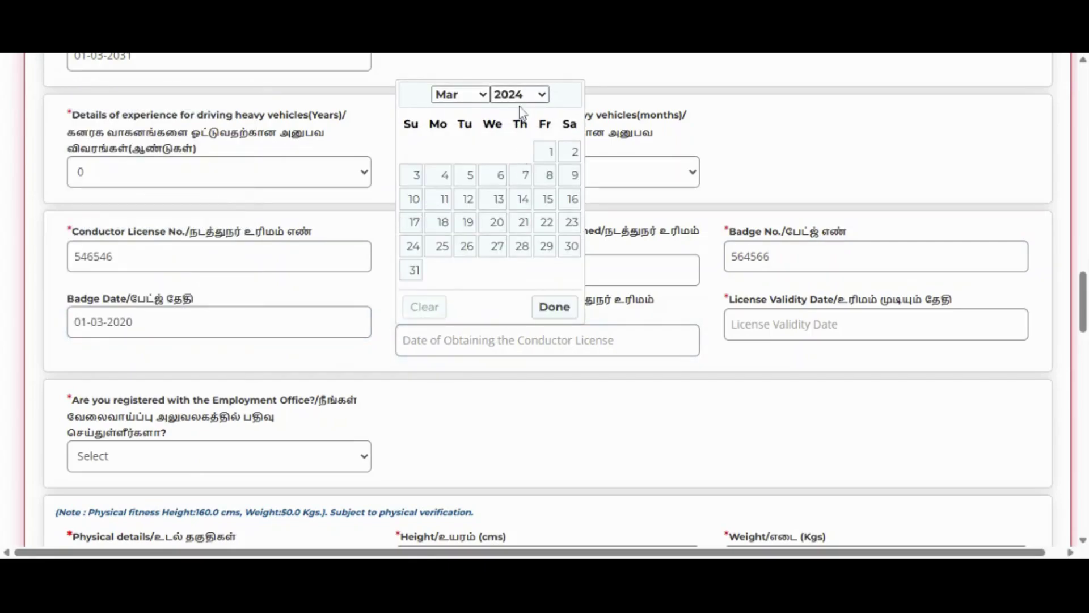
click(517, 397)
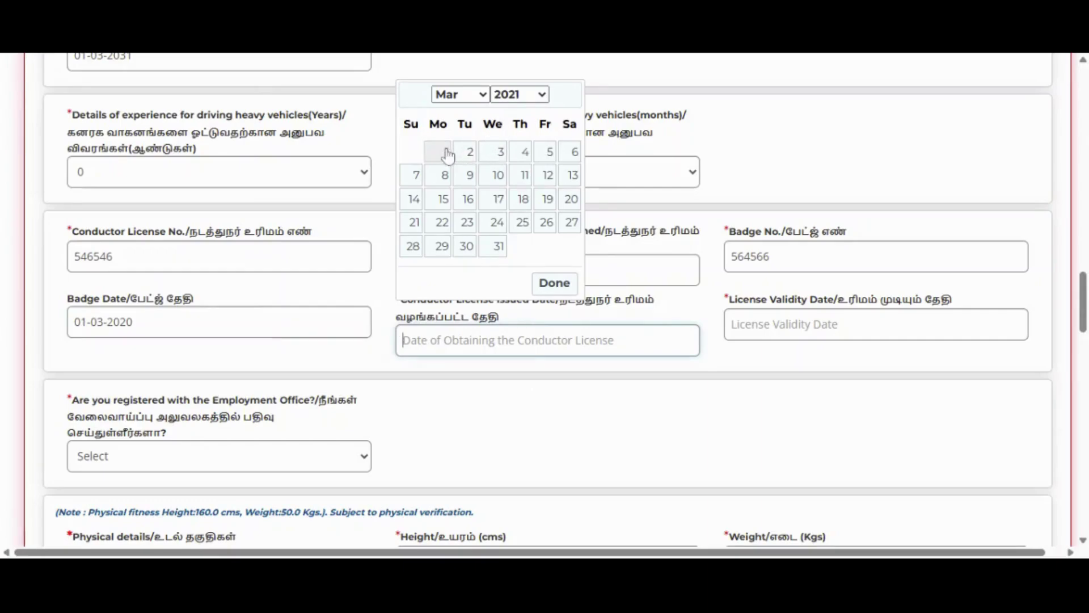
click(508, 95)
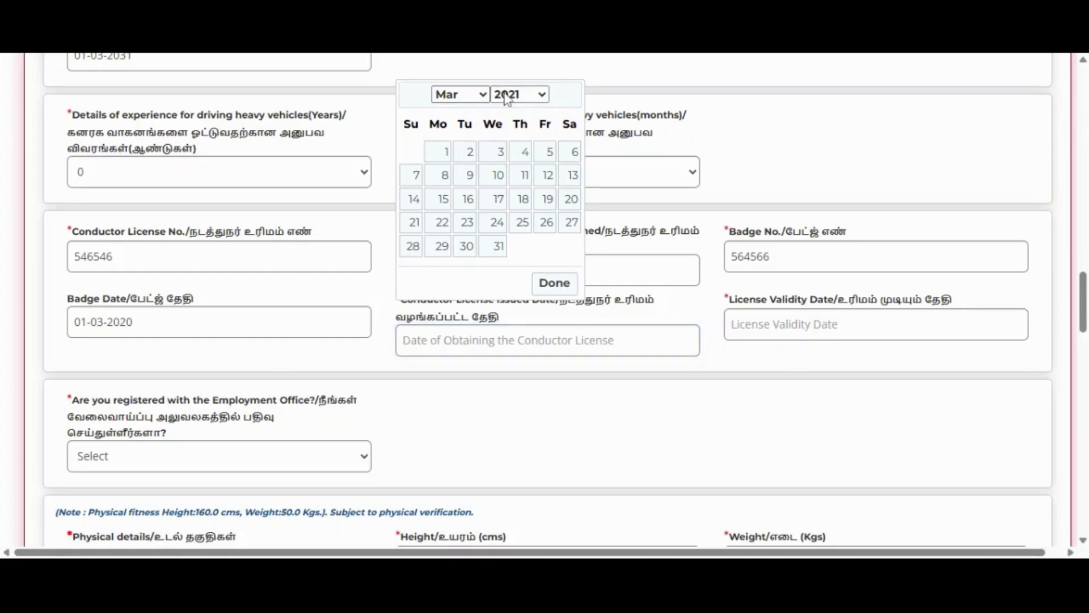
click(549, 433)
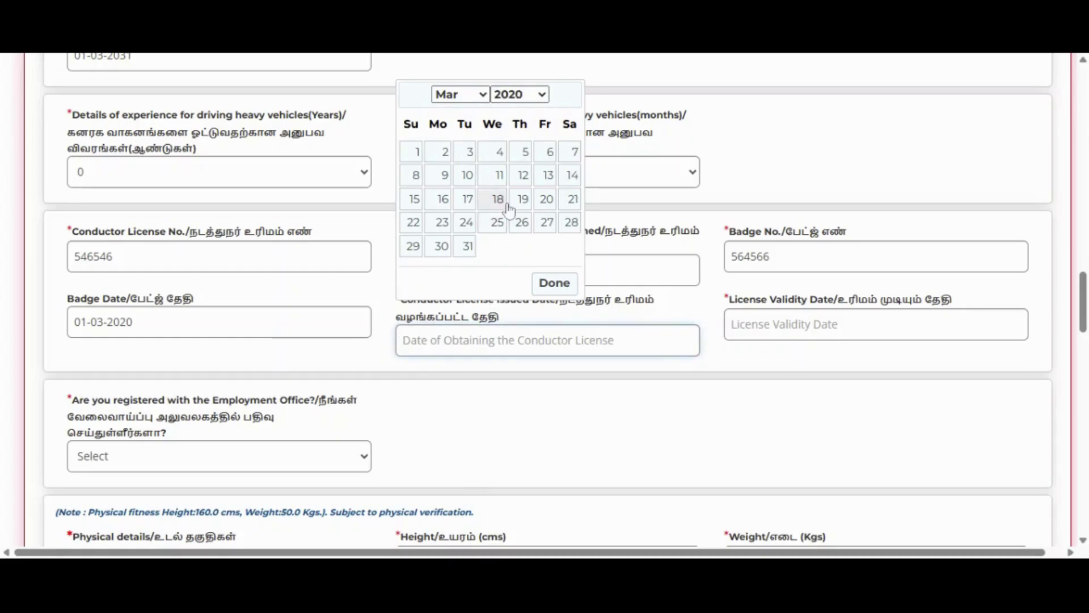
click(454, 175)
click(547, 177)
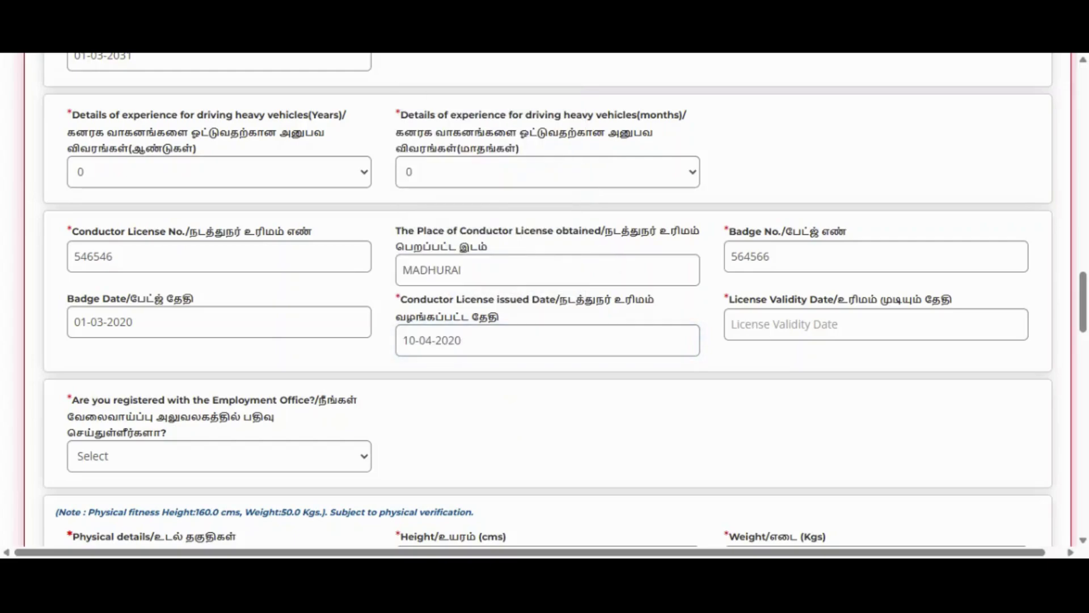
- Set the conductor licence validity date to 09-03-2033
click(837, 324)
click(851, 81)
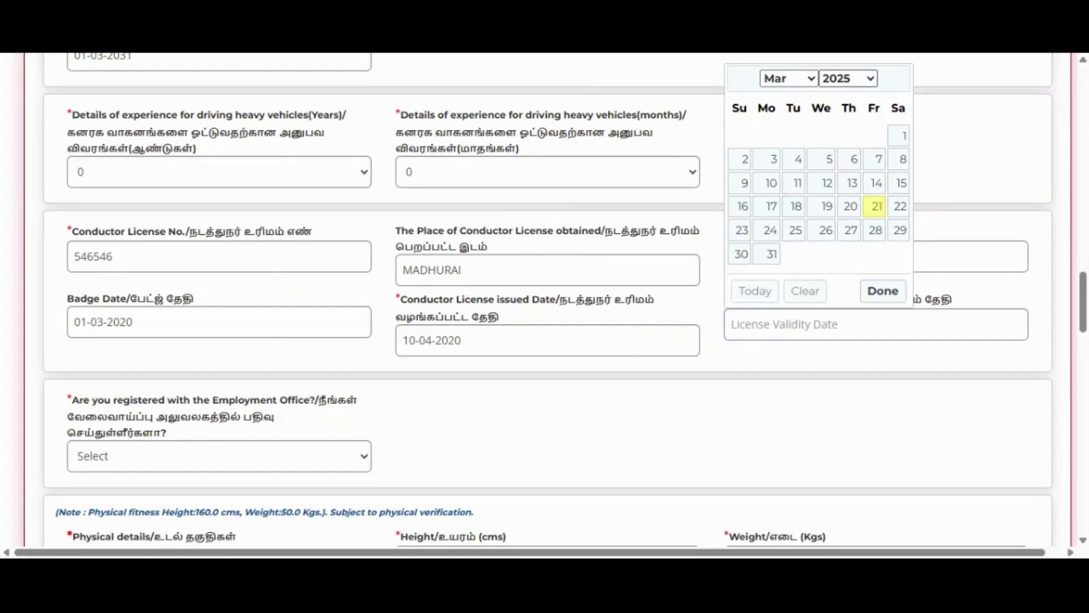
click(839, 203)
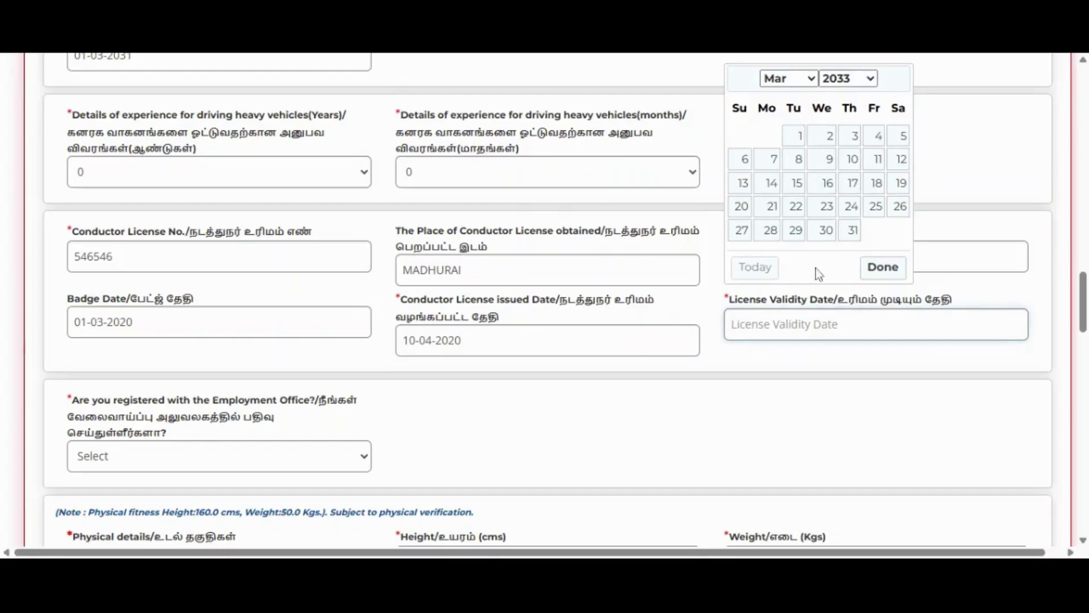
click(822, 160)
- Answer No to Employment Office registration
scroll(308, 431, down, 3)
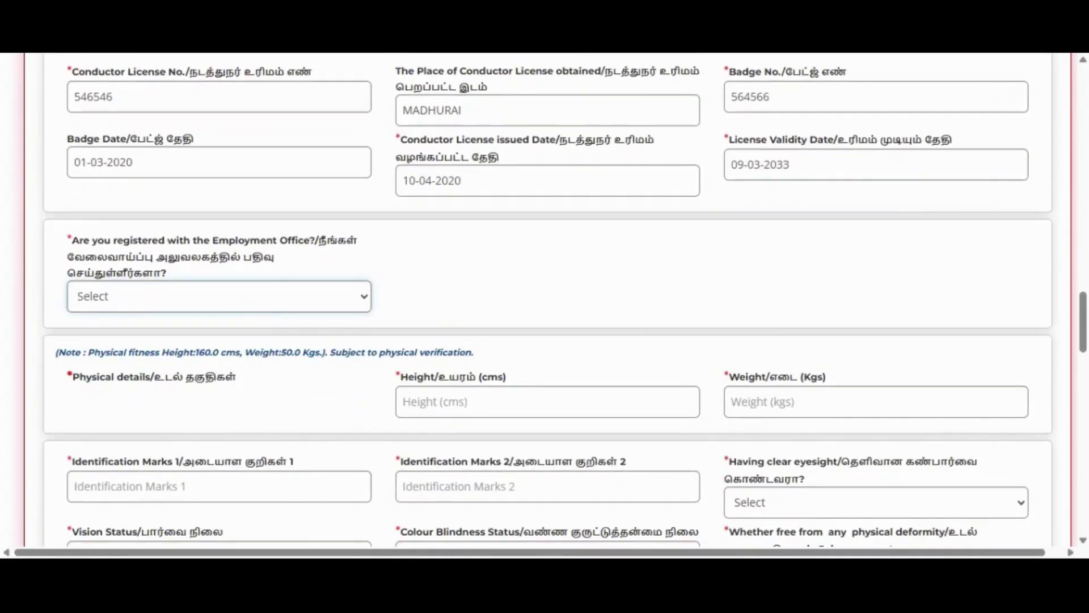
click(291, 327)
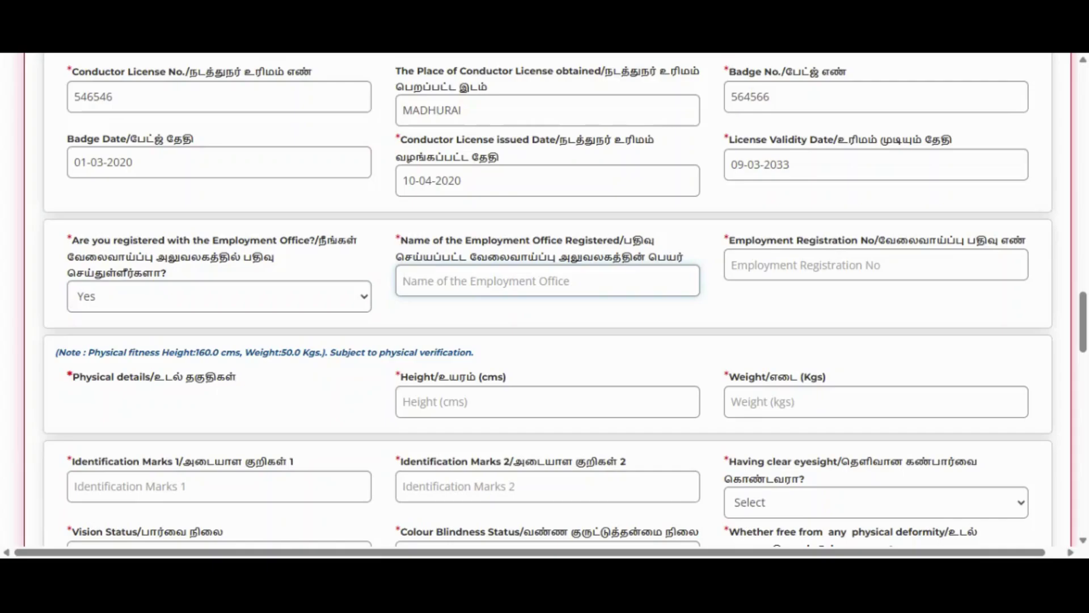
click(732, 265)
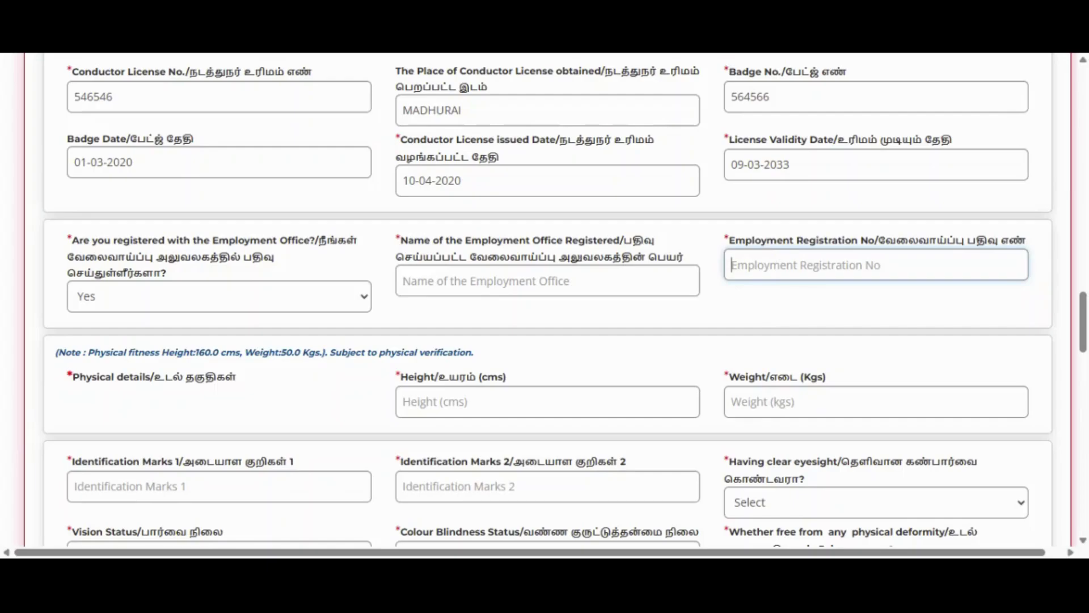
click(325, 300)
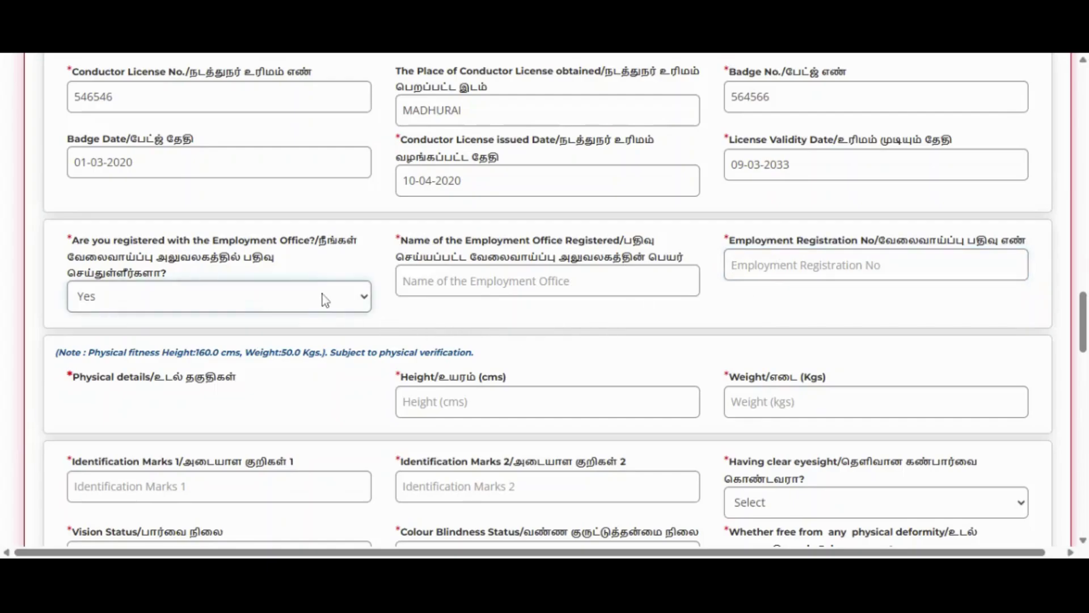
click(193, 365)
scroll(193, 366, down, 3)
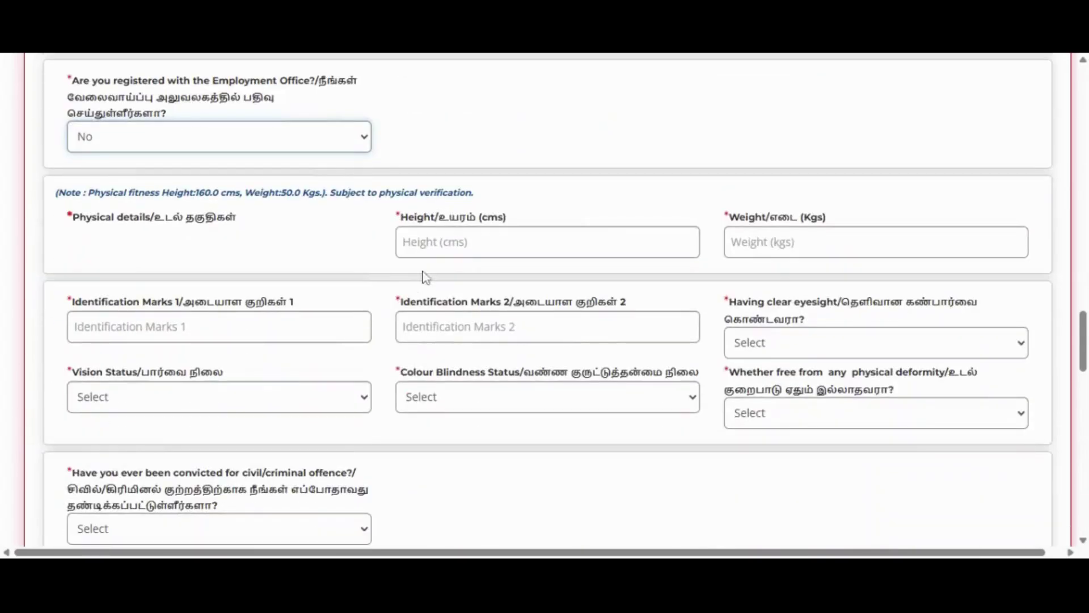
- Enter height 160.0 cm and weight 50.0 kg
key(Tab)
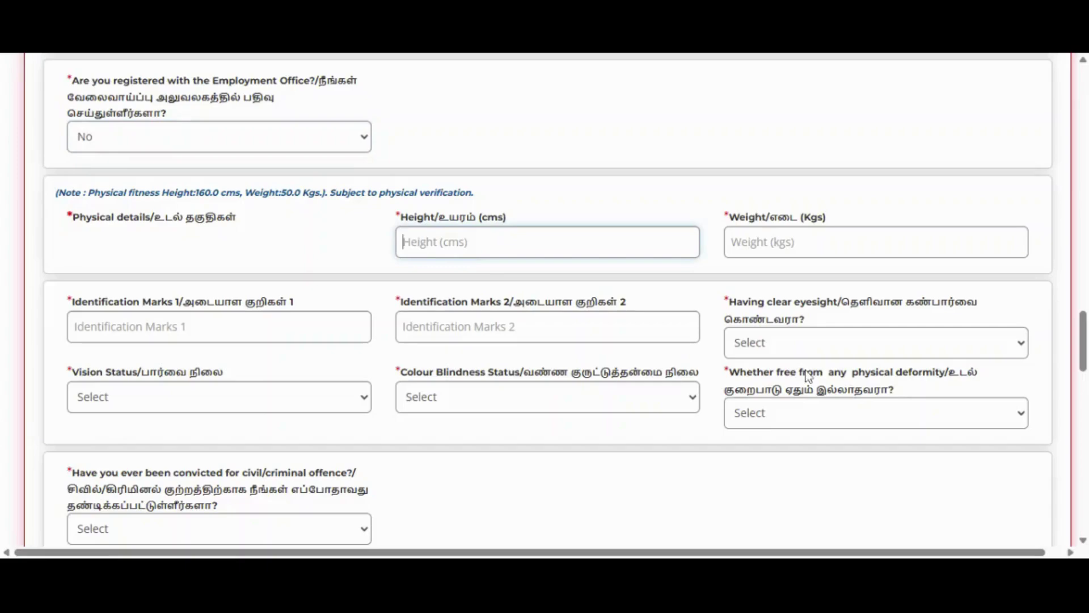
text(160.0)
key(Tab)
text(50)
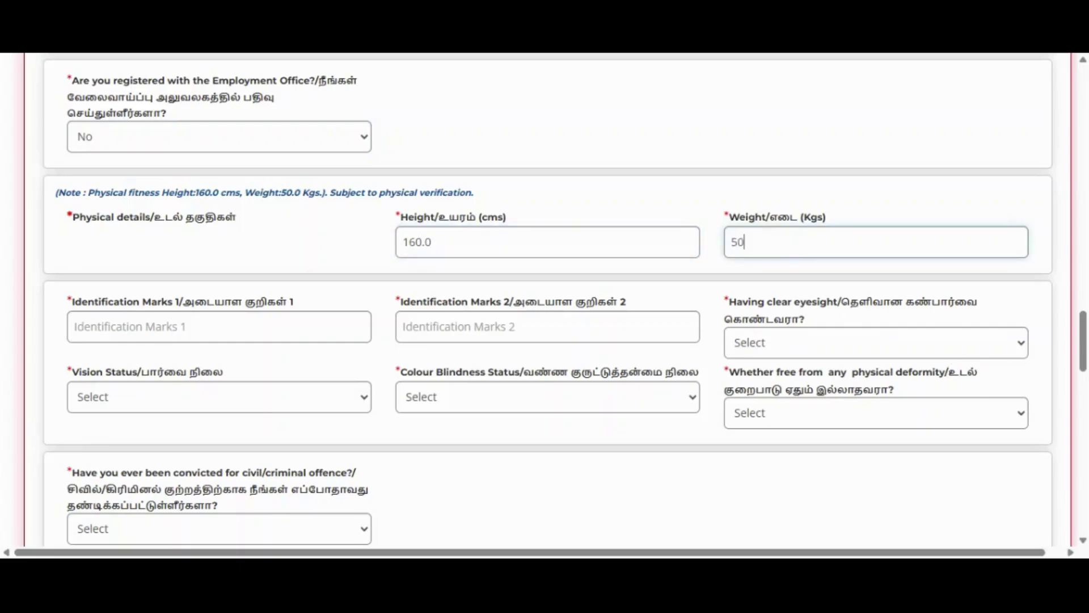
text(.0)
scroll(545, 300, down, 3)
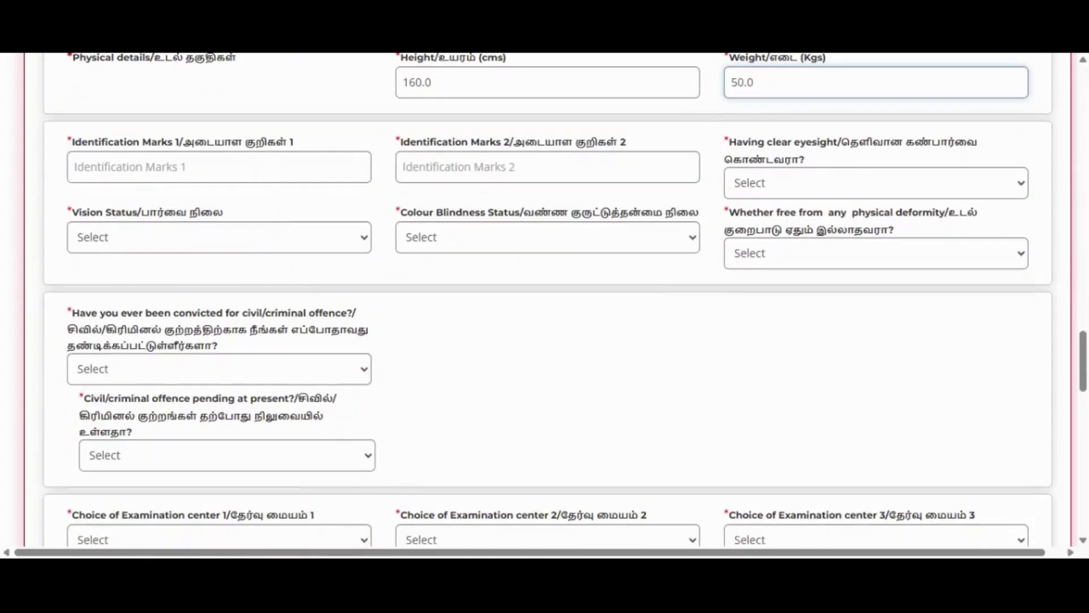
- Enter identification marks 'MOLE AT LEFT HAND' and 'MARK AT RIGHT HAND'
key(Tab)
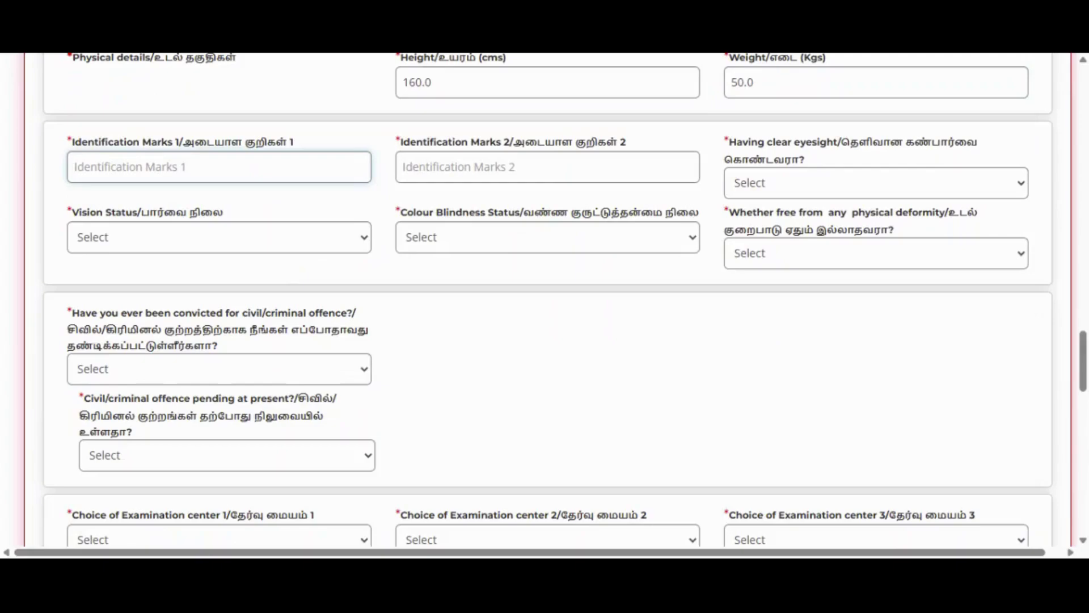
text(MOLE AT)
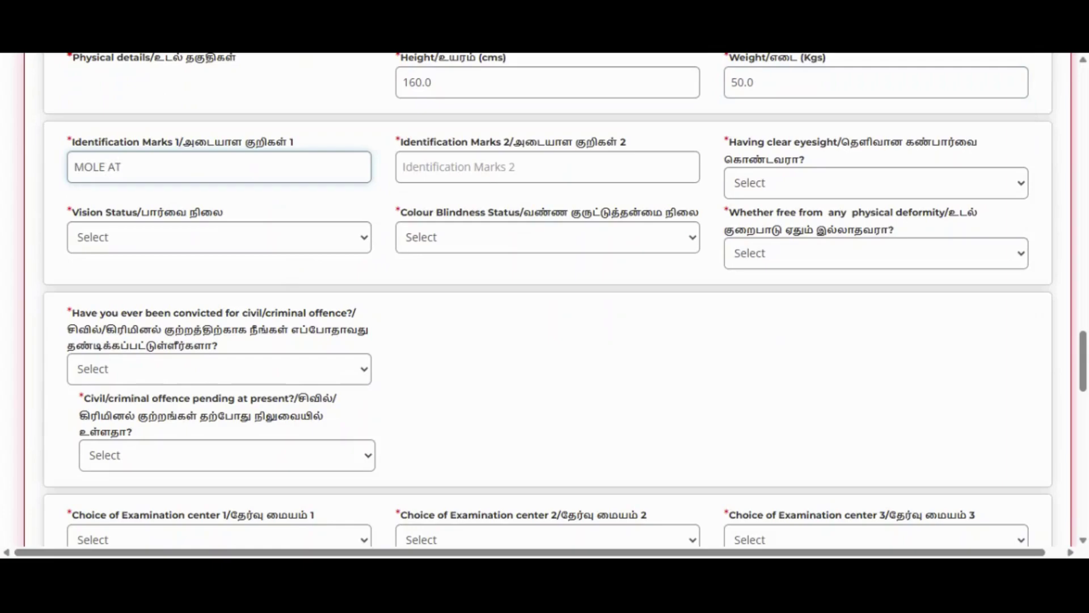
text( LEFT HAND)
key(Tab)
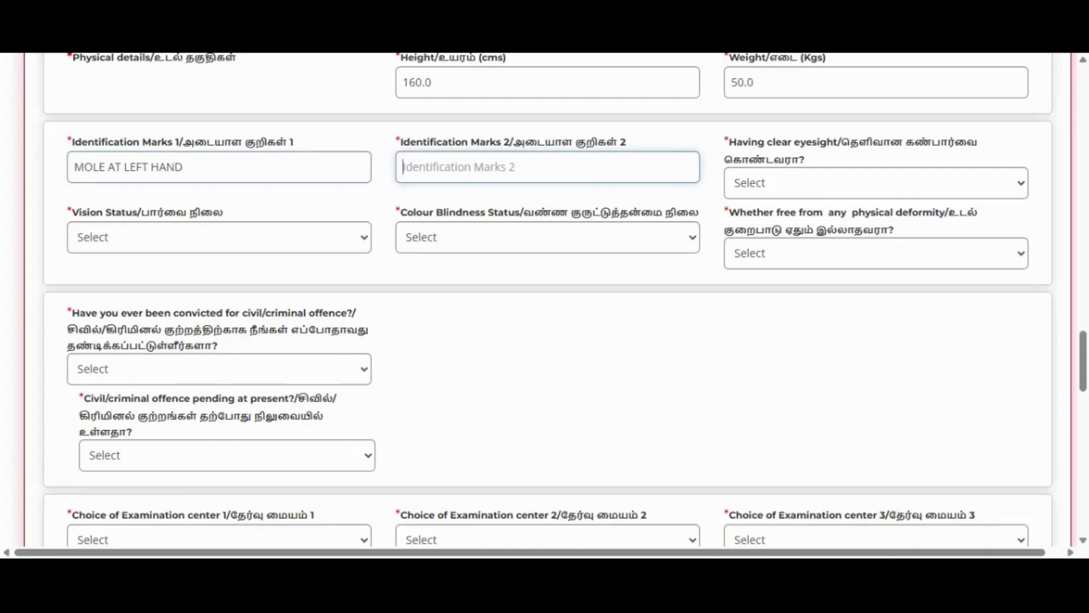
text(MARK At)
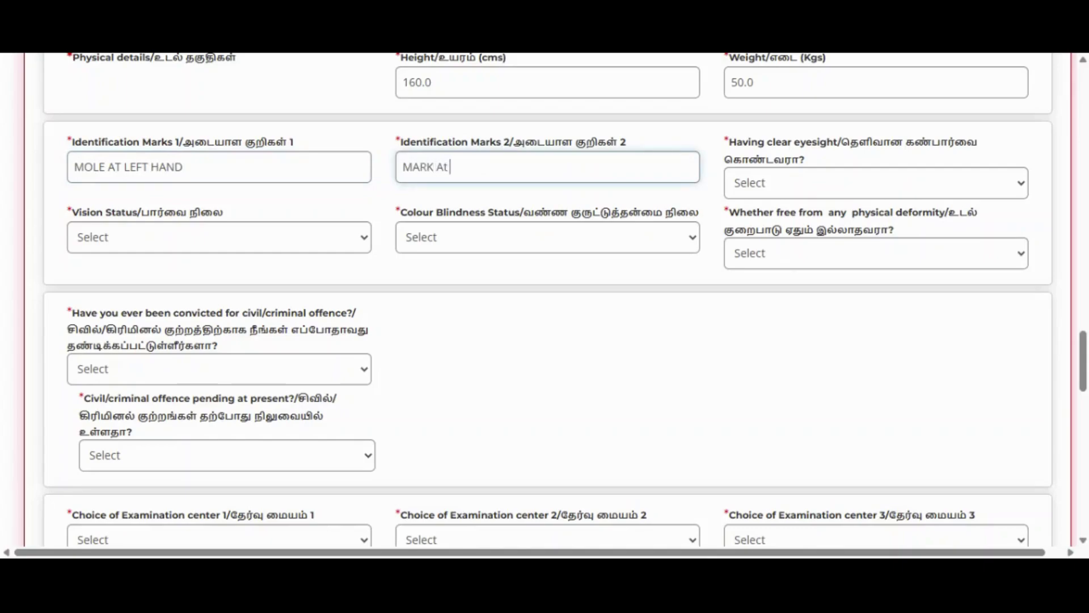
key(BackSpace)
text(T RIGHT HAND)
- Set clear eyesight Yes, vision Normal, colour blindness No, deformity-free Yes
key(Tab)
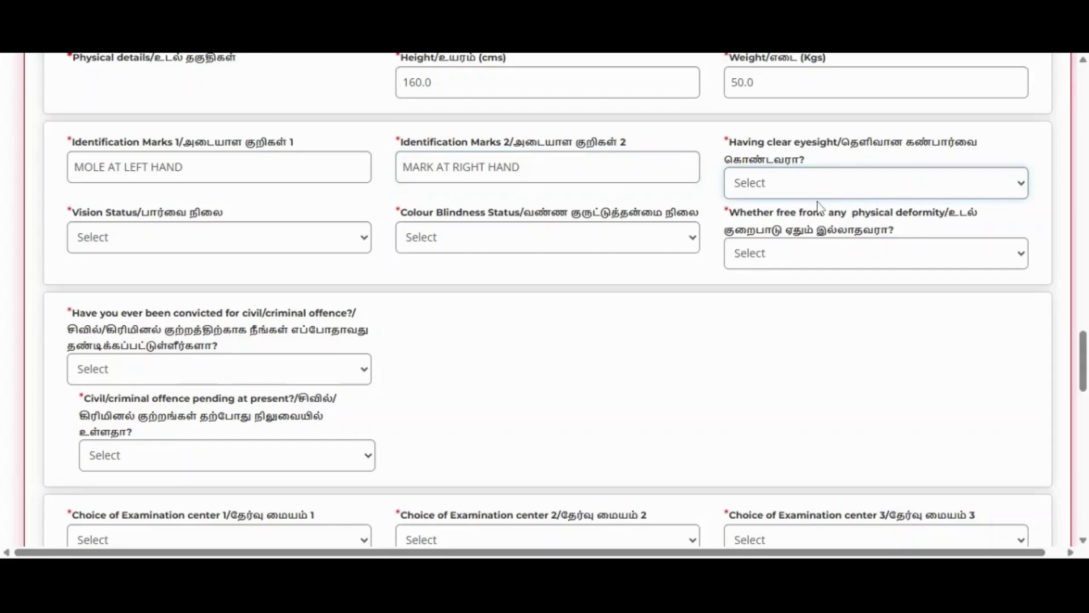
key(Down)
key(Tab)
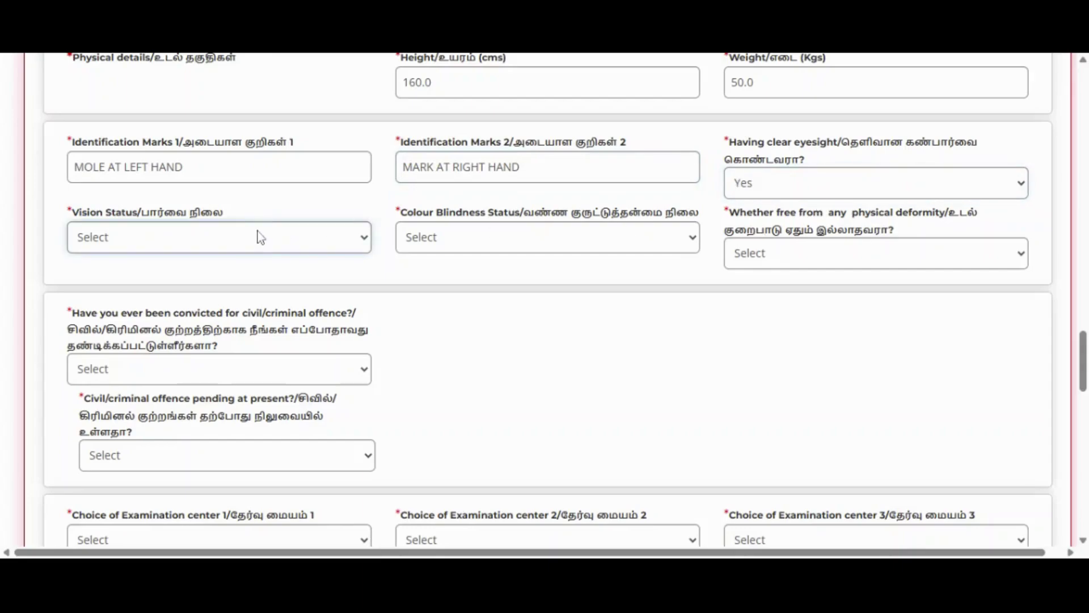
key(Down)
key(Tab)
key(Down)
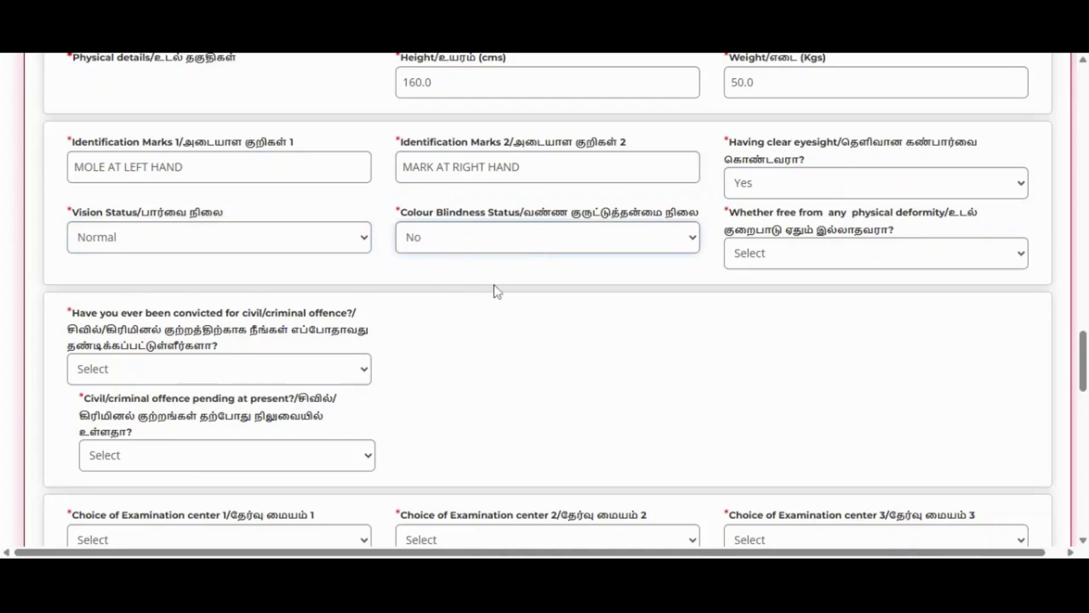
key(Tab)
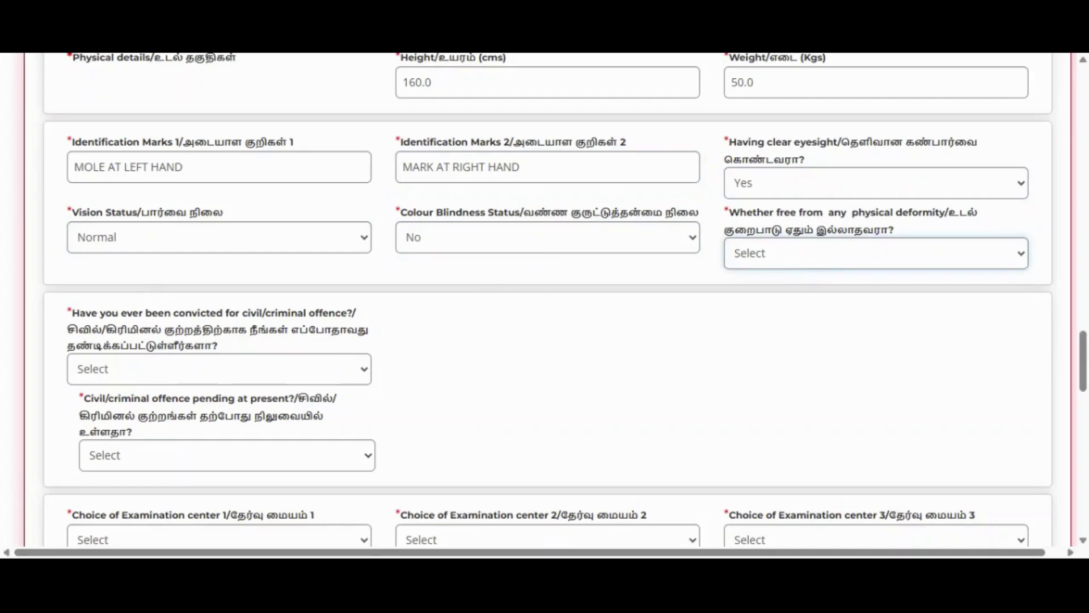
key(Down)
- Answer No to both the conviction and pending-offence questions
scroll(659, 318, down, 3)
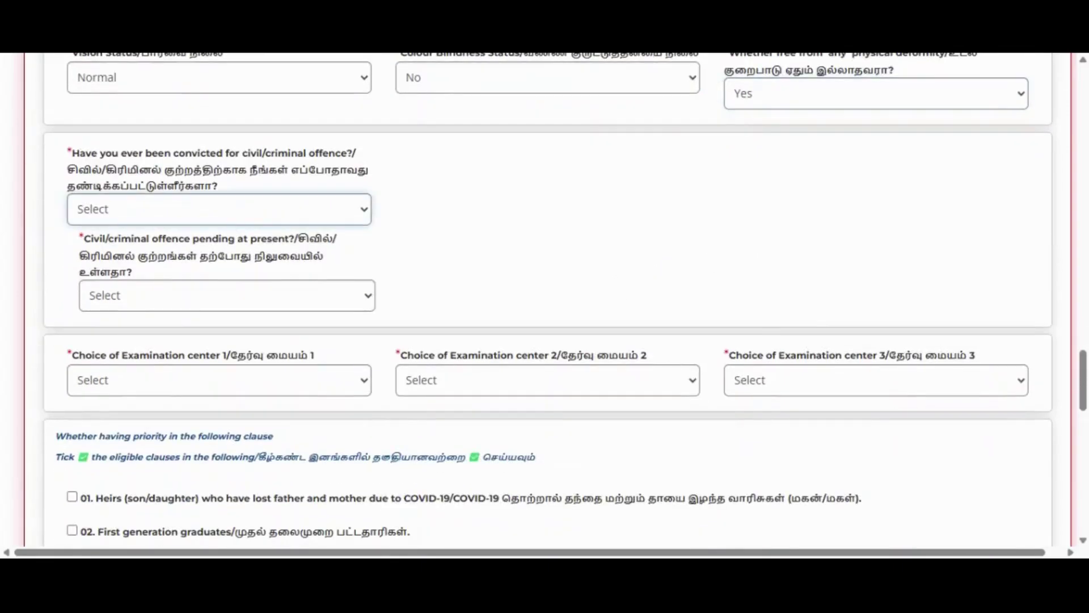
key(Down)
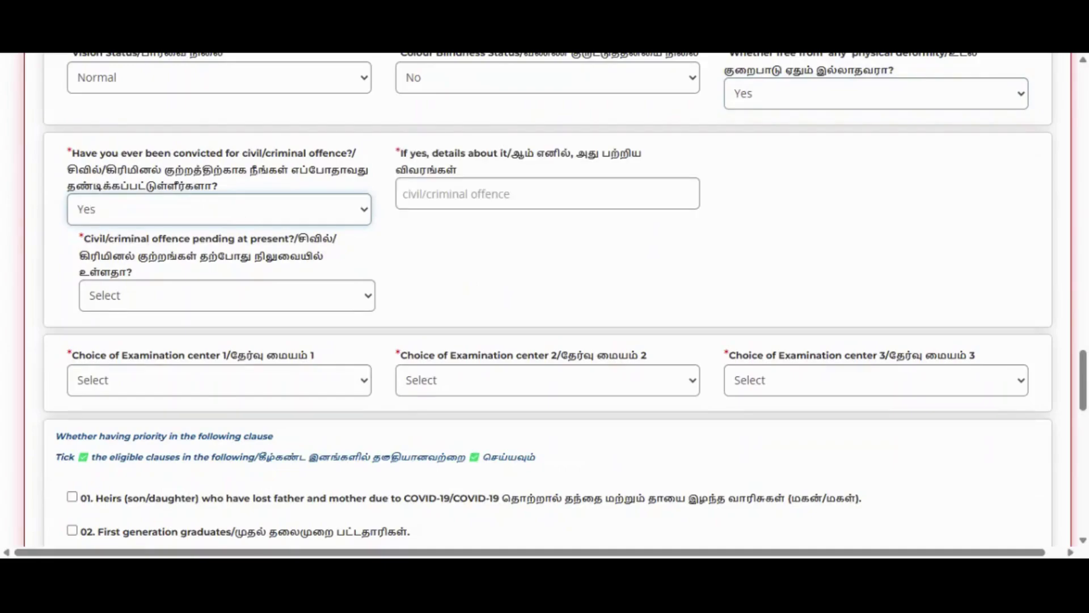
key(Tab)
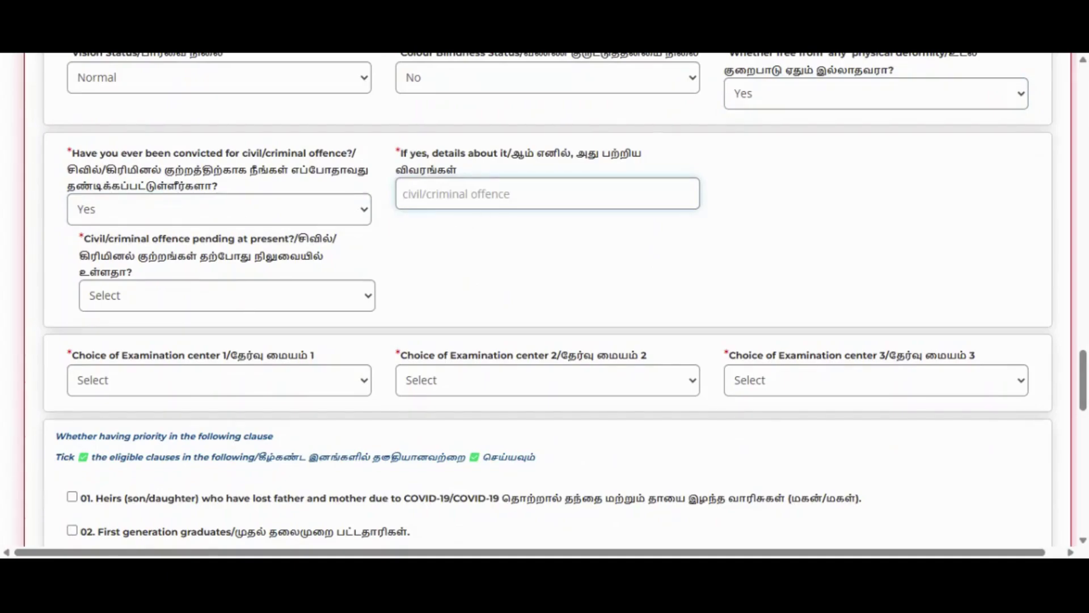
click(330, 213)
click(256, 273)
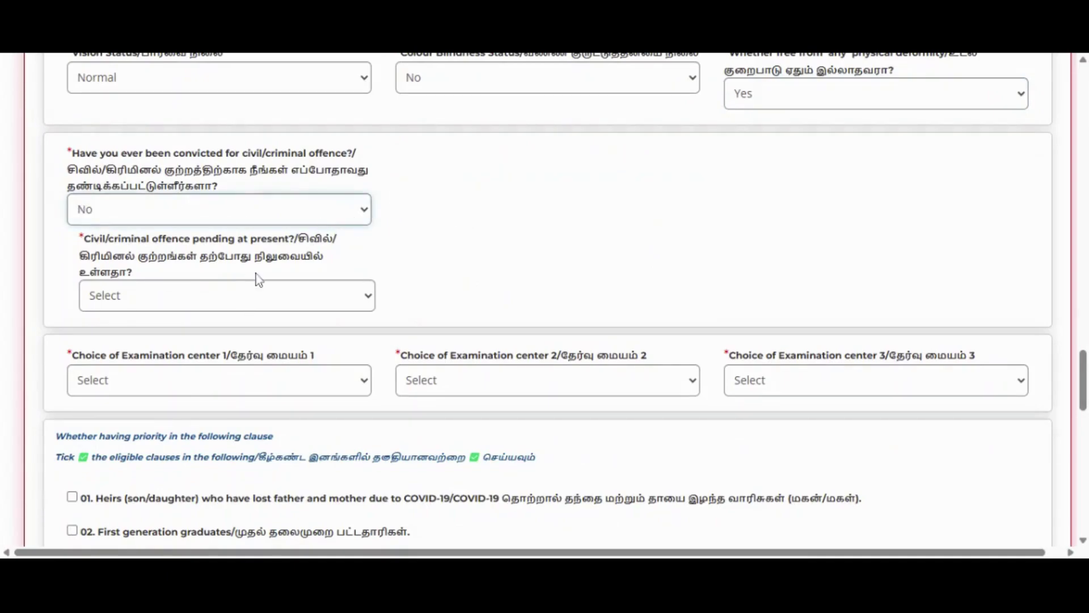
click(245, 303)
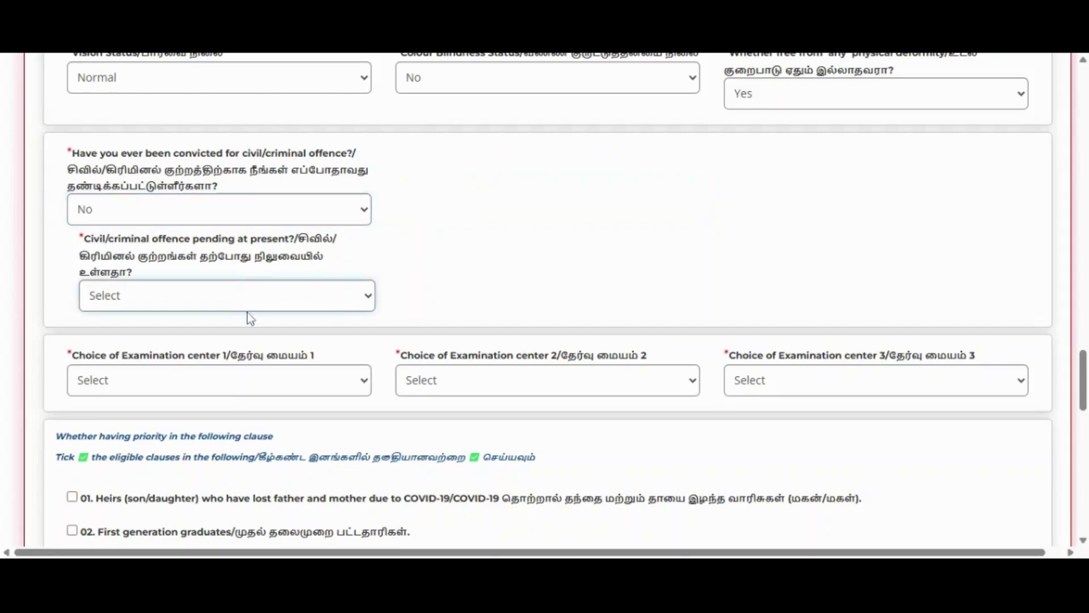
click(252, 340)
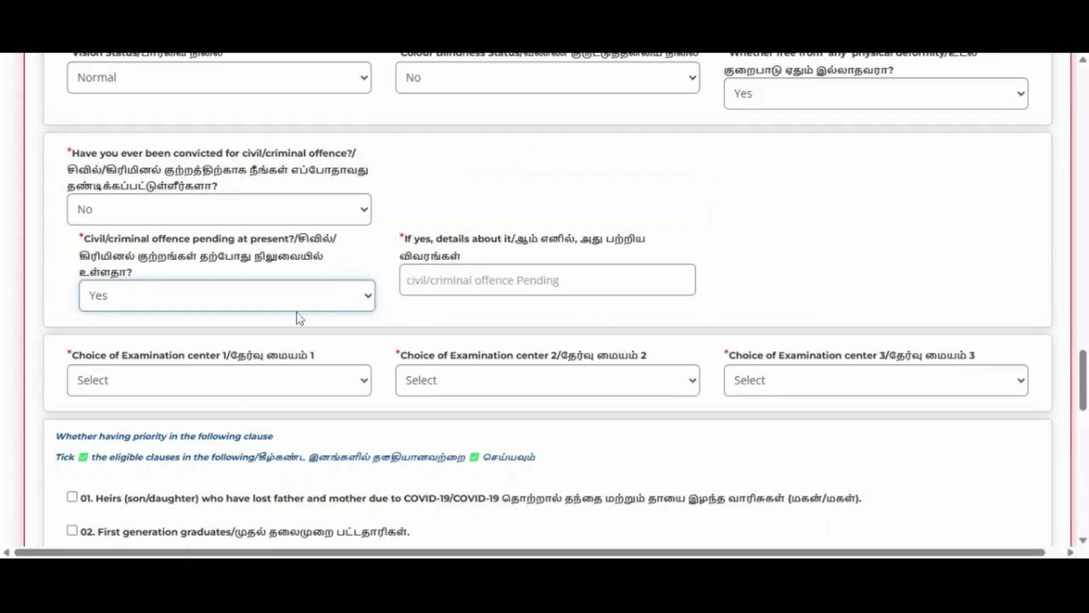
click(217, 363)
scroll(216, 363, down, 1)
- Choose Madurai, Nagercoil and Salem as examination centres 1, 2 and 3
click(229, 306)
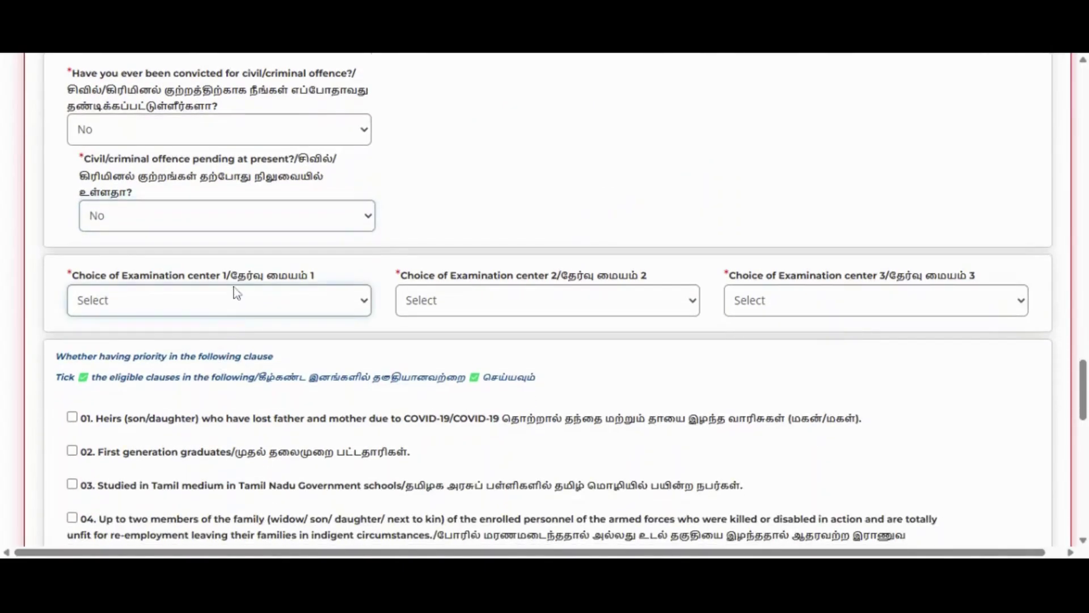
key(m)
click(445, 300)
key(n)
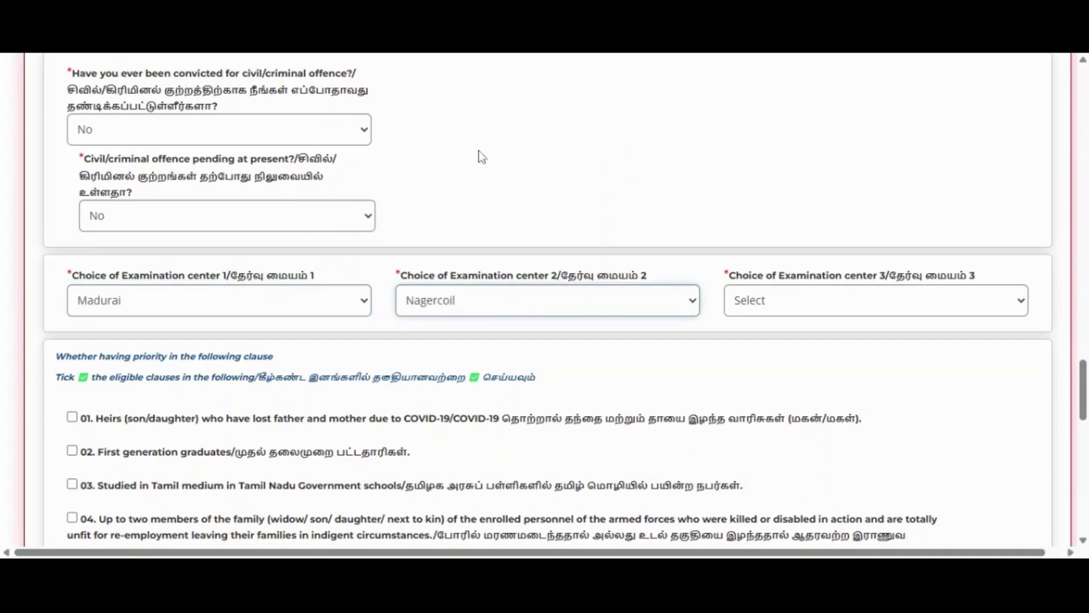
click(782, 295)
key(s)
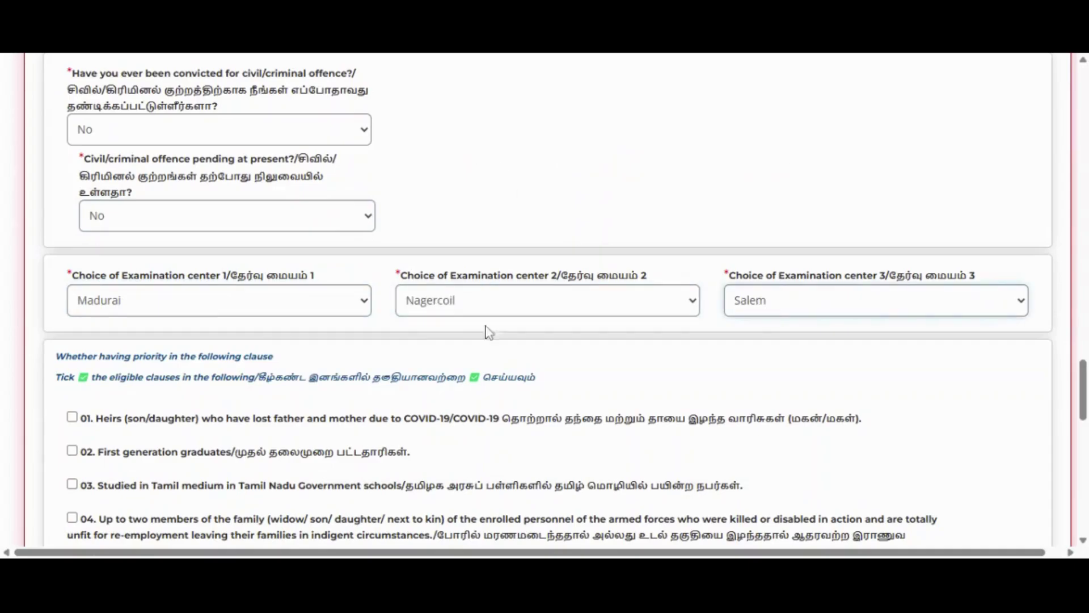
scroll(62, 439, down, 1)
scroll(62, 438, down, 3)
- Tick priority clauses 12 (freed bonded labourers) and 14 (language pandits)
scroll(88, 278, down, 4)
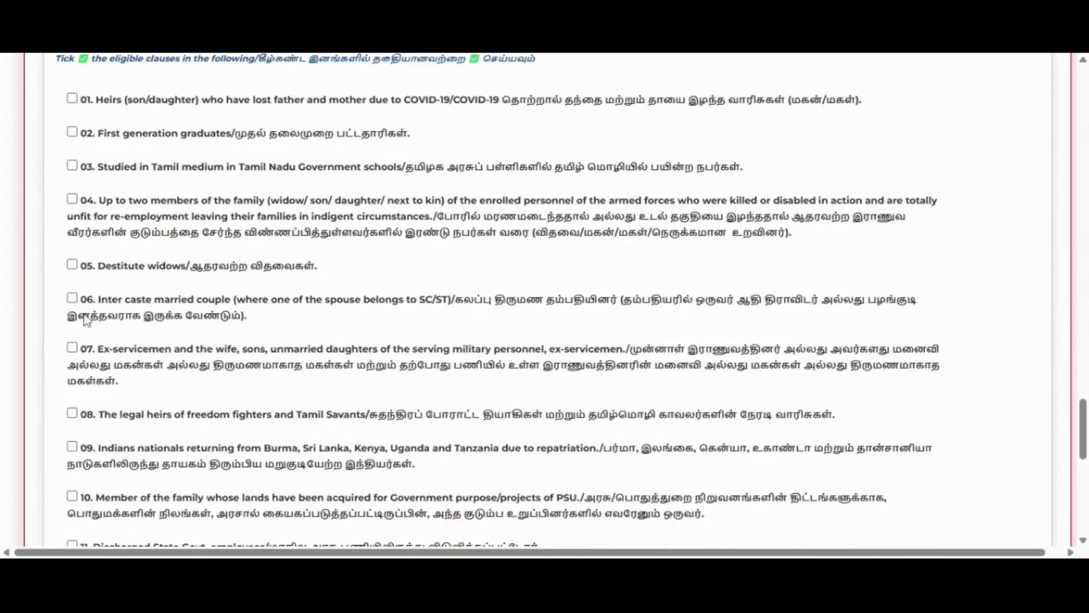
scroll(90, 347, down, 3)
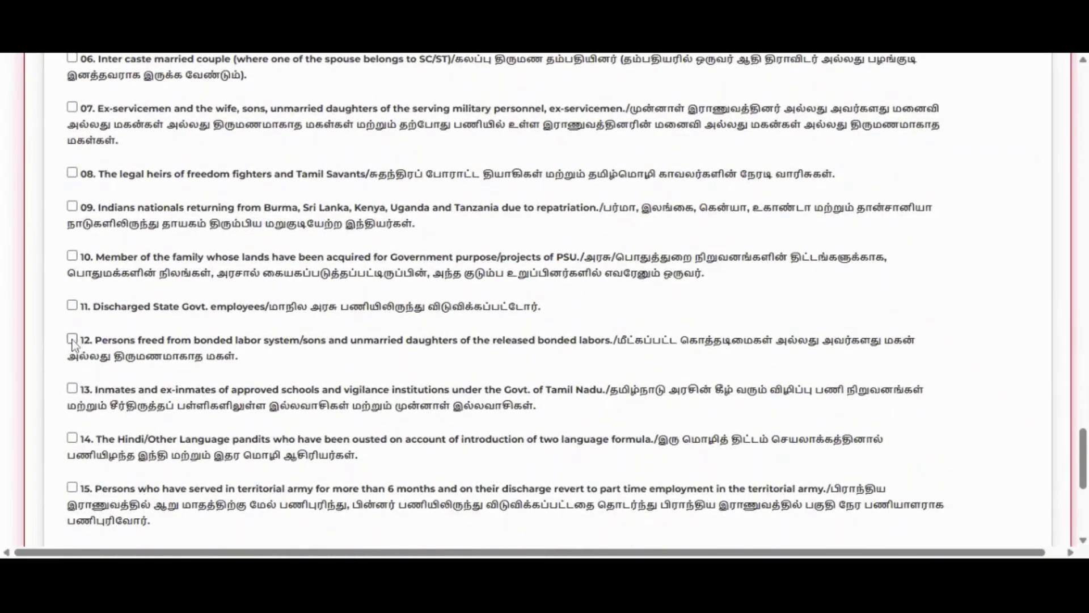
click(72, 338)
click(72, 438)
scroll(177, 384, down, 5)
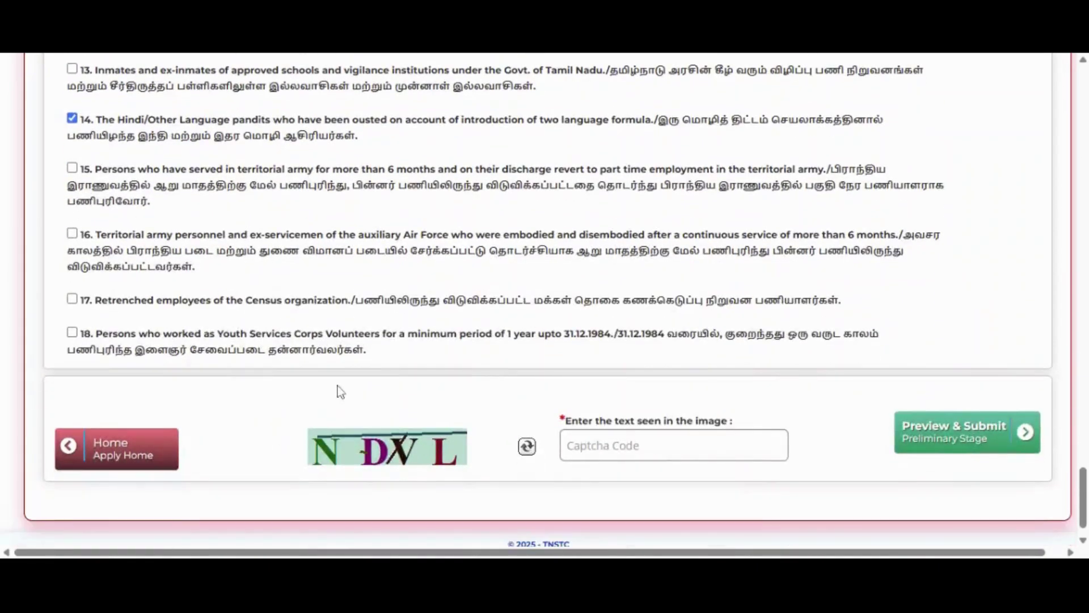
scroll(118, 212, up, 3)
scroll(120, 218, down, 3)
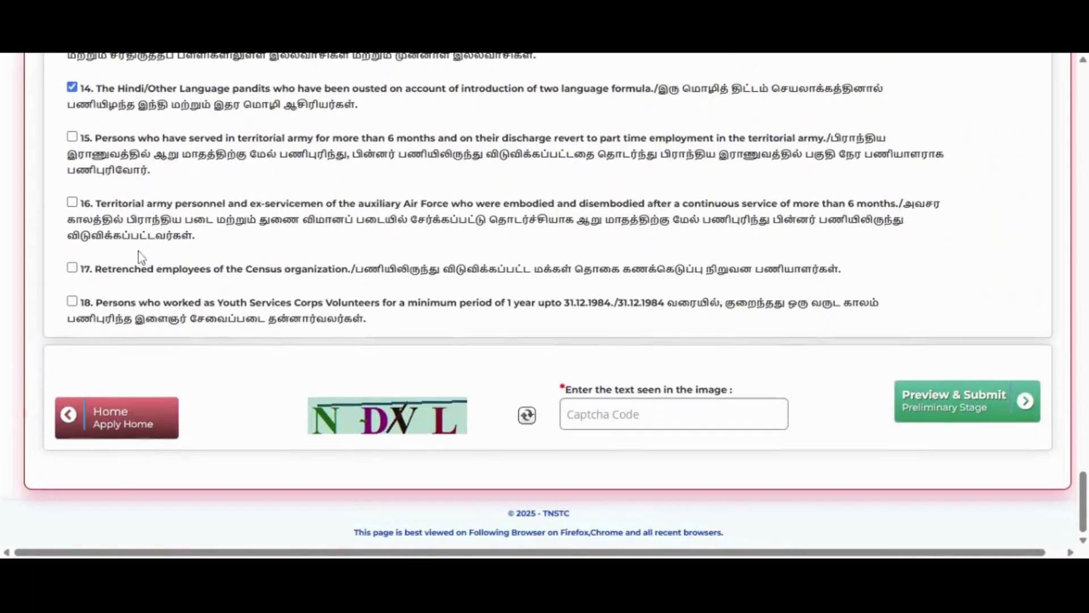
- Enter the captcha and fill the City field with MADHURAI
click(566, 421)
text(ND)
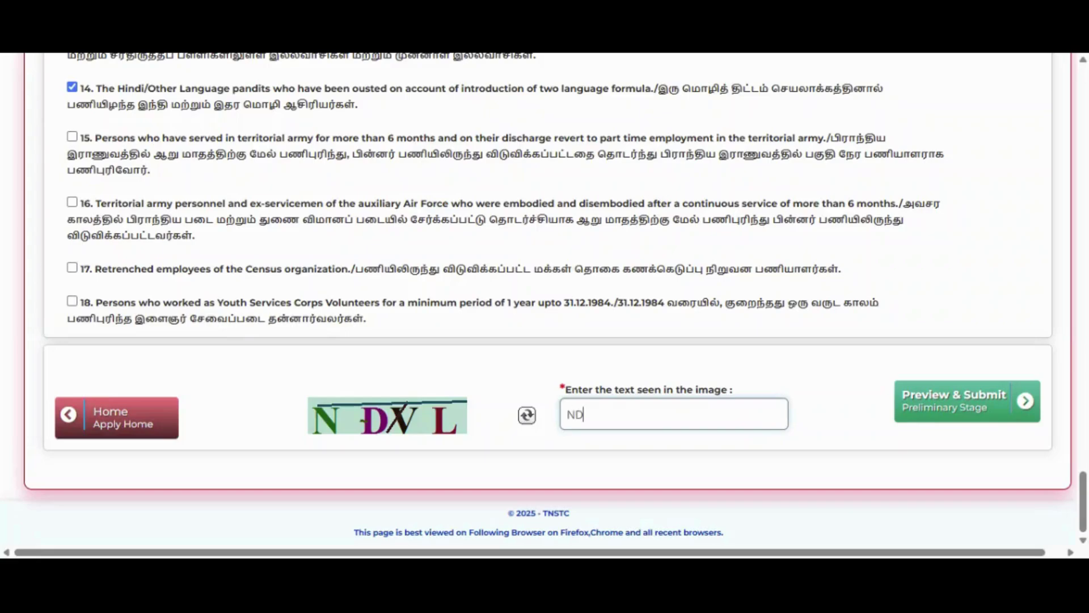
text(VL)
click(961, 407)
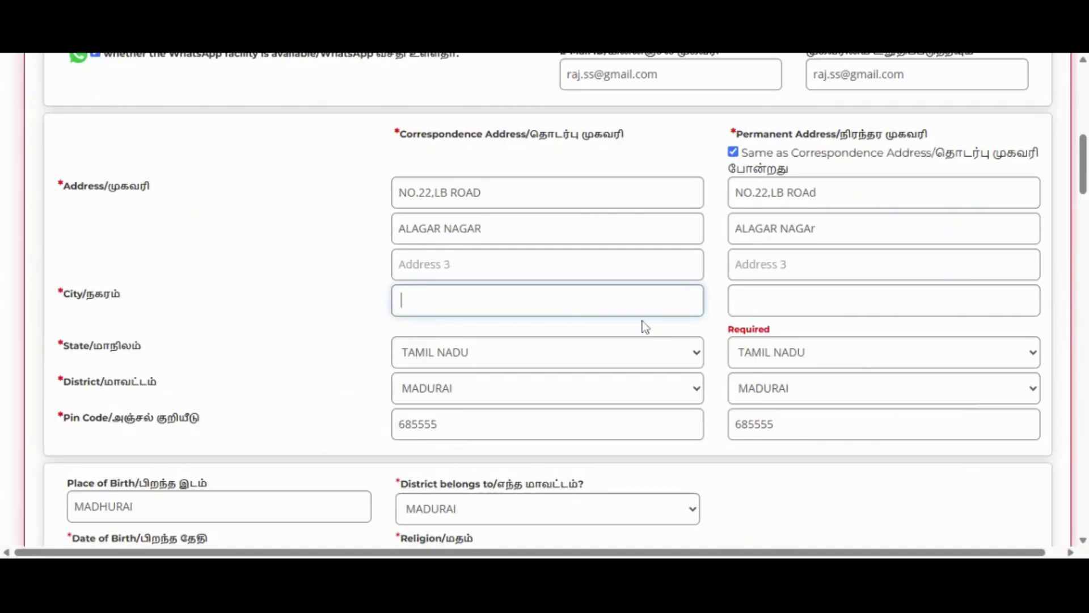
text(MADHU)
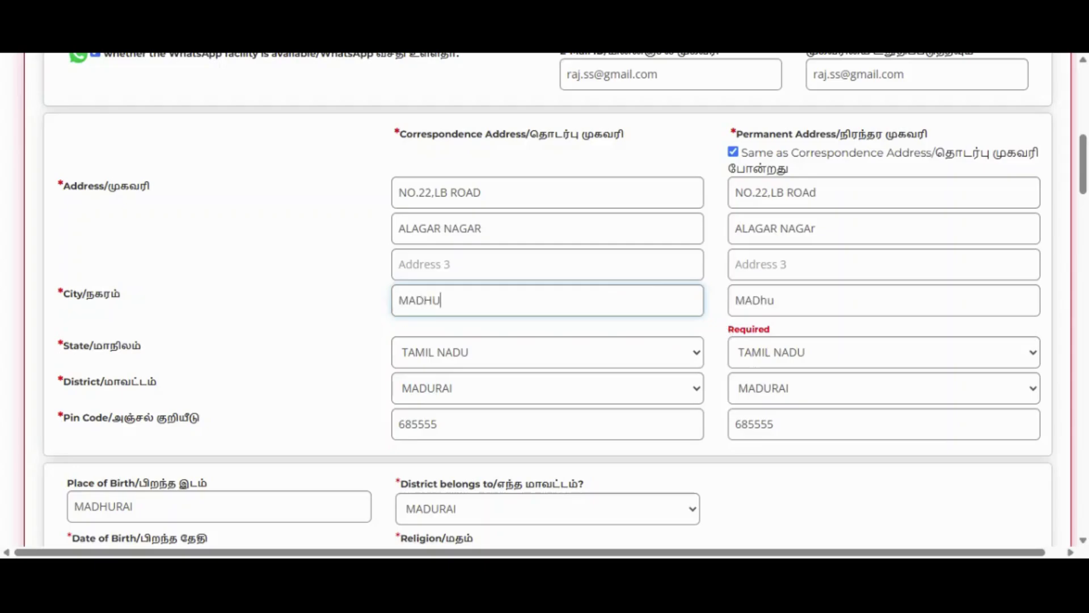
text(RAI)
key(Tab)
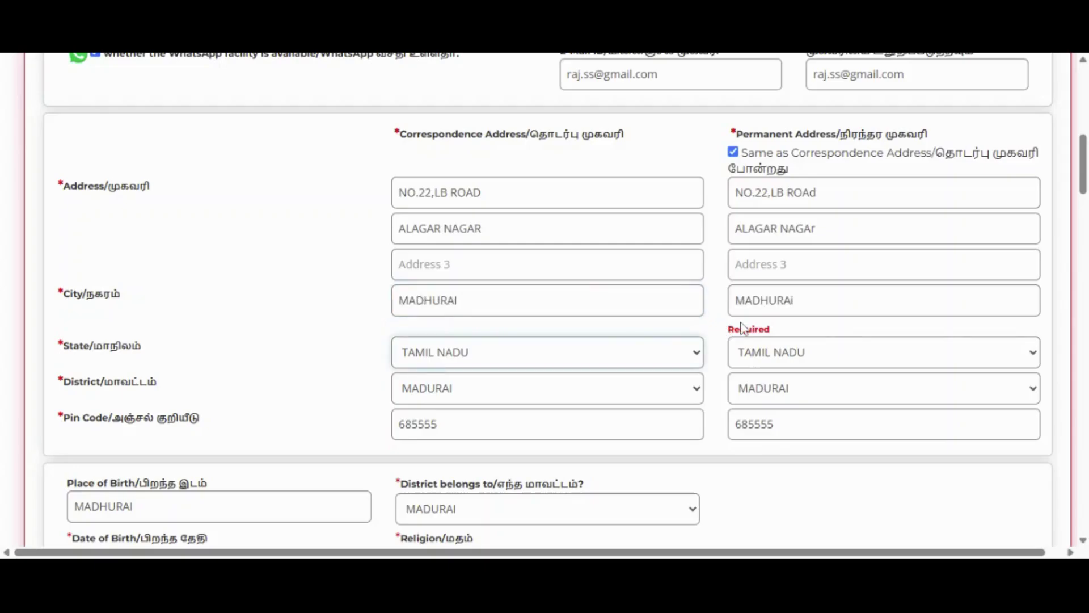
- Open the Preliminary Stage Confirmation preview via Preview & Submit
scroll(763, 442, down, 20)
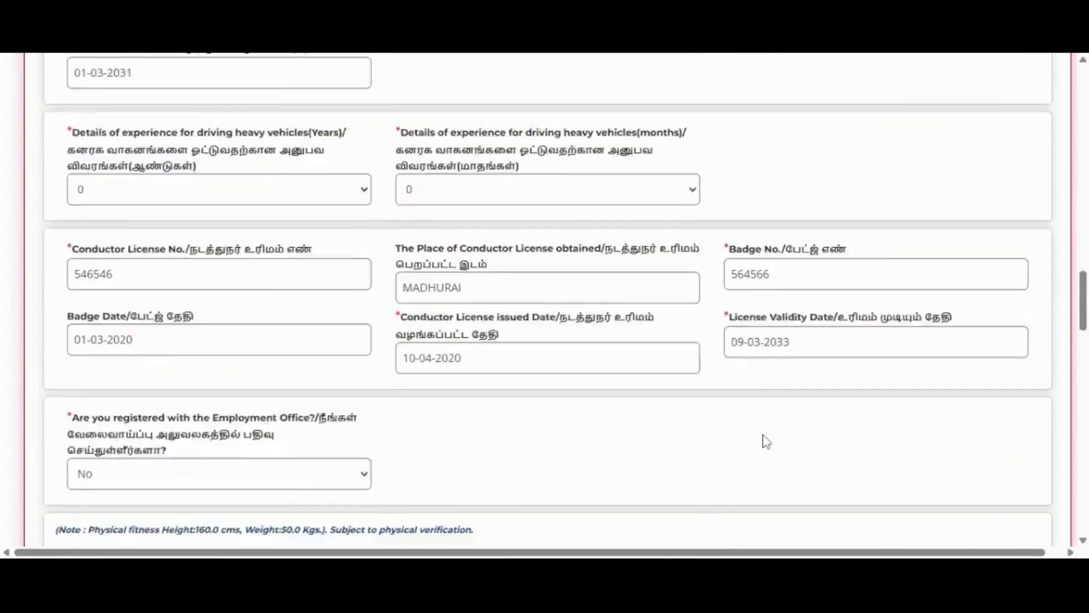
scroll(766, 448, down, 7)
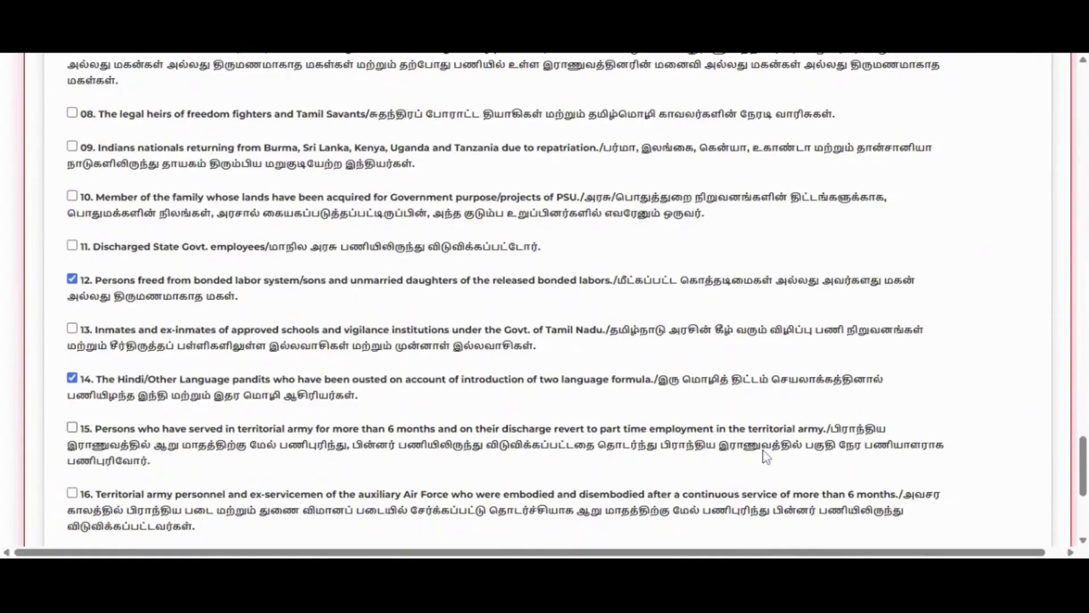
scroll(760, 454, down, 5)
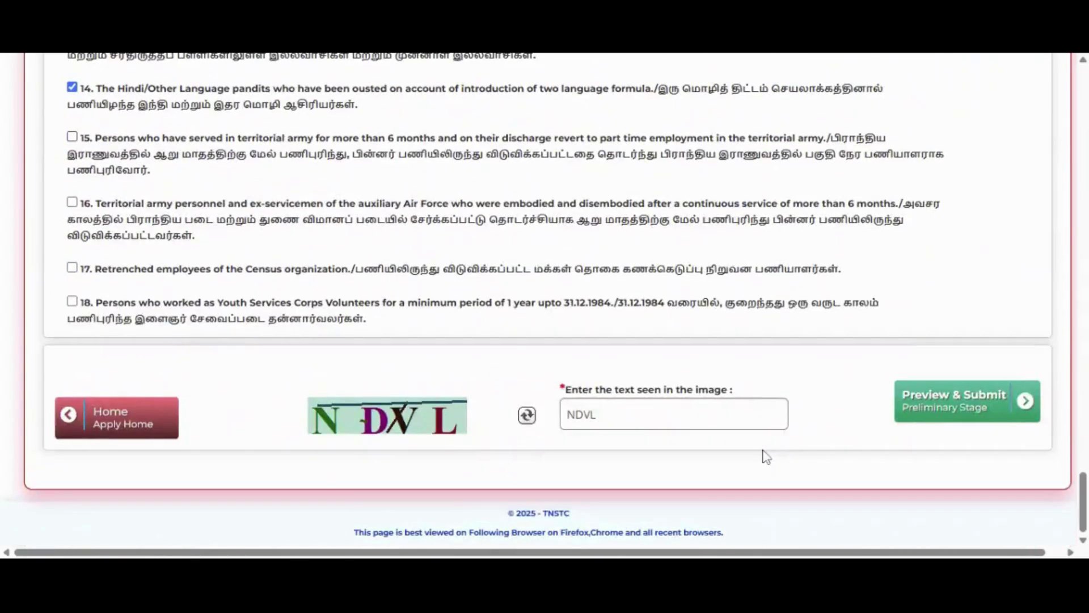
click(962, 404)
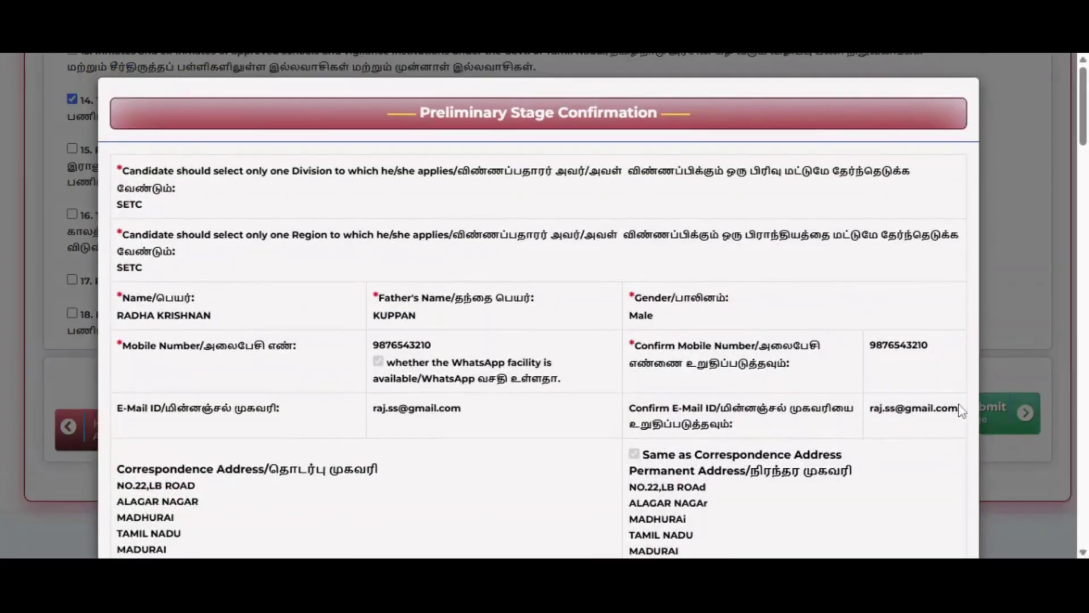
- Accept the declaration and submit the application via Submit & Next (OTP Activation)
scroll(594, 180, down, 2)
scroll(594, 180, down, 9)
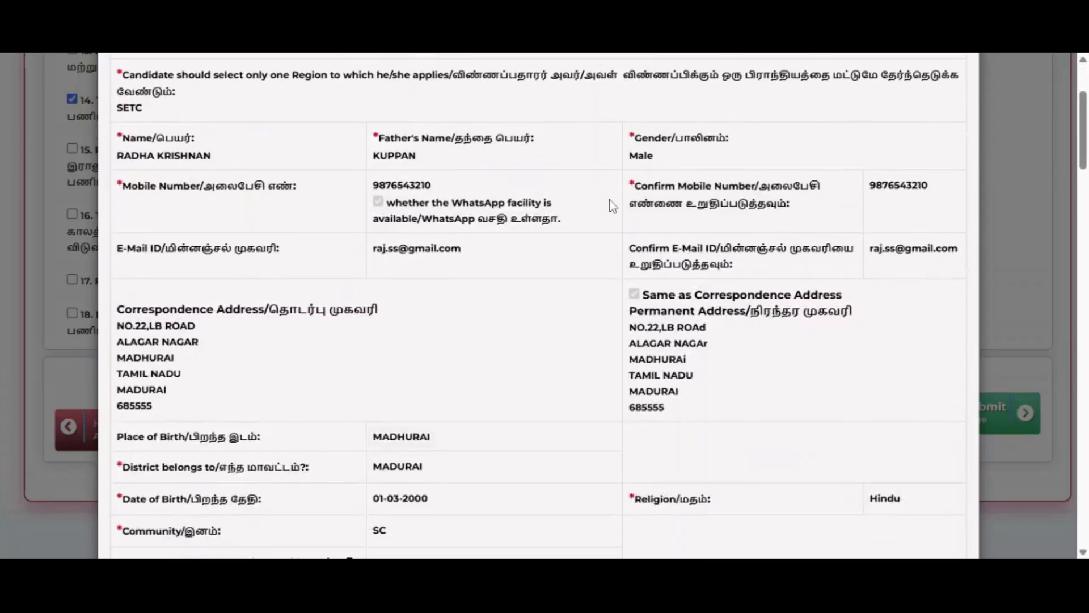
scroll(618, 233, down, 12)
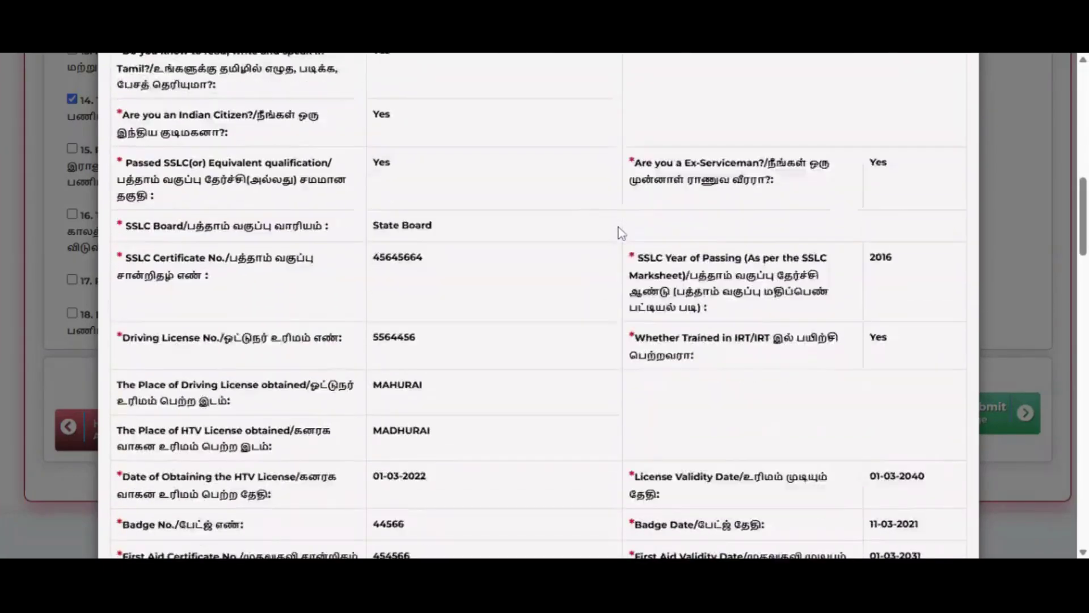
scroll(590, 295, down, 15)
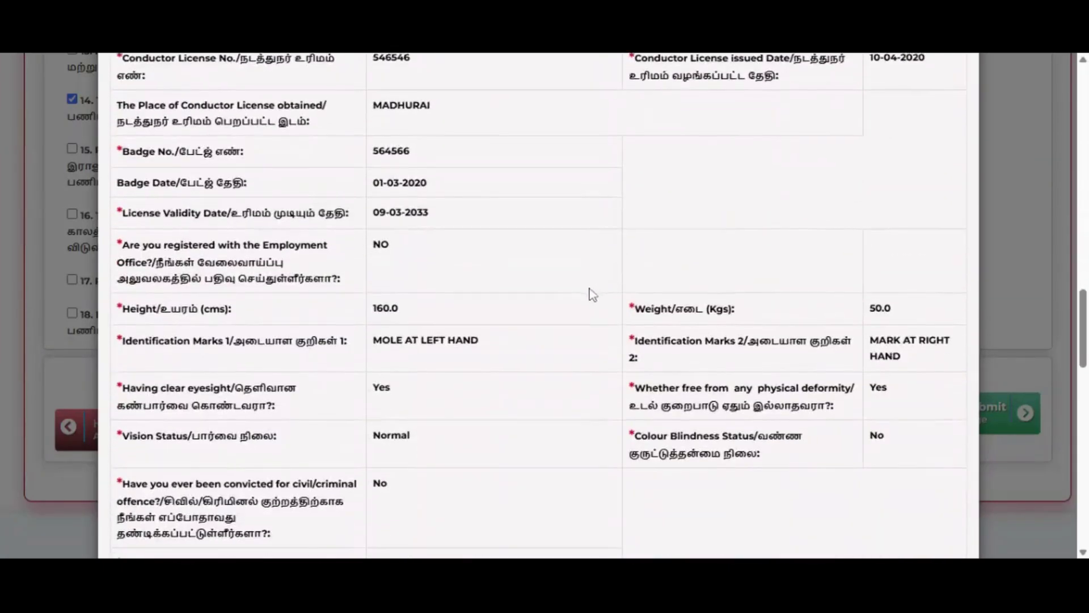
scroll(586, 311, down, 6)
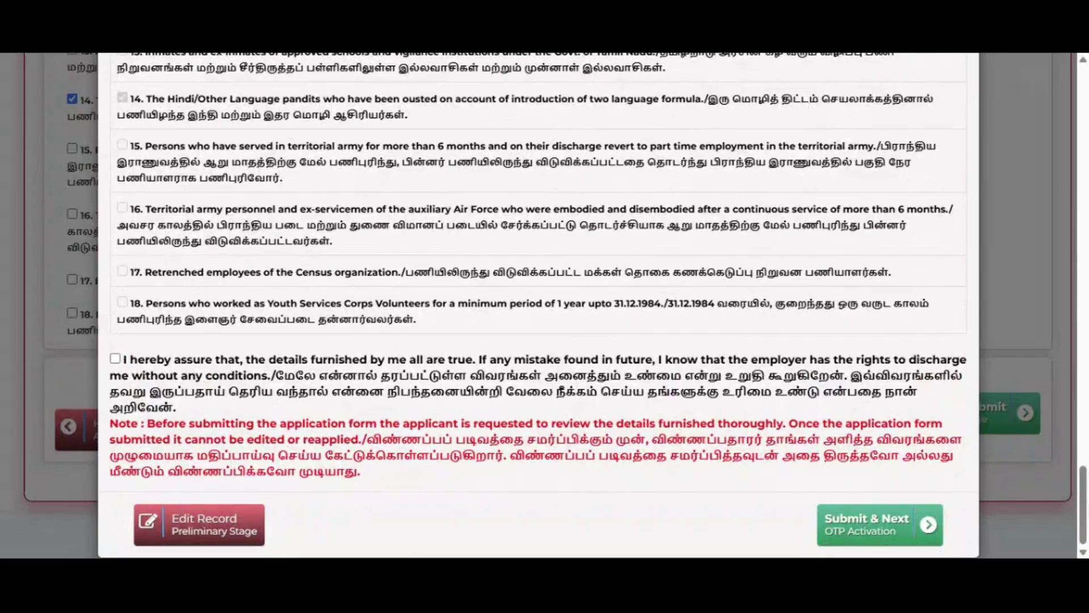
click(116, 359)
click(856, 537)
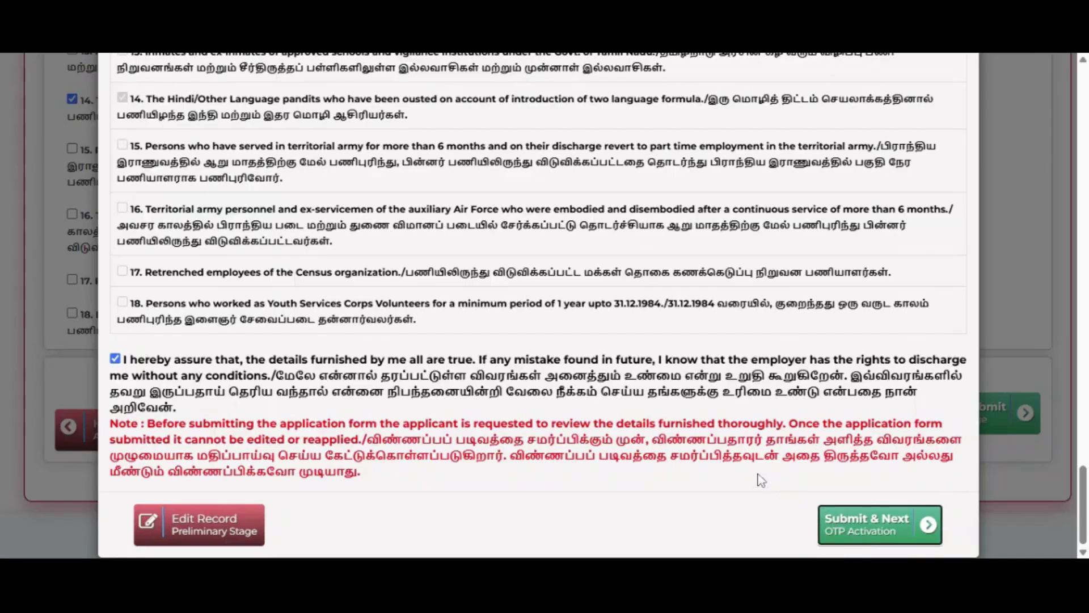
scroll(508, 388, down, 3)
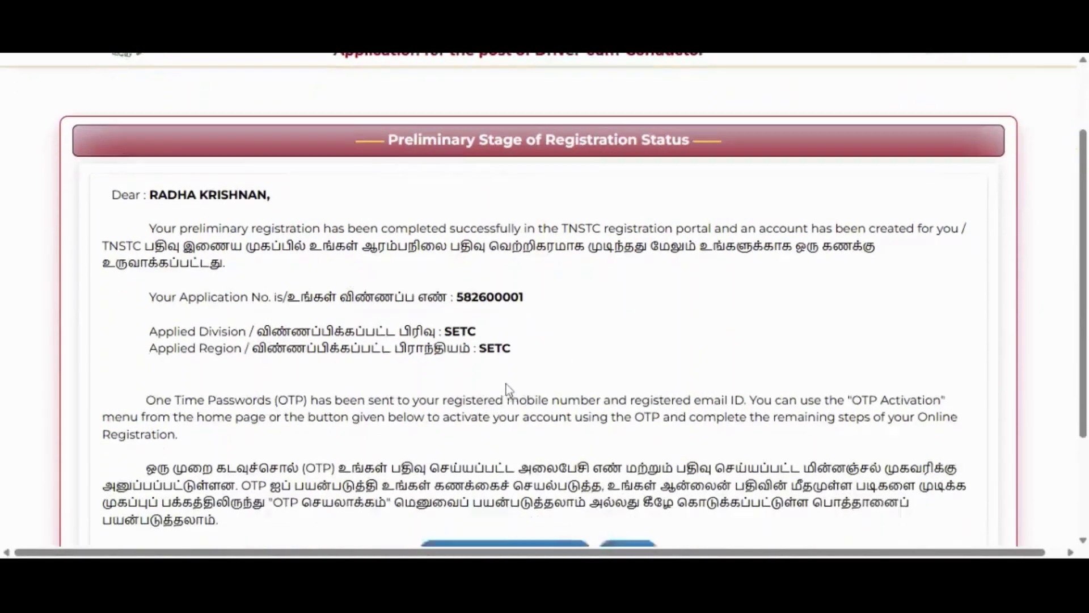
- Open the Activate Through OTP form from the registration status page
scroll(508, 389, down, 1)
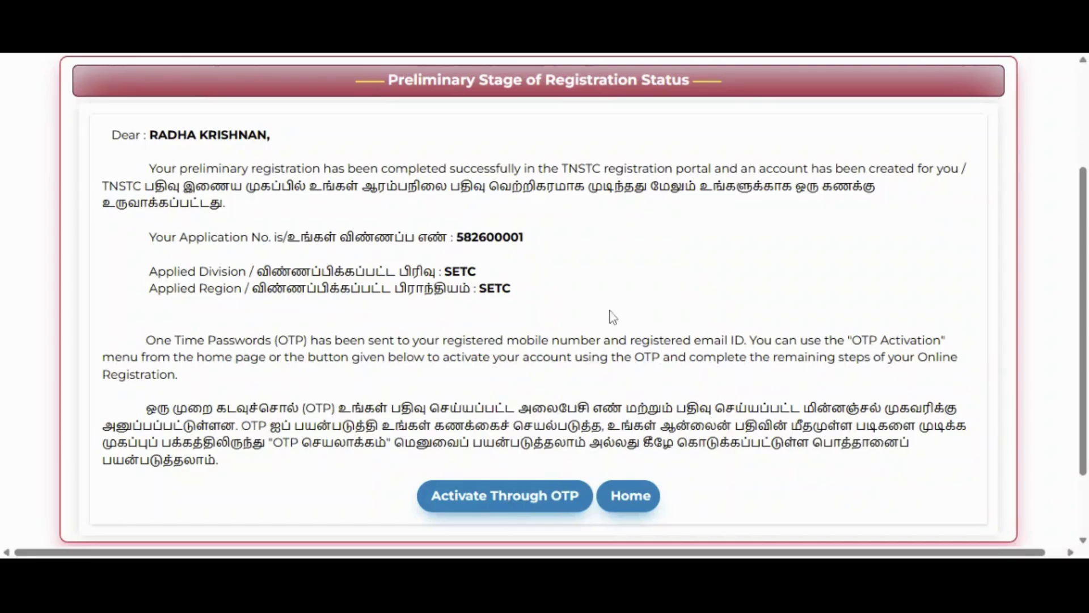
click(517, 496)
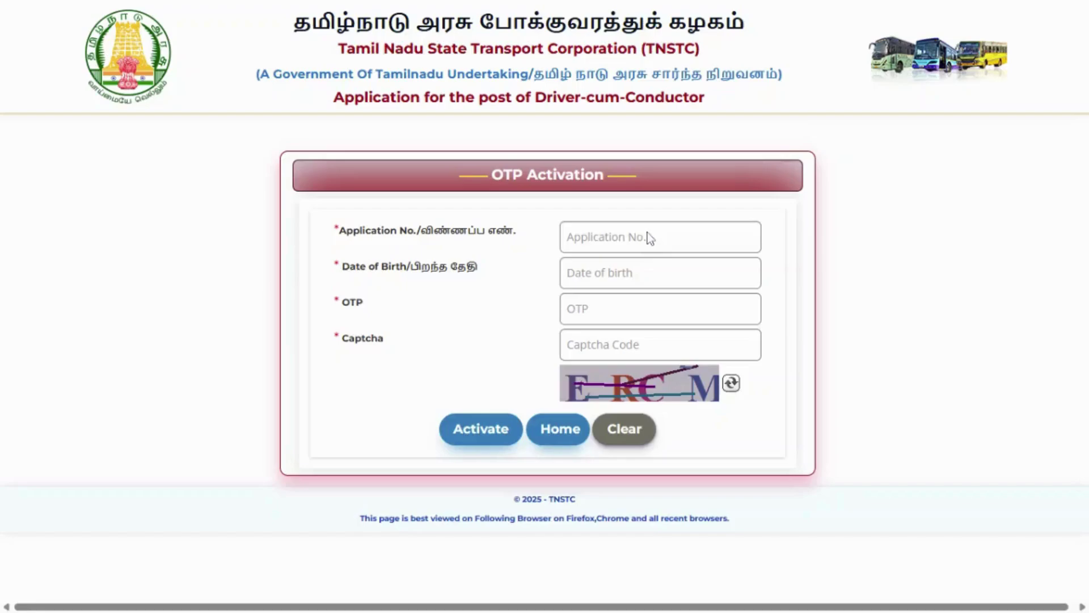
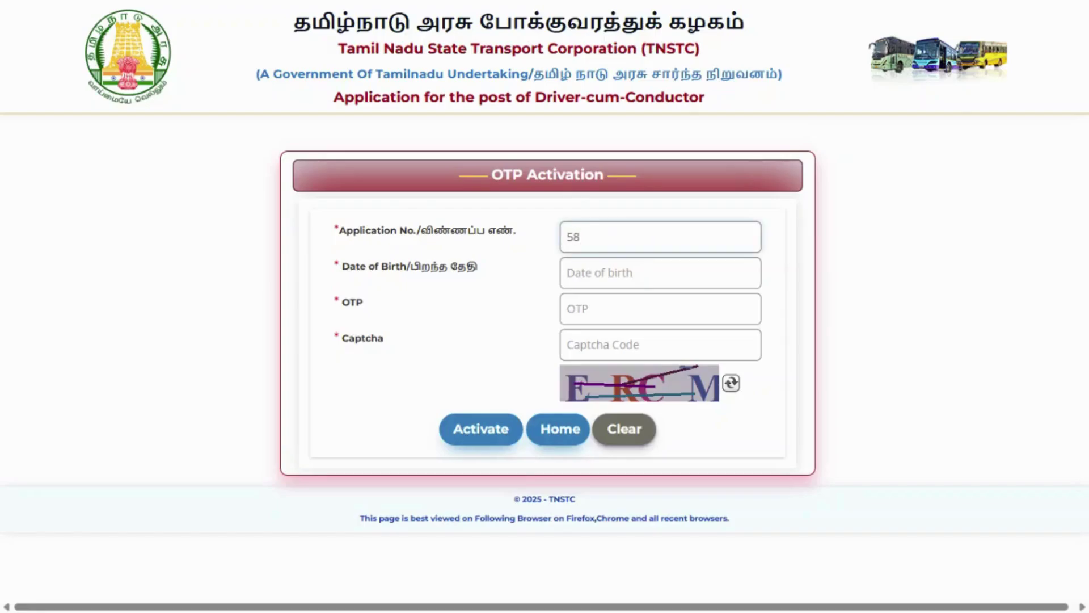
- Activate the account using the application number, birth date 01-03-2000, OTP and captcha
key(Tab)
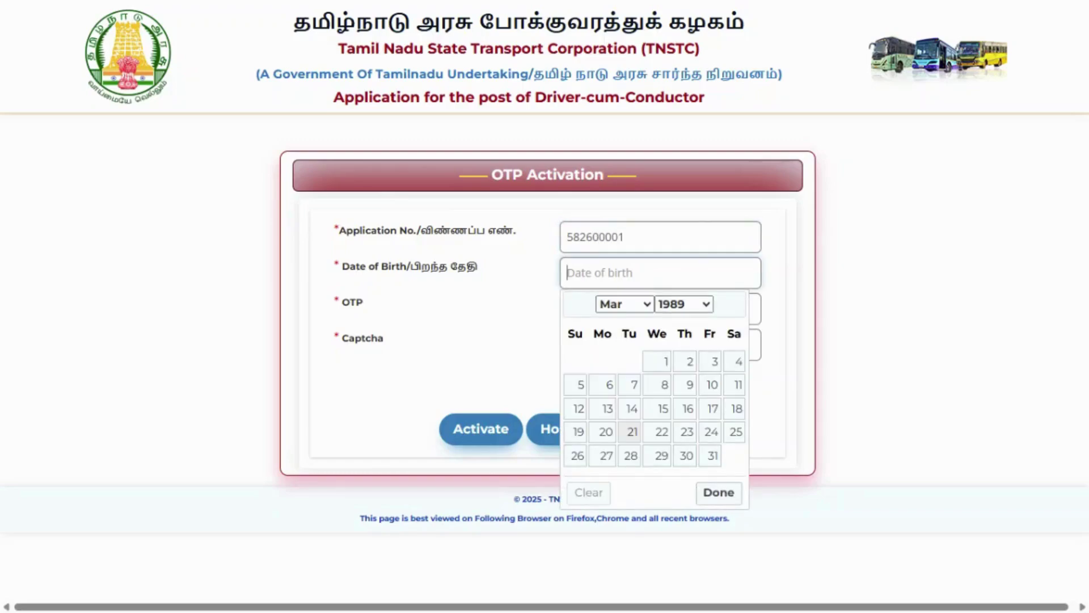
click(684, 301)
click(667, 361)
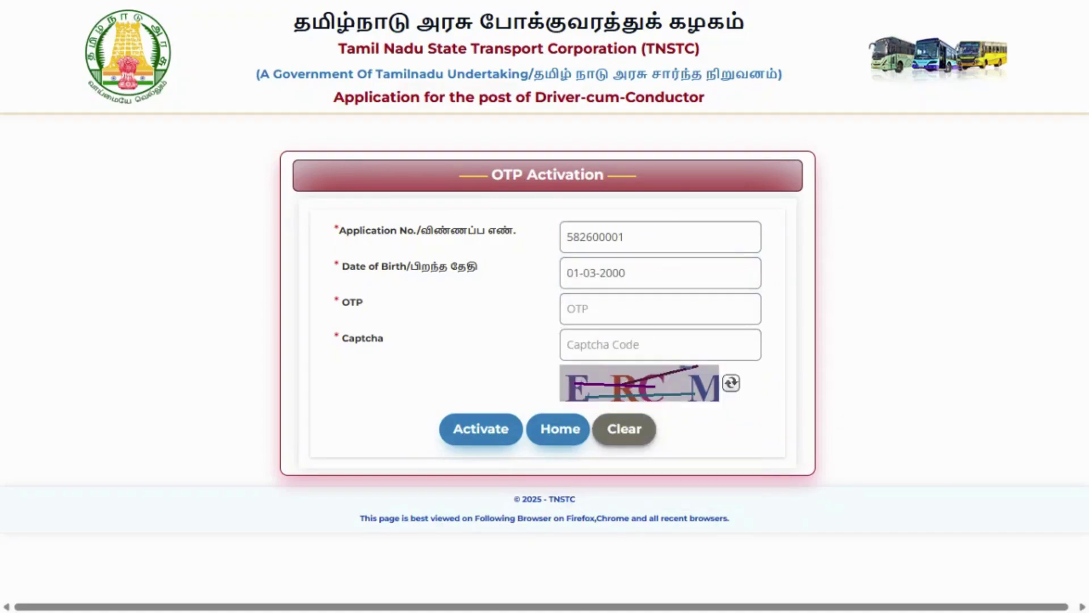
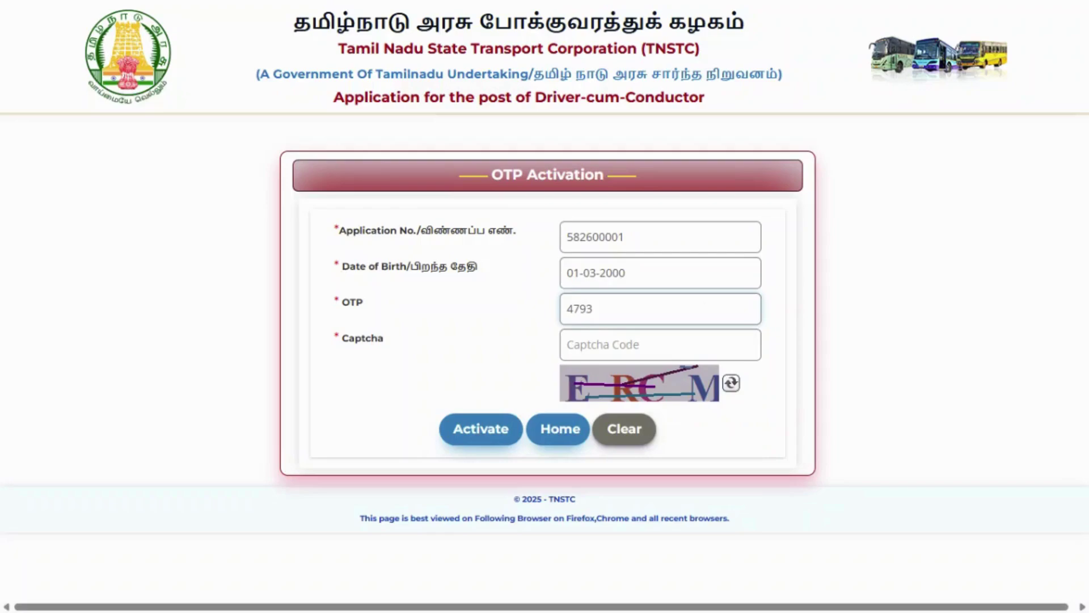
click(602, 344)
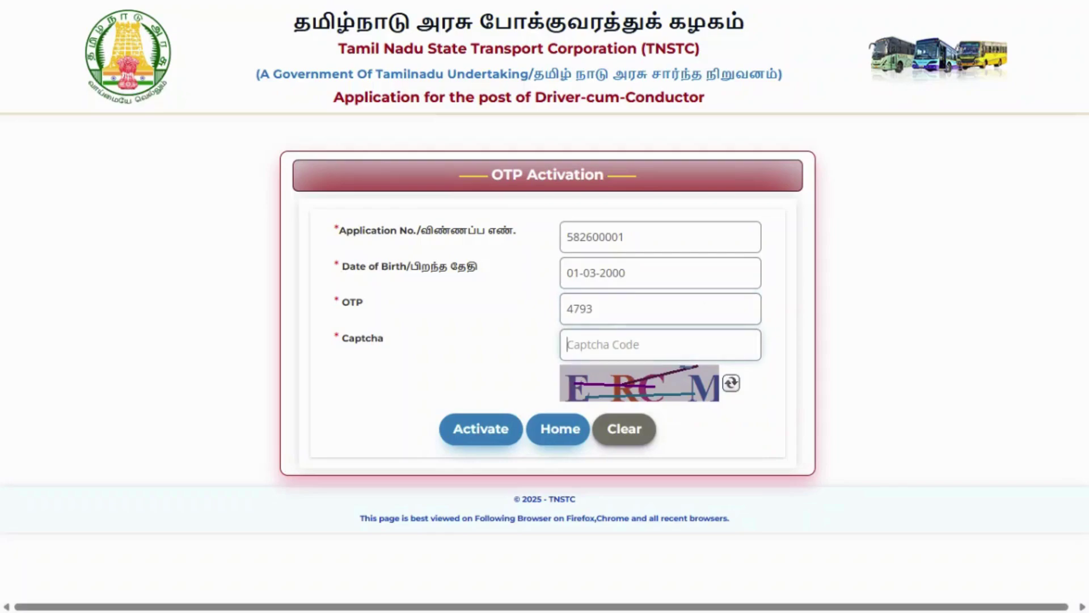
text(ERCM)
click(481, 435)
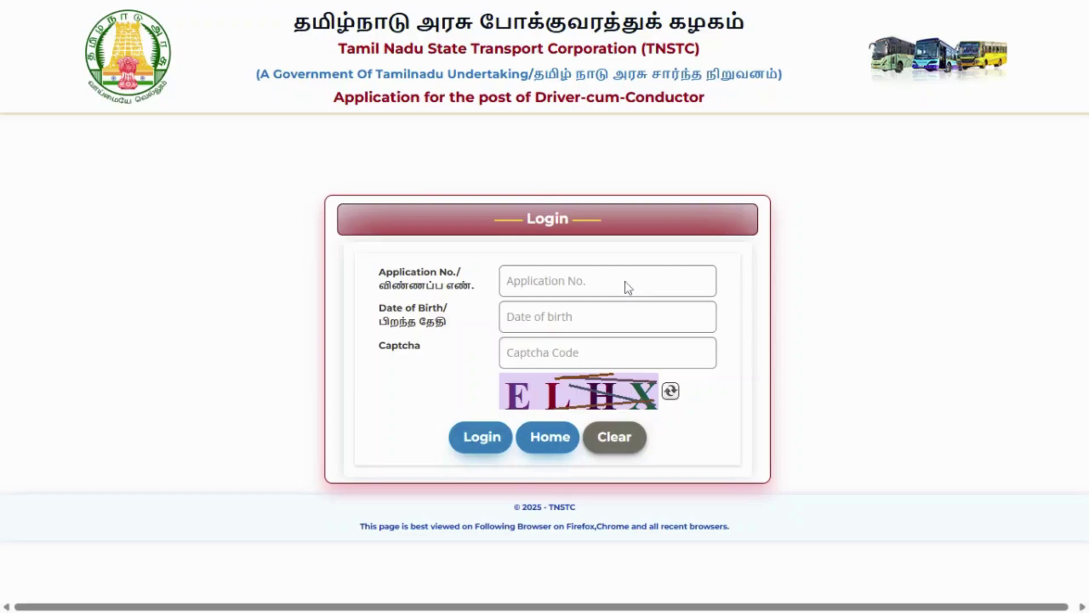
- Log in with the application number, date of birth from the calendar, and the captcha
click(624, 283)
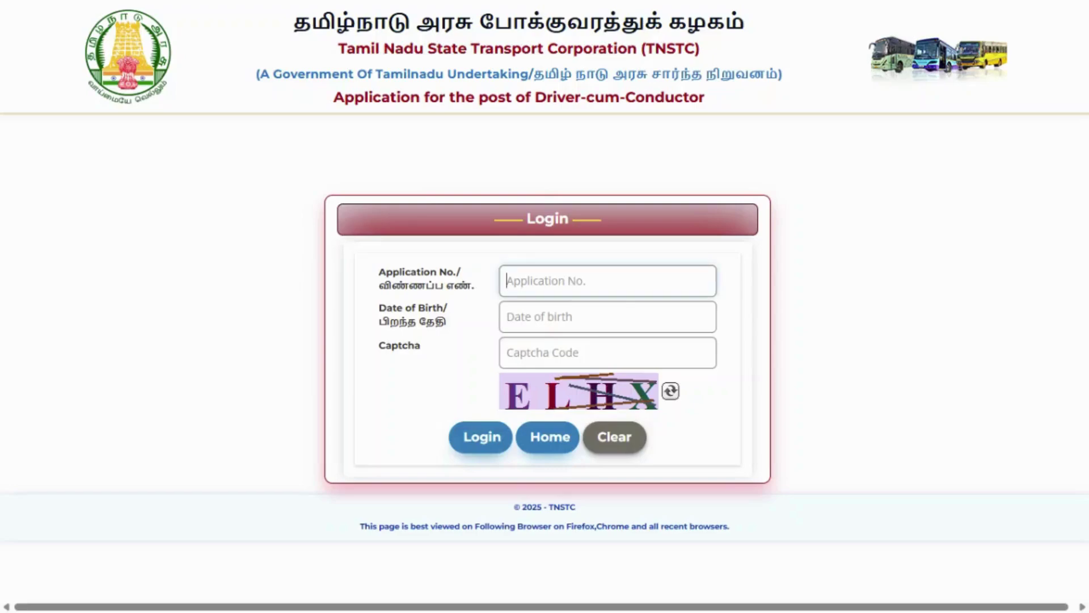
click(624, 316)
click(625, 345)
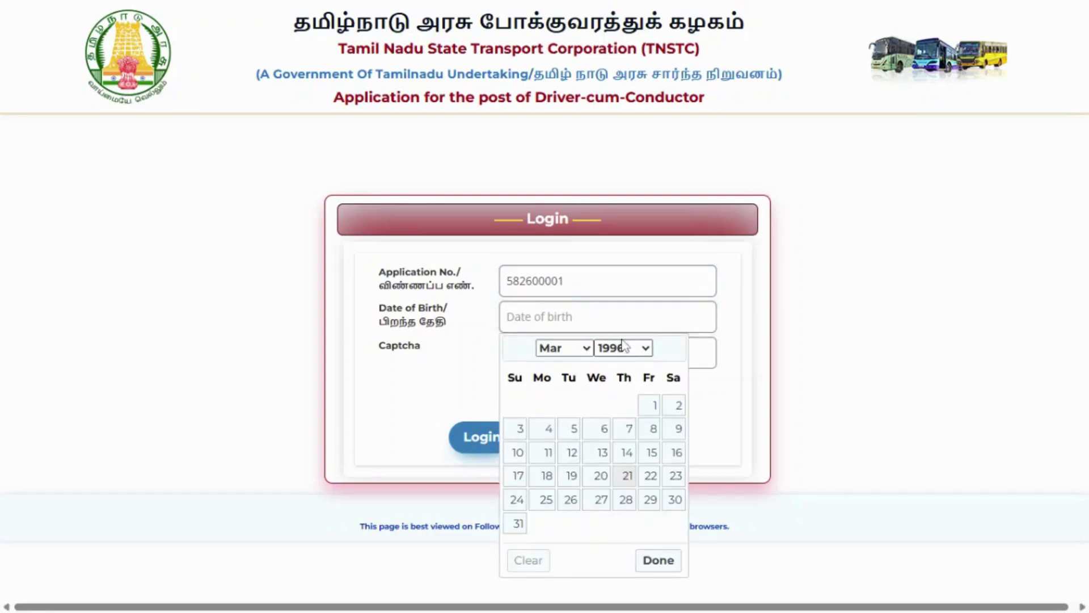
scroll(625, 345, down, 4)
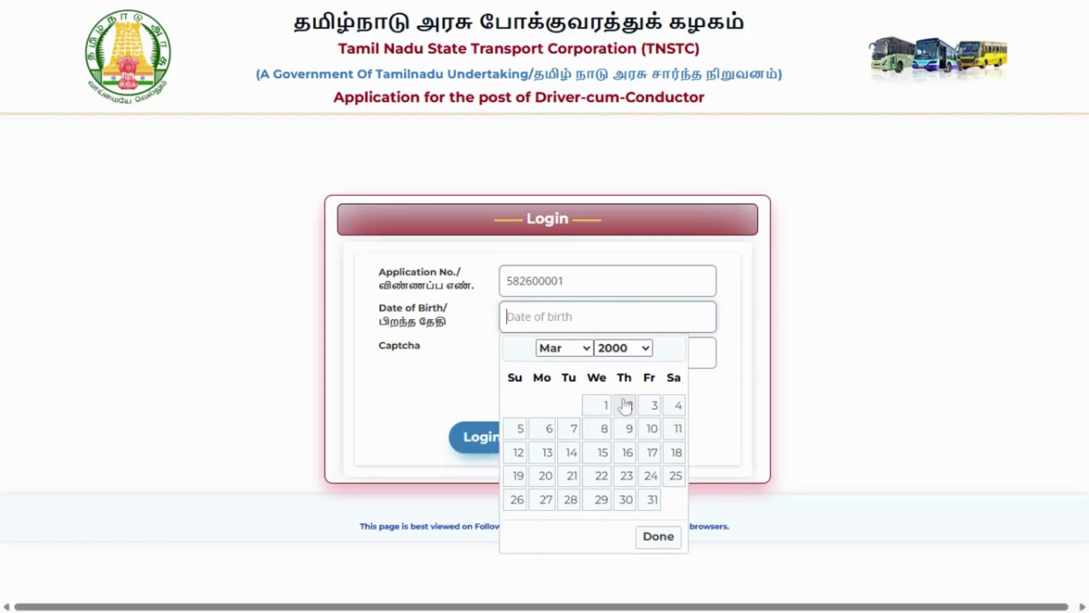
click(603, 405)
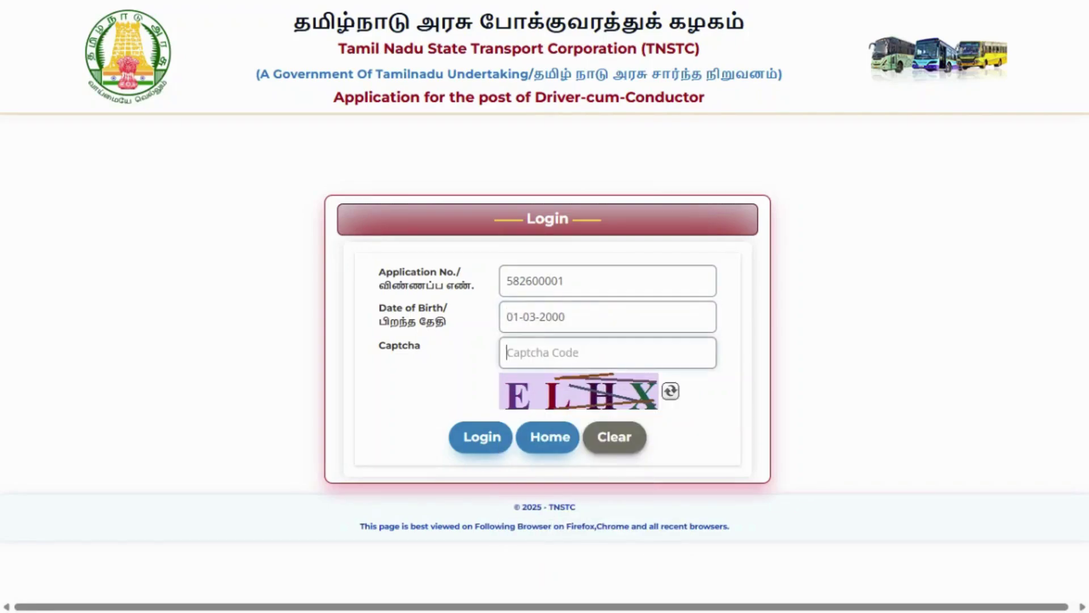
text(ELHX)
key(Return)
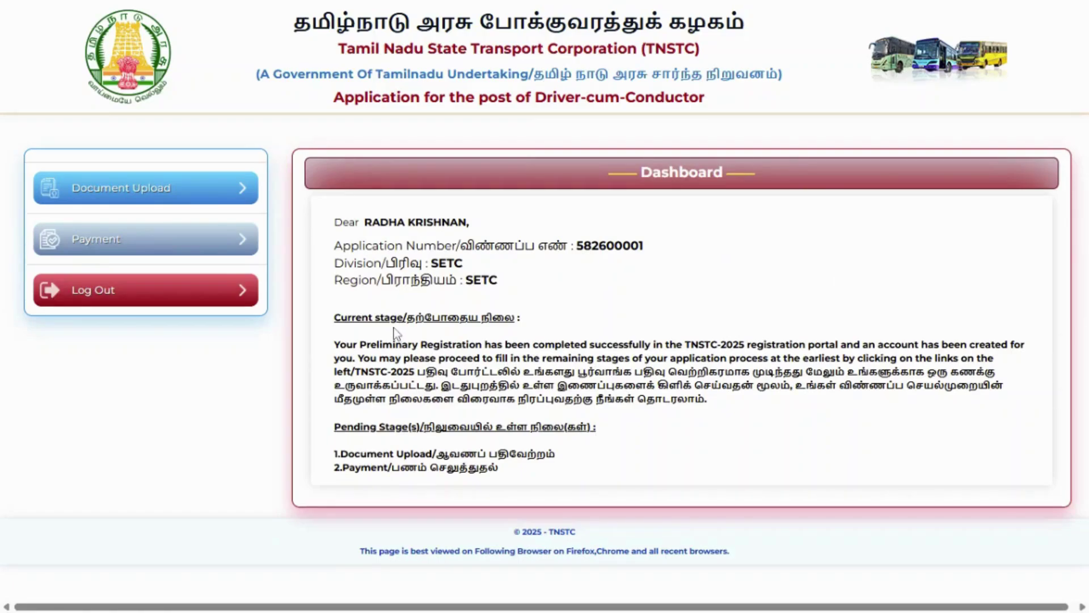
- Open Document Upload and review the photo, signature and certificate upload fields
click(216, 195)
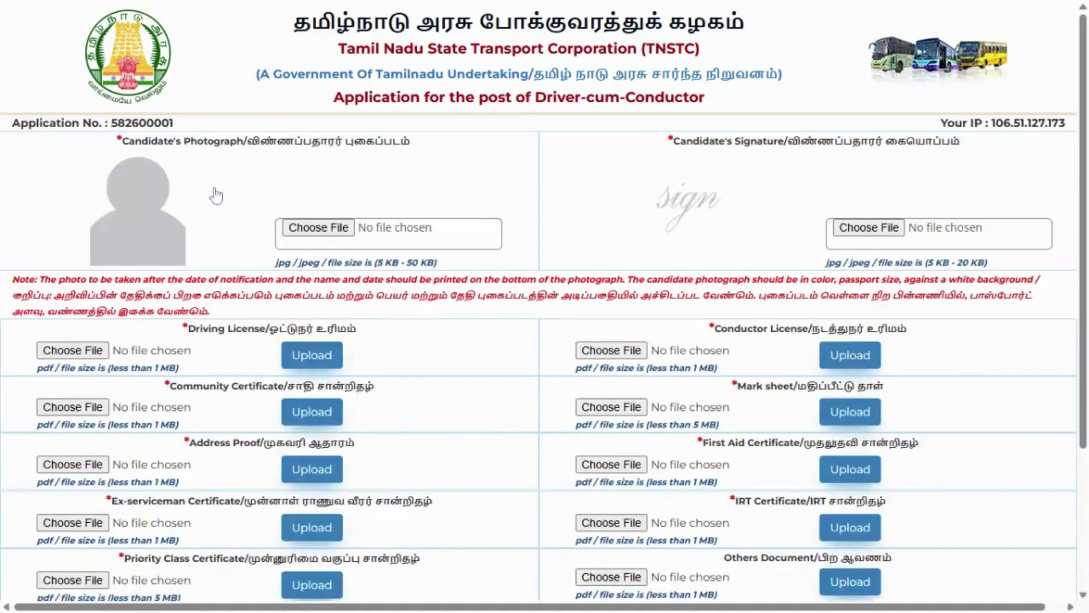
scroll(569, 360, down, 3)
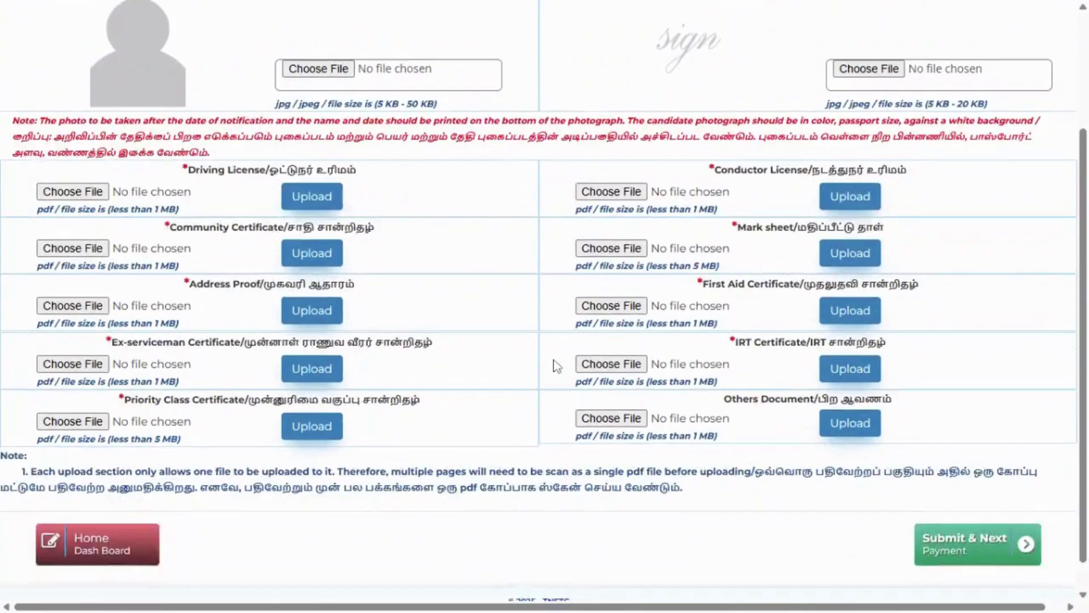
scroll(556, 366, up, 3)
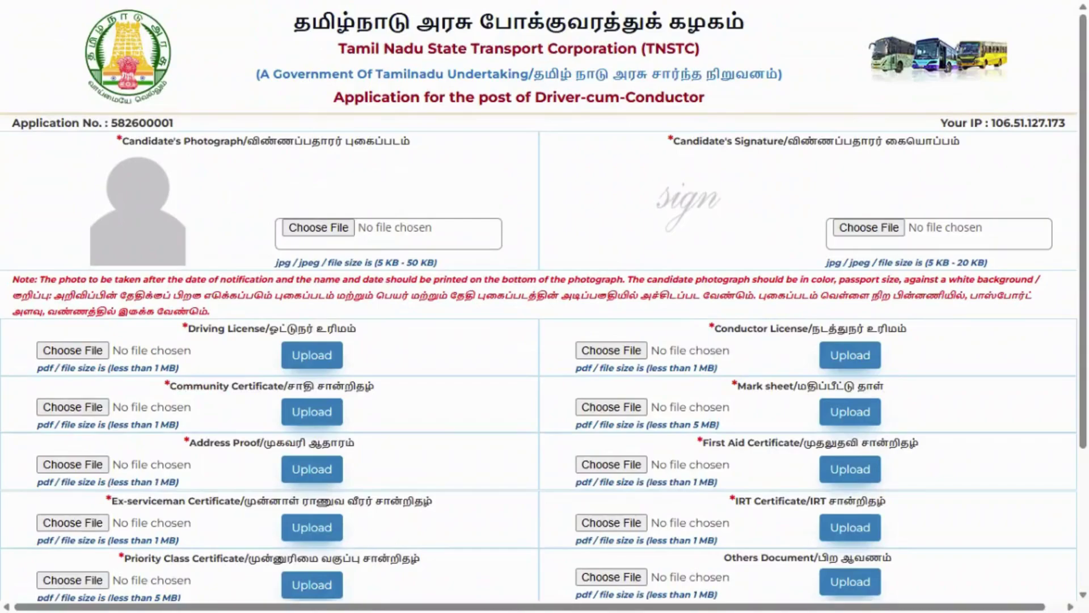
scroll(545, 307, down, 3)
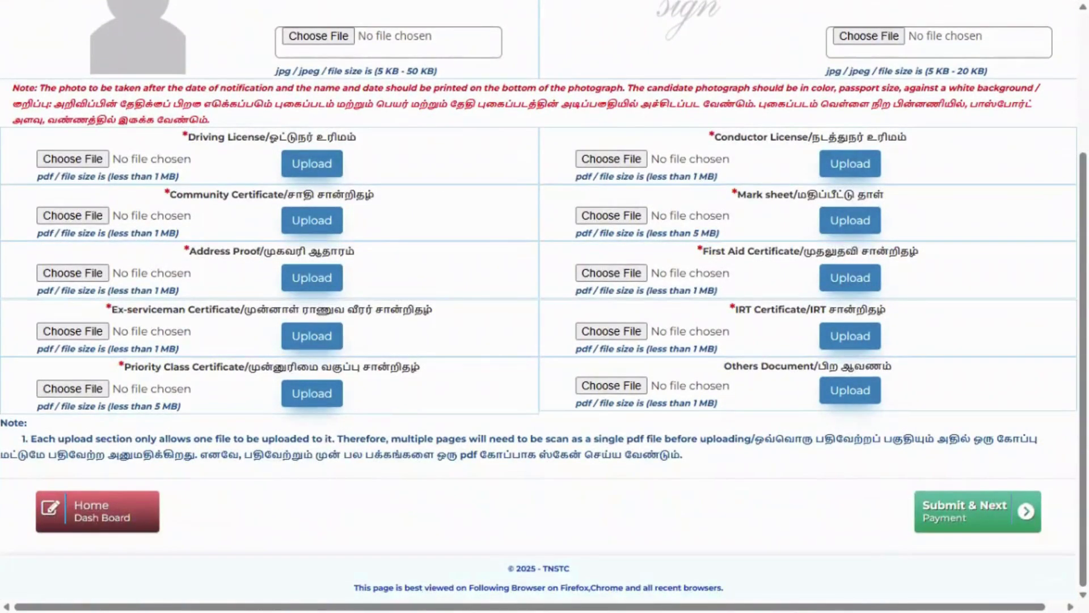
scroll(518, 350, up, 4)
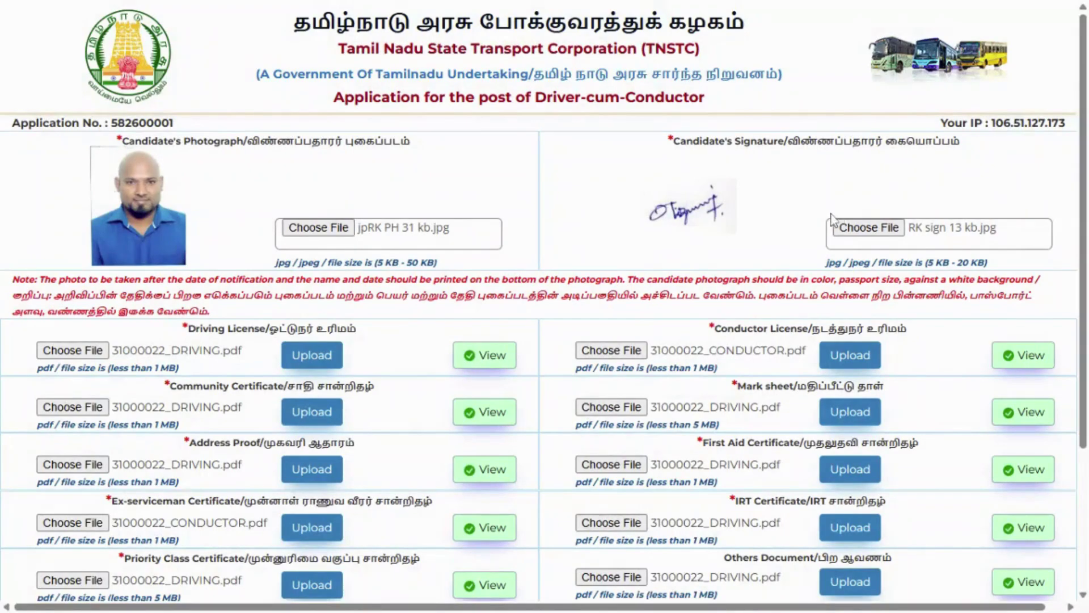
scroll(681, 283, down, 3)
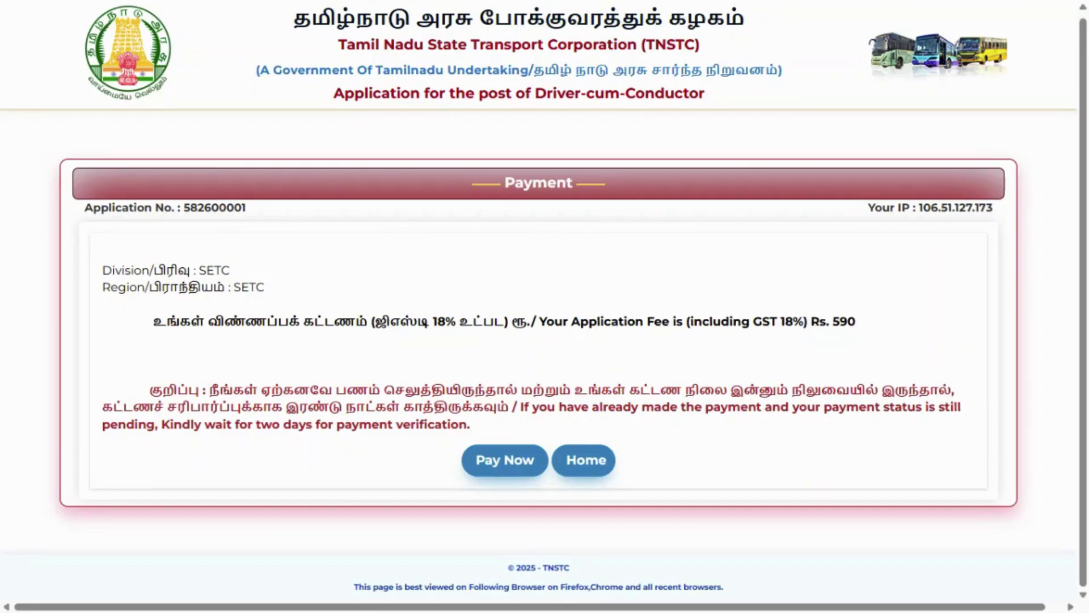
- Start paying the Rs. 590 application fee with Pay Now
click(498, 463)
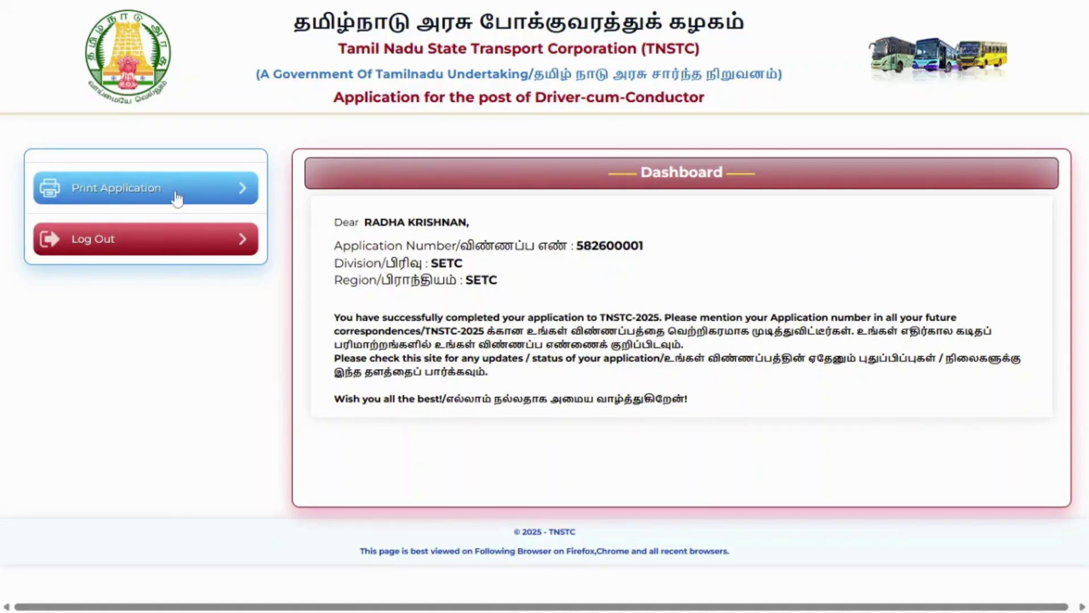
- Open Print Application and scroll down the printable application form
click(178, 198)
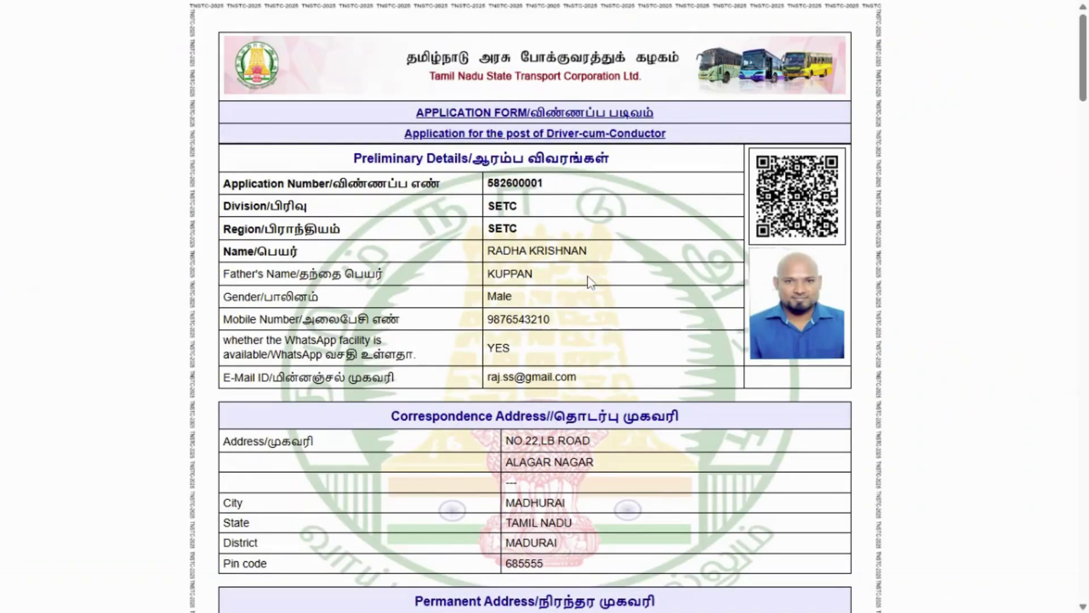
scroll(637, 319, down, 20)
scroll(667, 470, down, 15)
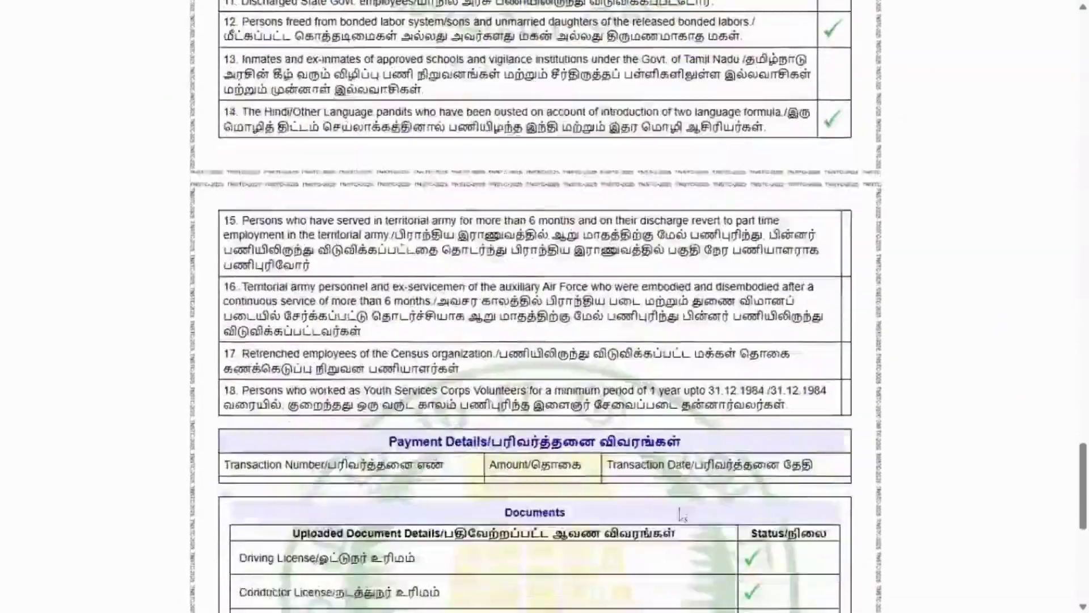